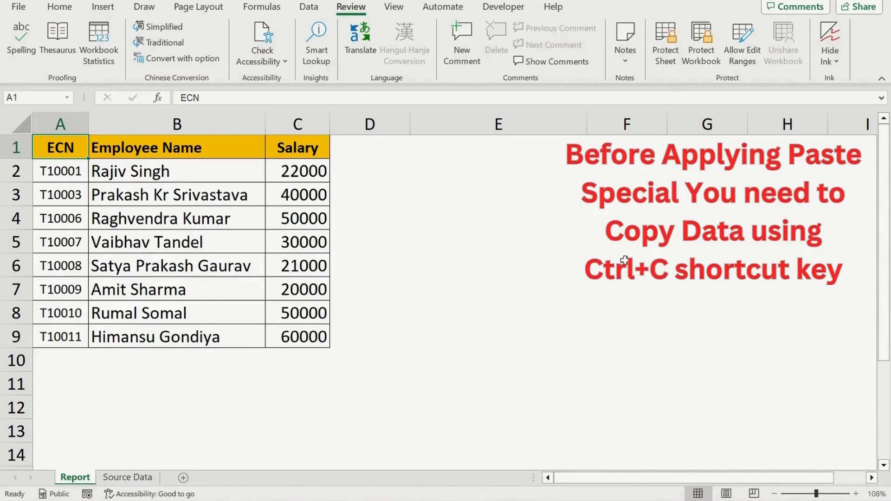
# Copy the range A1:C6 of the employee table on the Report sheet
pyautogui.hotkey('shift', 'Right')
pyautogui.hotkey('shift', 'Right')
pyautogui.hotkey('shift', 'Down')
pyautogui.hotkey('shift', 'Down')
pyautogui.hotkey('shift', 'Down')
pyautogui.hotkey('shift', 'Down')
pyautogui.hotkey('shift', 'Down')
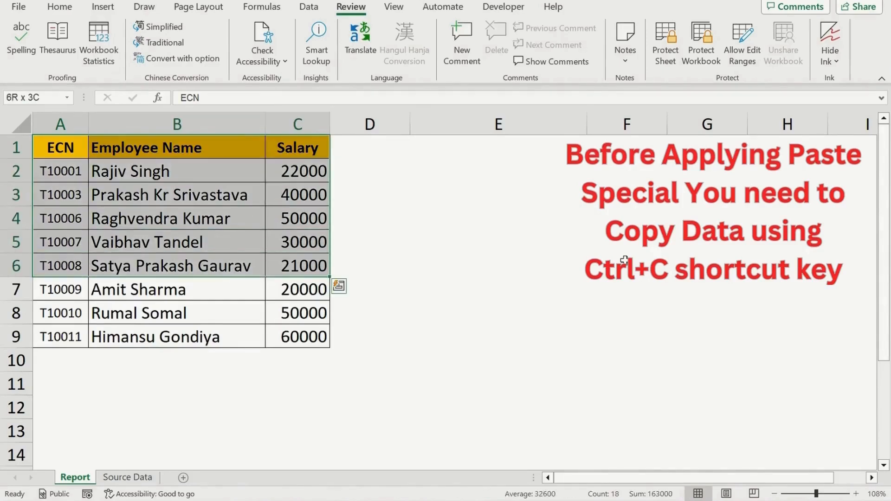
pyautogui.hotkey('ctrl', 'c')
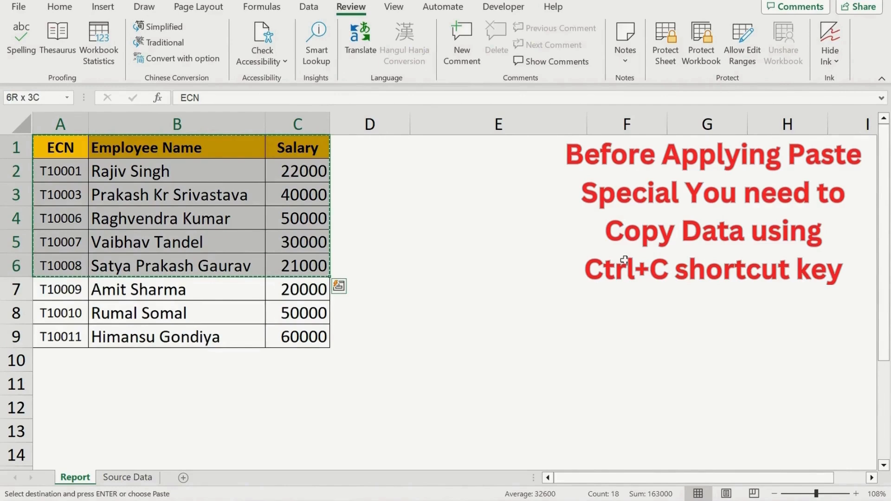
pyautogui.press('Right')
pyautogui.press('Right')
pyautogui.press('Right')
pyautogui.press('Right')
pyautogui.press('Right')
pyautogui.press('Left')
pyautogui.press('Left')
pyautogui.press('Left')
pyautogui.press('Left')
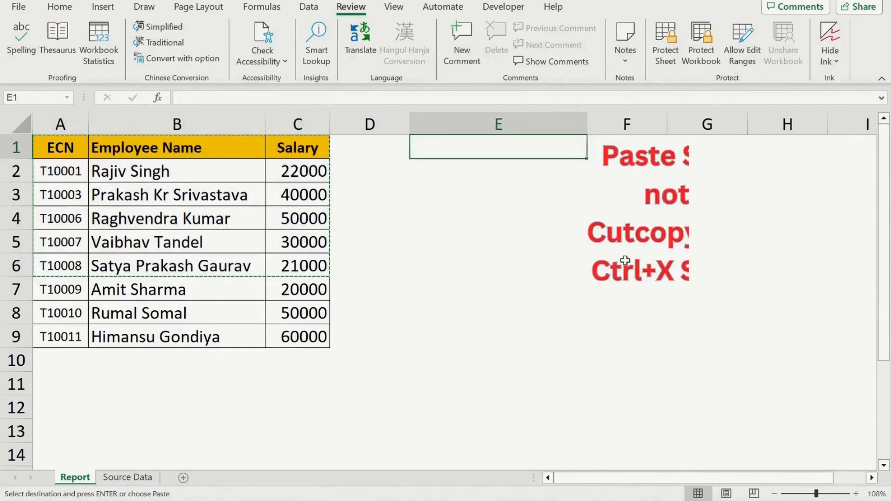
pyautogui.press('Left')
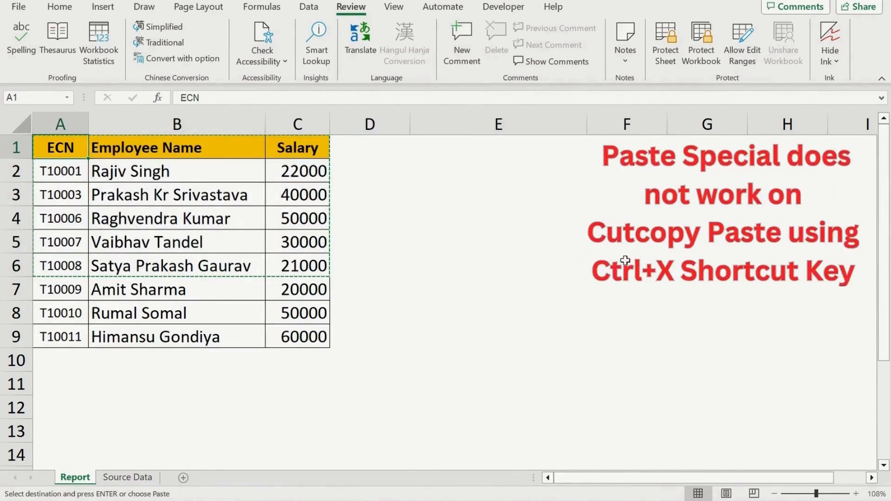
# Cut the range A1:C5 of the employee table and go to the empty cells in column E
pyautogui.hotkey('shift', 'Right')
pyautogui.hotkey('shift', 'Right')
pyautogui.hotkey('shift', 'Down')
pyautogui.hotkey('shift', 'Down')
pyautogui.hotkey('shift', 'Down')
pyautogui.hotkey('shift', 'Down')
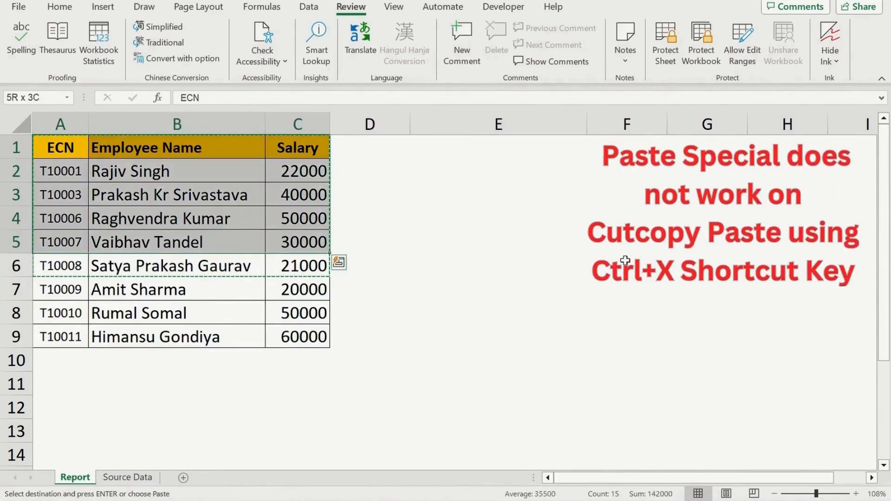
pyautogui.hotkey('ctrl', 'x')
pyautogui.press('Right')
pyautogui.press('Right')
pyautogui.press('Right')
pyautogui.press('Right')
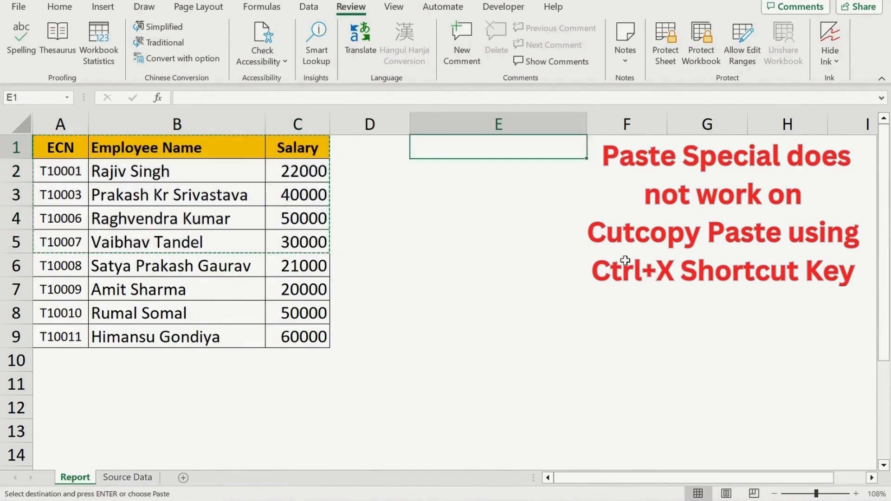
pyautogui.press('Down')
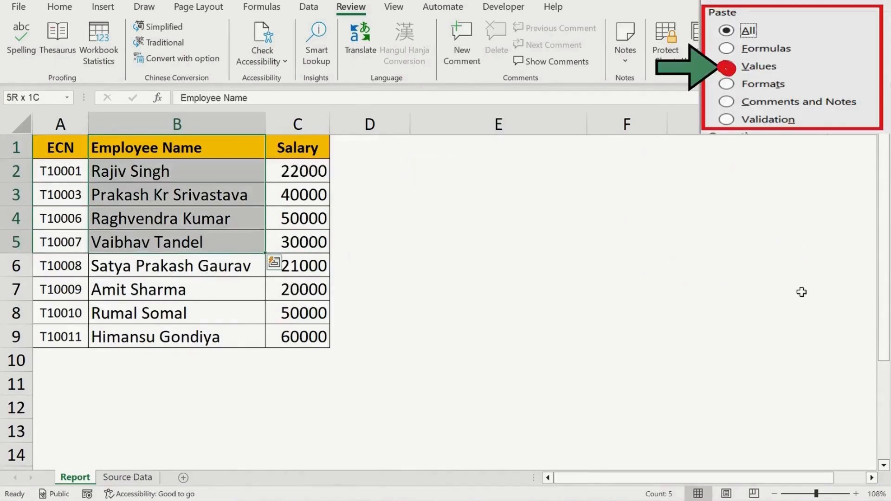
# Copy the Employee Name cells B1:B5 and paste them at E3 with a regular paste
pyautogui.hotkey('ctrl', 'c')
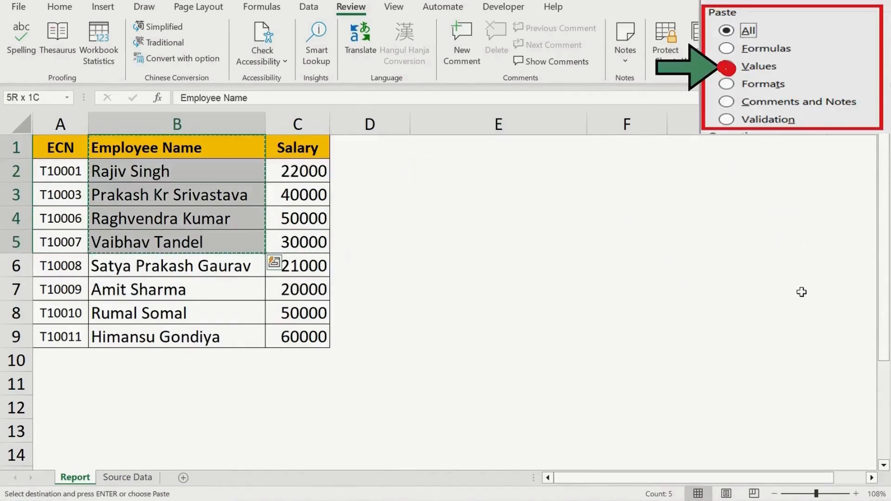
pyautogui.press('Right')
pyautogui.press('Right')
pyautogui.press('Right')
pyautogui.press('Right')
pyautogui.press('Down')
pyautogui.press('Left')
pyautogui.press('Down')
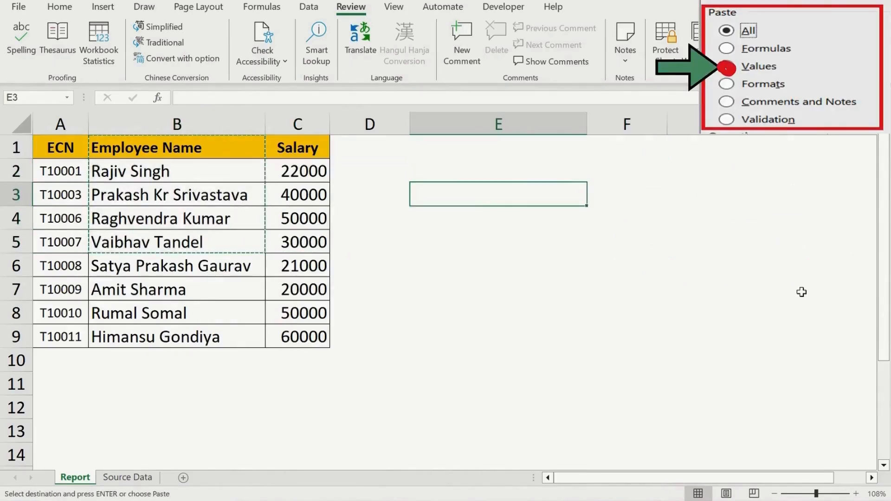
pyautogui.hotkey('ctrl', 'v')
# Examine the formulas in the pasted cells E4:E7 under the Employee Name header
pyautogui.press('Up')
pyautogui.press('Down')
pyautogui.press('Down')
pyautogui.press('Down')
pyautogui.press('Down')
pyautogui.press('Down')
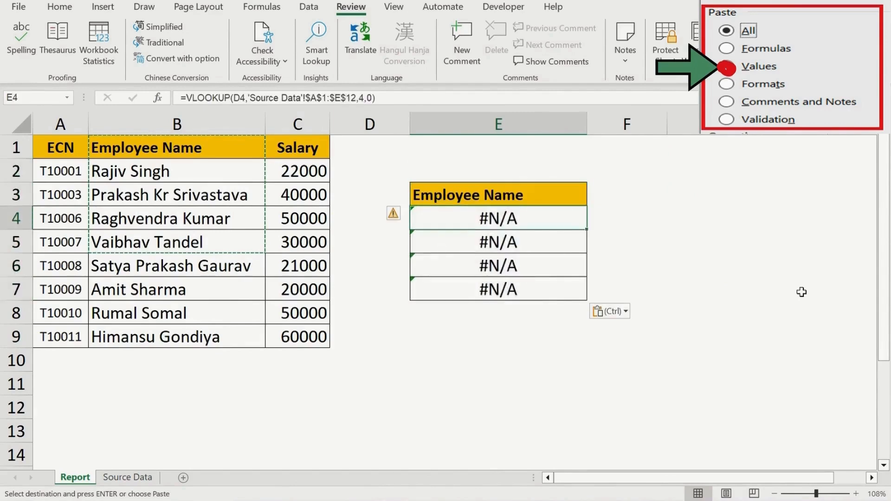
pyautogui.press('Up')
pyautogui.press('Up')
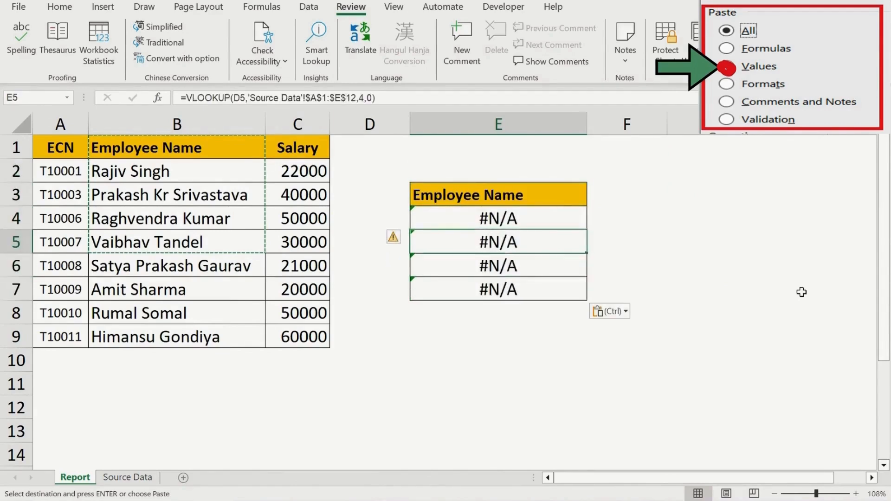
pyautogui.press('Up')
pyautogui.press('Up')
# End copy mode and examine the VLOOKUP formula in the original Employee Name cell B2
pyautogui.press('Left')
pyautogui.press('Left')
pyautogui.press('Left')
pyautogui.press('Up')
pyautogui.press('Up')
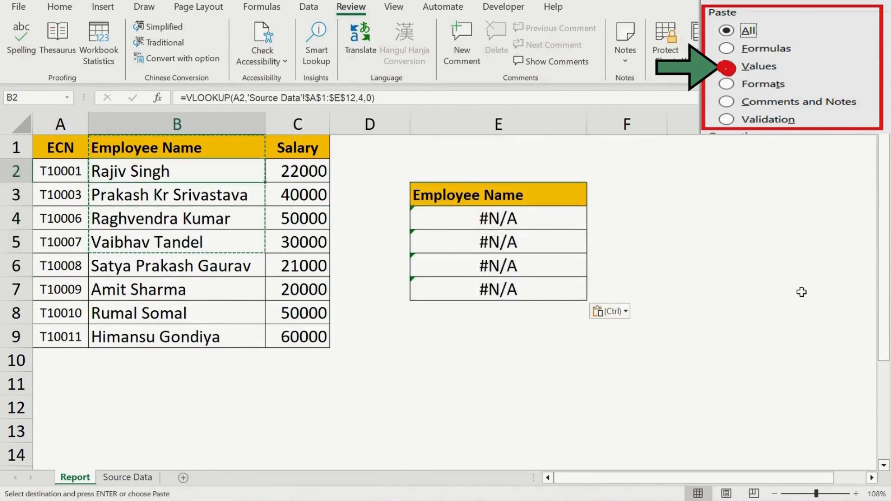
pyautogui.press('Down')
pyautogui.press('Down')
pyautogui.press('Up')
pyautogui.press('Escape')
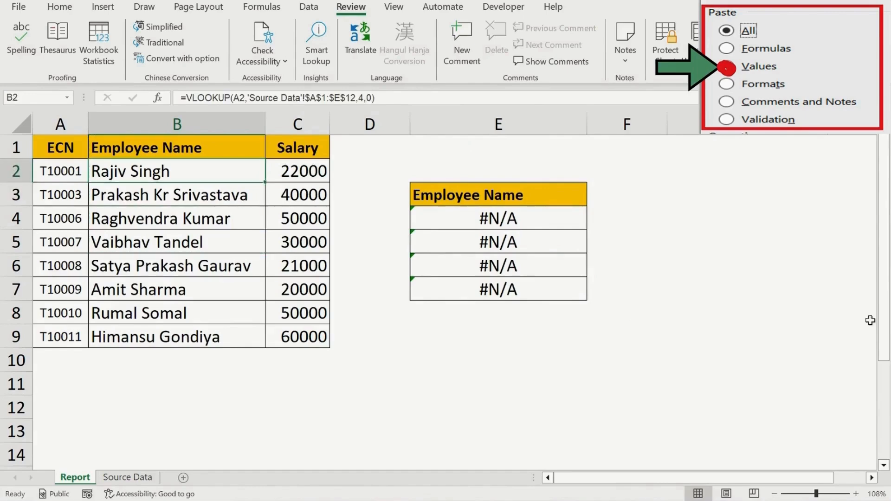
pyautogui.press('F2')
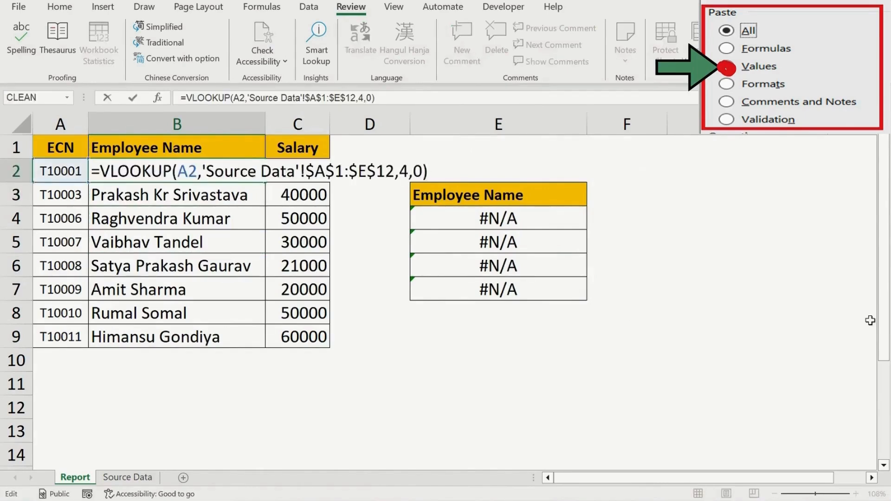
pyautogui.press('Escape')
# View the Source Data sheet used by the lookup, then recheck cell B2 on the Report sheet
pyautogui.hotkey('ctrl', 'pagedown')
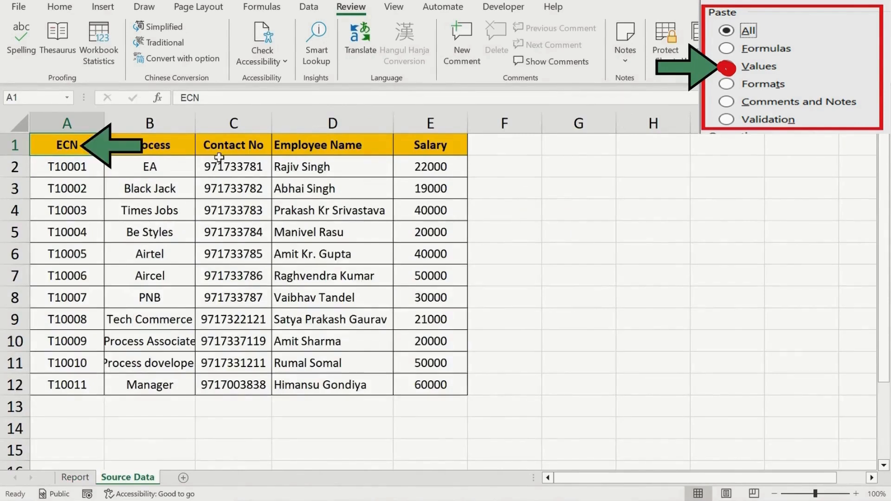
pyautogui.hotkey('ctrl', 'pageup')
pyautogui.press('Up')
pyautogui.press('Right')
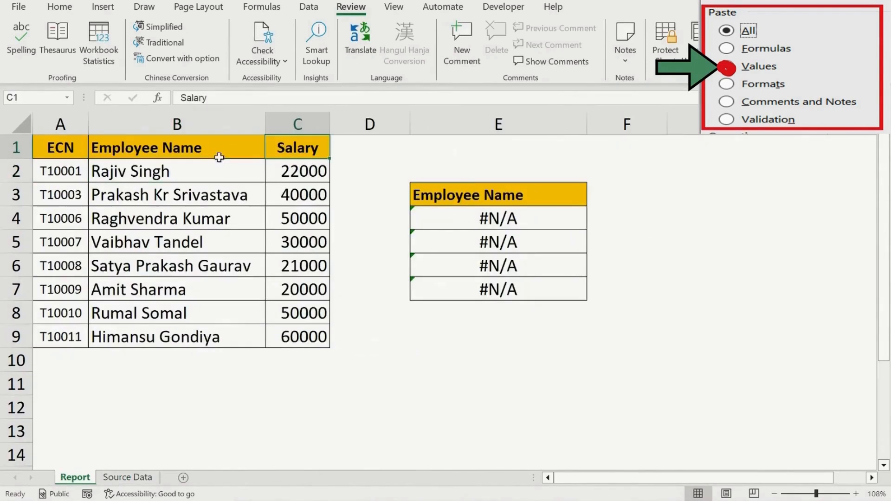
pyautogui.press('Left')
pyautogui.press('Down')
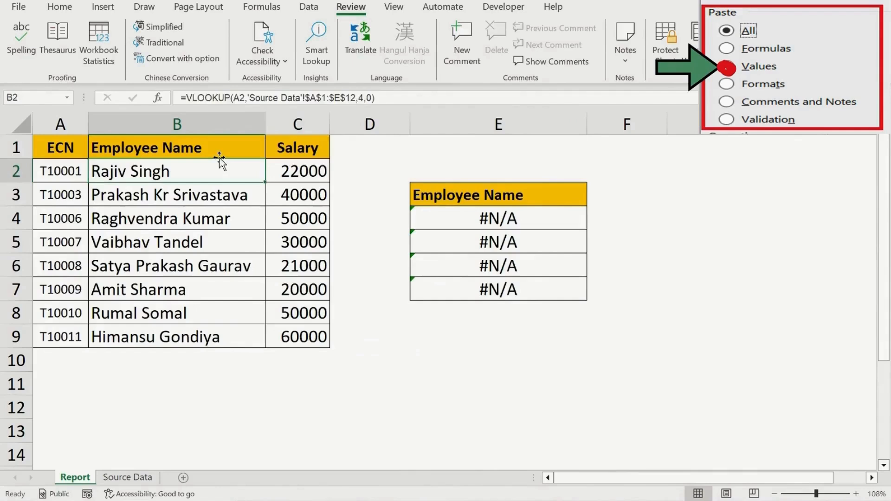
# Remove the pasted Employee Name block from column E
pyautogui.press('Up')
pyautogui.press('Right')
pyautogui.press('Right')
pyautogui.press('Right')
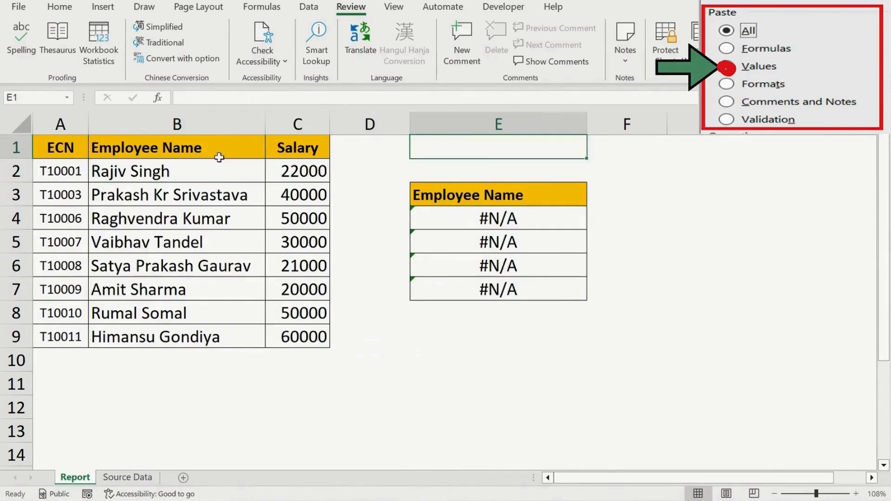
pyautogui.press('Down')
pyautogui.press('Down')
pyautogui.hotkey('shift', 'Down')
pyautogui.press('Up')
pyautogui.press('Up')
pyautogui.hotkey('shift', 'Down')
pyautogui.hotkey('shift', 'Down')
pyautogui.hotkey('shift', 'Down')
pyautogui.hotkey('shift', 'Down')
pyautogui.hotkey('shift', 'Down')
pyautogui.hotkey('shift', 'Down')
pyautogui.hotkey('shift', 'Down')
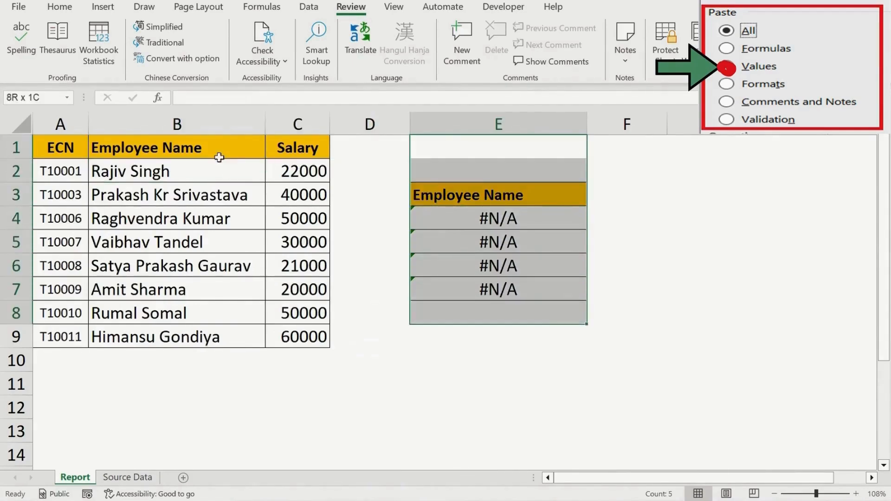
pyautogui.hotkey('ctrl', 'z')
# Copy the Employee Name cells B1:B6 from the employee table
pyautogui.press('Left')
pyautogui.press('Left')
pyautogui.press('Left')
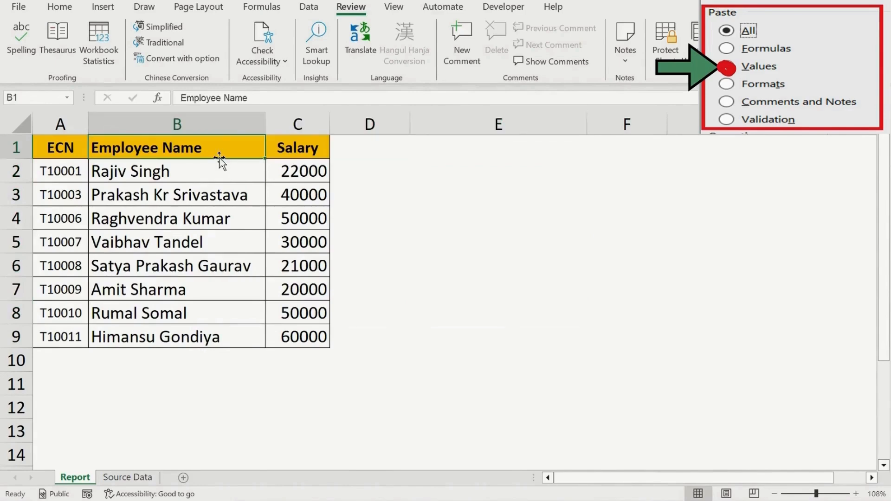
pyautogui.hotkey('shift', 'Down')
pyautogui.hotkey('shift', 'Down')
pyautogui.hotkey('shift', 'Down')
pyautogui.hotkey('shift', 'Down')
pyautogui.hotkey('shift', 'Down')
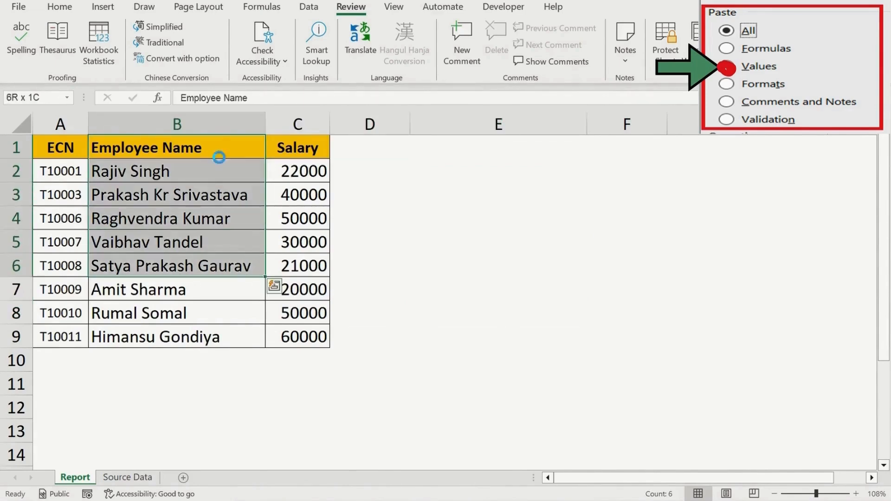
pyautogui.hotkey('ctrl', 'c')
# Paste the copied cells at E4 using Paste Special with the Values option
pyautogui.press('Right')
pyautogui.press('Right')
pyautogui.press('Right')
pyautogui.press('Down')
pyautogui.press('Down')
pyautogui.press('Down')
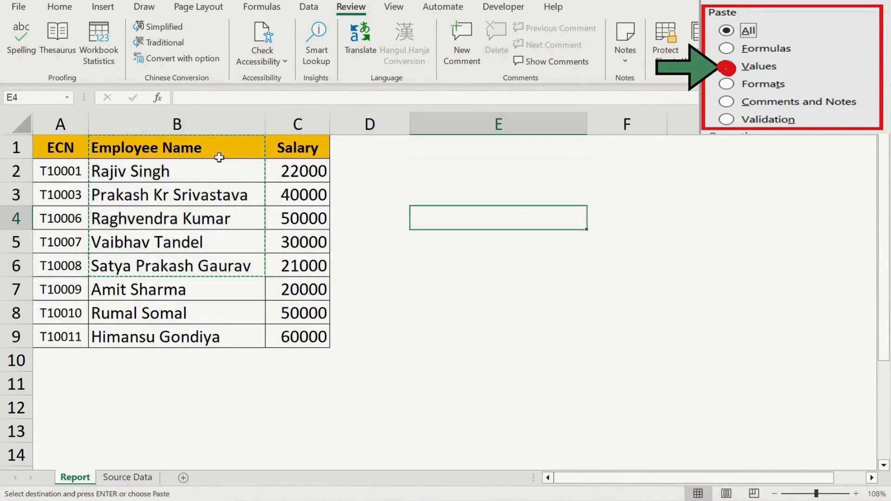
pyautogui.hotkey('ctrl', 'alt', 'v')
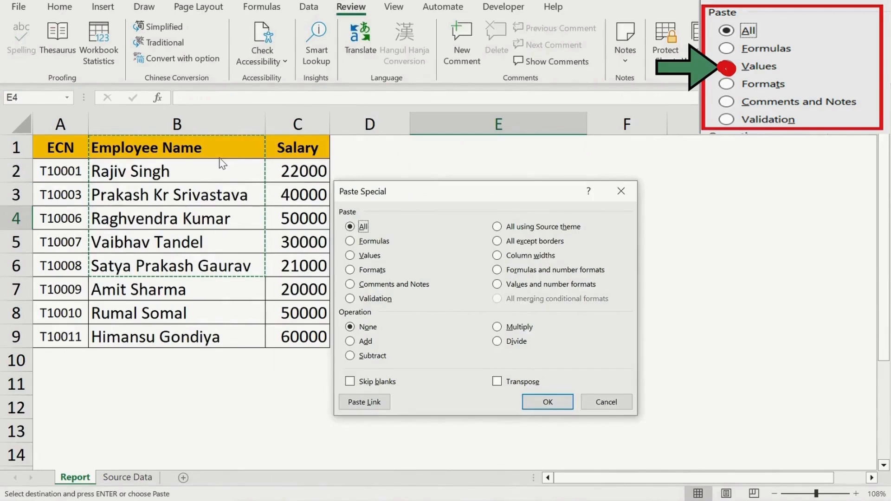
pyautogui.click(328, 238)
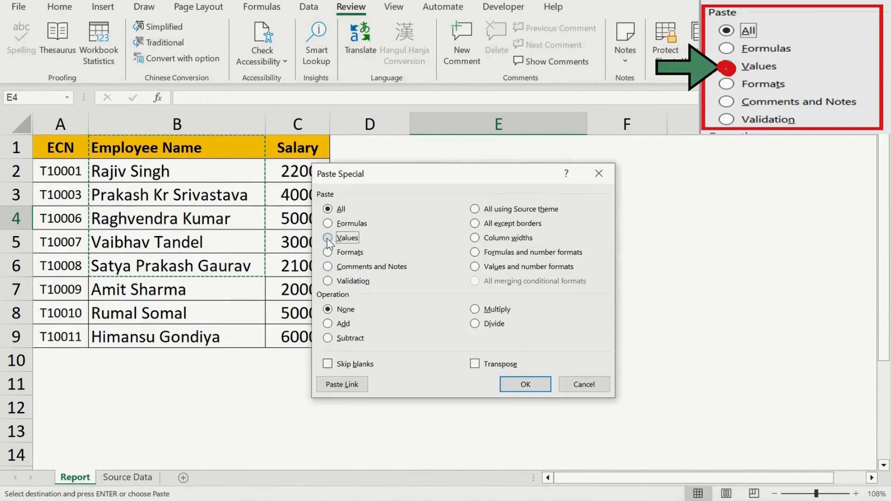
pyautogui.click(525, 384)
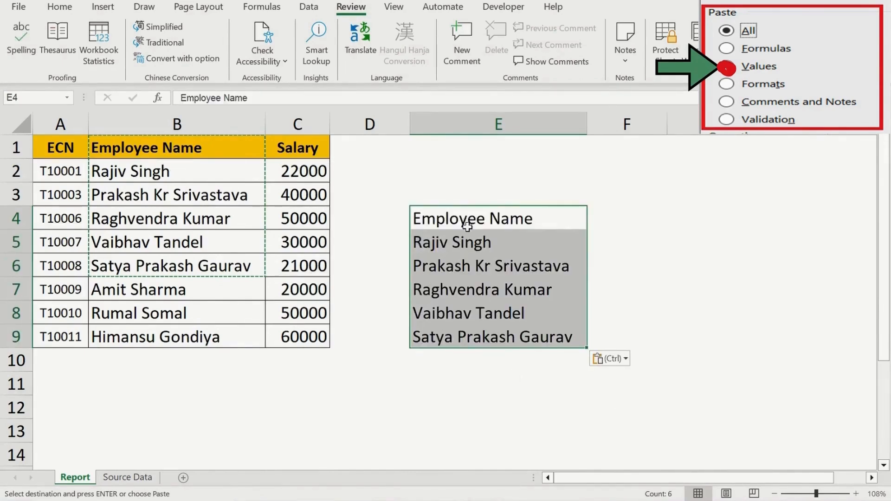
# Examine the contents of the pasted cells E5:E8 to see whether they hold formulas or plain text
pyautogui.click(448, 265)
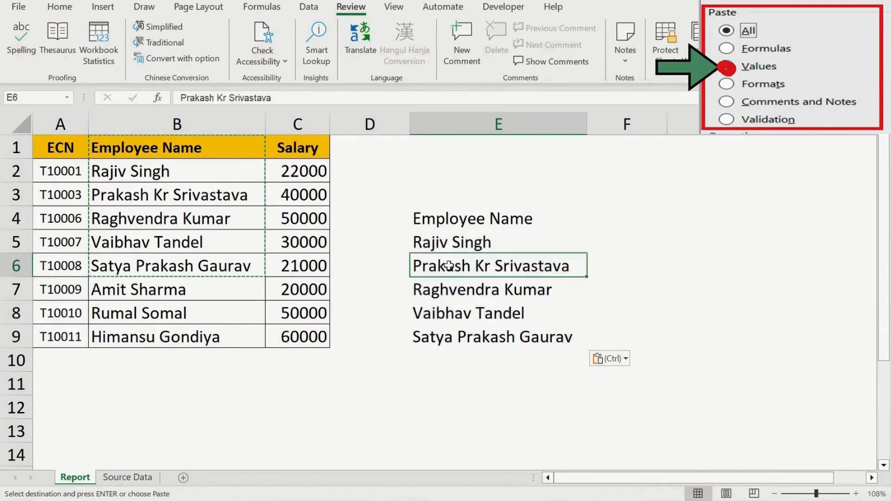
pyautogui.press('Down')
pyautogui.press('Down')
pyautogui.press('Up')
pyautogui.press('Up')
pyautogui.press('Up')
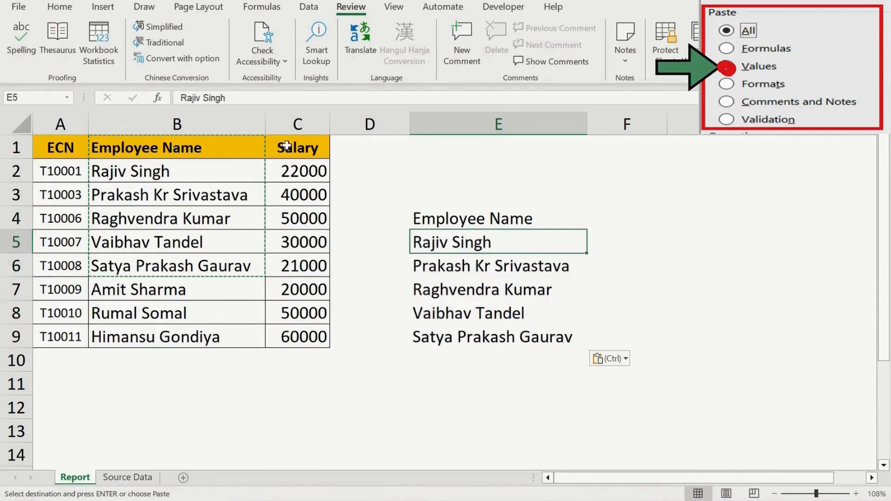
pyautogui.moveTo(251, 98); pyautogui.dragTo(174, 102)
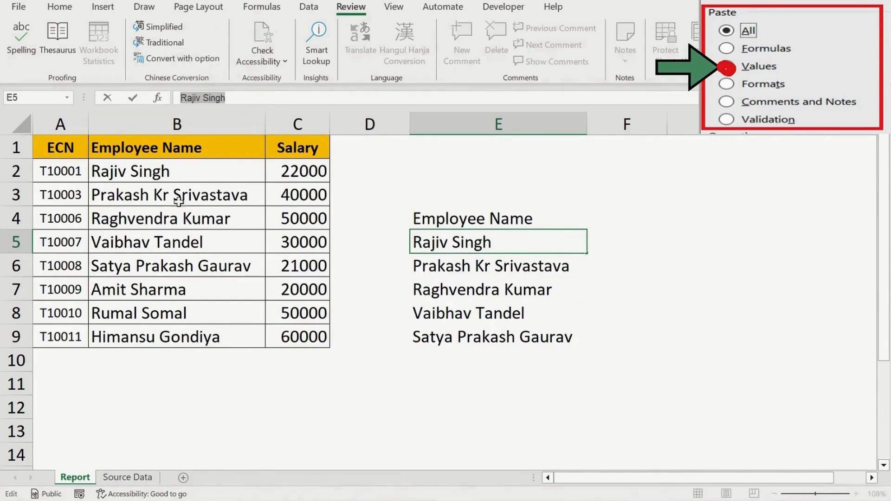
pyautogui.press('Escape')
# Compare the lookup formula in B3 with the contents of the pasted cells E4:E8
pyautogui.click(152, 189)
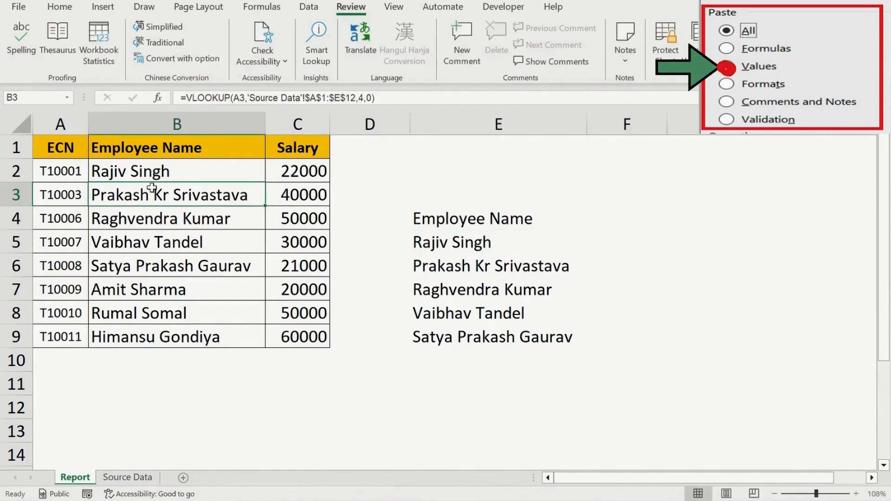
pyautogui.moveTo(388, 98); pyautogui.dragTo(185, 95)
pyautogui.press('Escape')
pyautogui.click(439, 266)
pyautogui.click(442, 249)
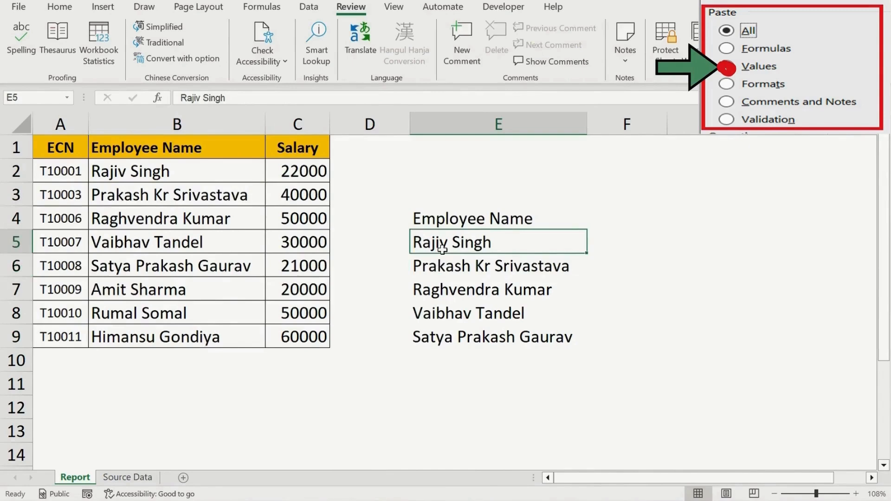
pyautogui.press('Down')
pyautogui.press('Down')
pyautogui.press('Down')
pyautogui.press('Up')
pyautogui.press('Up')
pyautogui.press('Up')
pyautogui.press('Up')
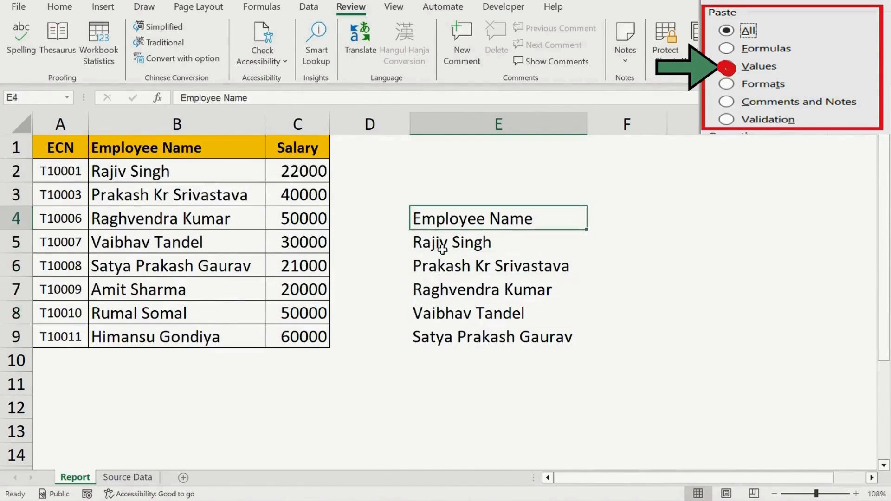
# Copy the Employee Name cells B1:B5 from the employee table
pyautogui.press('Left')
pyautogui.press('Left')
pyautogui.press('Left')
pyautogui.press('Left')
pyautogui.press('Right')
pyautogui.press('Up')
pyautogui.press('Up')
pyautogui.press('Up')
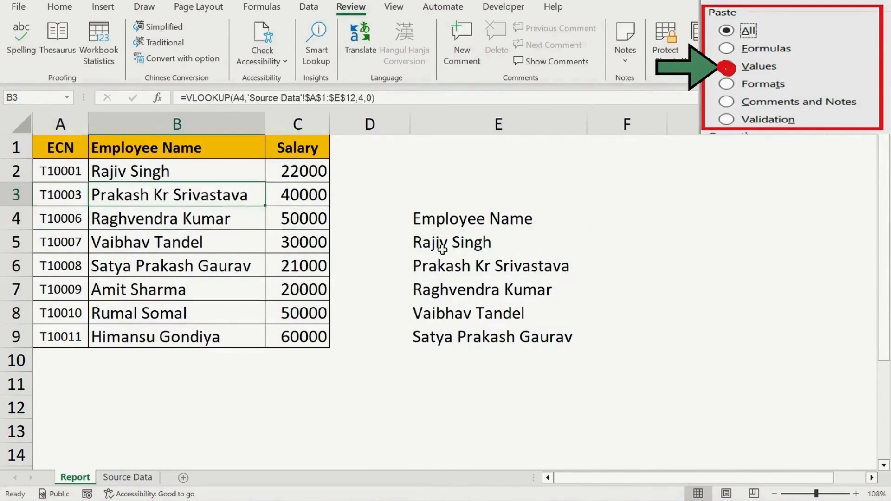
pyautogui.hotkey('shift', 'Down')
pyautogui.hotkey('shift', 'Down')
pyautogui.hotkey('shift', 'Down')
pyautogui.hotkey('shift', 'Down')
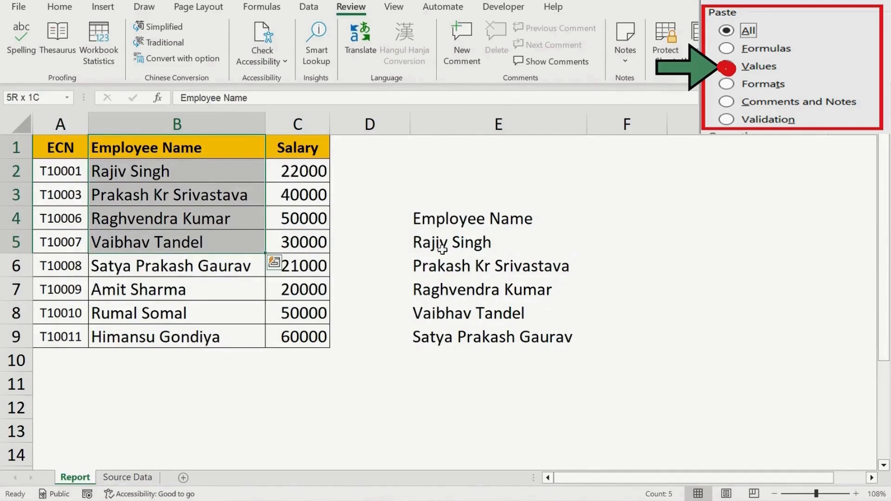
pyautogui.hotkey('ctrl', 'c')
# Paste the copied cells over the block at E4 with a regular paste and check the formulas down to E8
pyautogui.press('Right')
pyautogui.press('Right')
pyautogui.press('Right')
pyautogui.press('Down')
pyautogui.press('Down')
pyautogui.press('Down')
pyautogui.hotkey('ctrl', 'v')
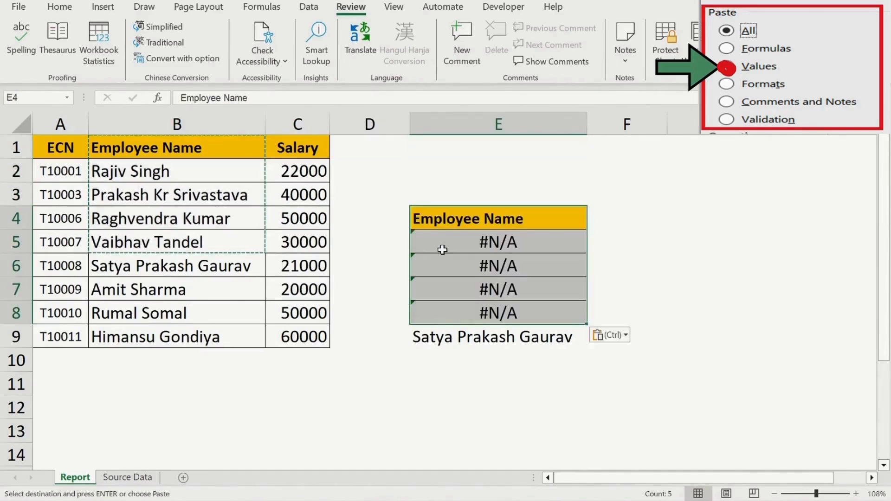
pyautogui.press('Down')
pyautogui.press('Down')
pyautogui.press('Down')
pyautogui.press('Down')
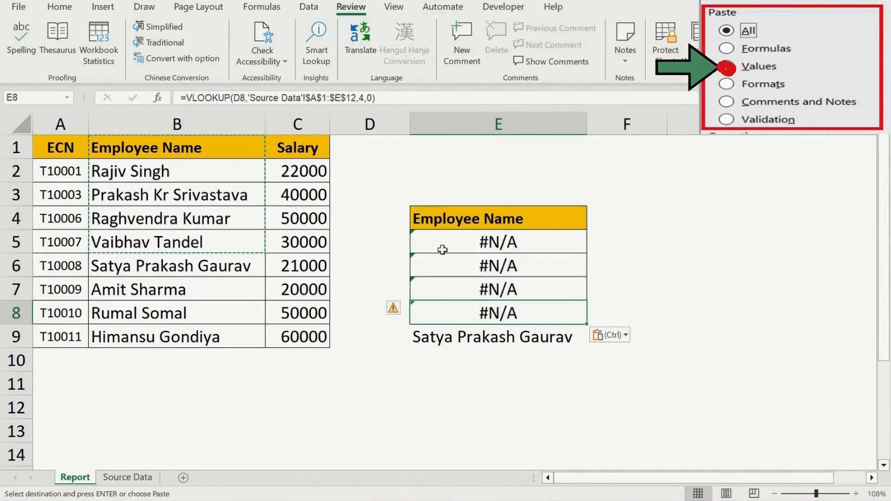
# Examine the full lookup formula in the pasted cell E8, then leave it unedited
pyautogui.moveTo(390, 97); pyautogui.dragTo(186, 99)
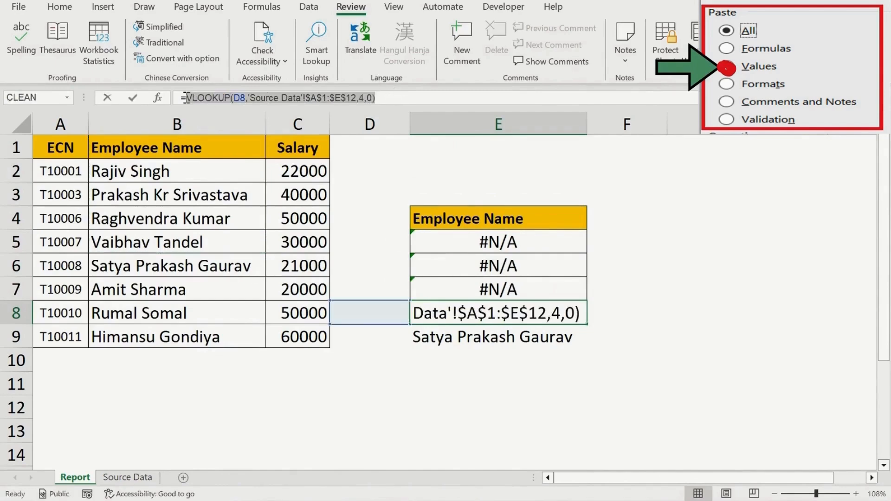
pyautogui.click(506, 290)
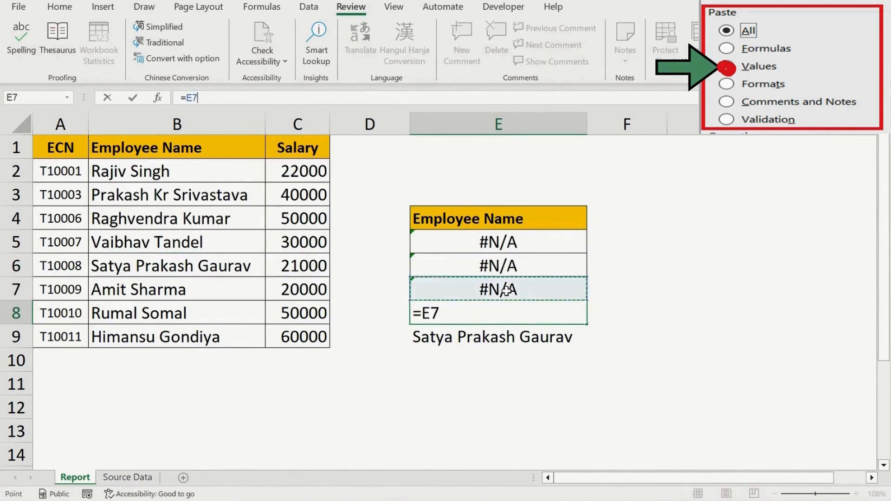
pyautogui.press('Escape')
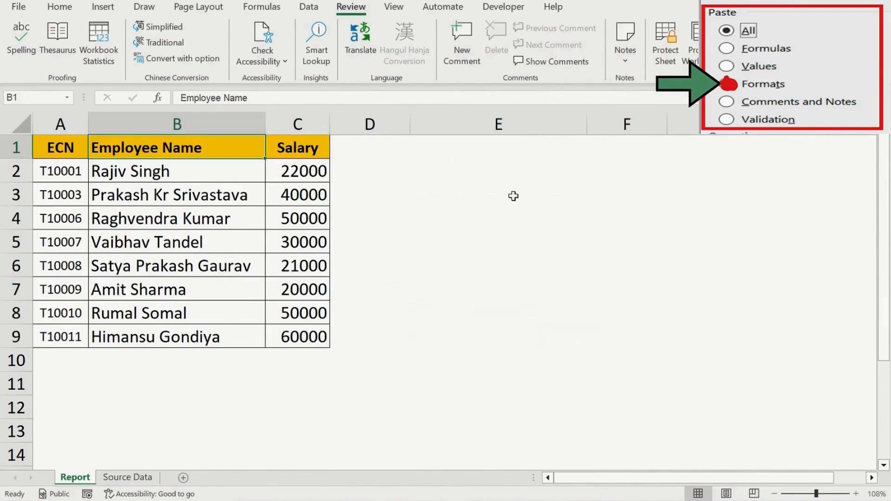
# Copy the Employee Name cells B1:B6 from the employee table
pyautogui.hotkey('shift', 'Down')
pyautogui.hotkey('shift', 'Down')
pyautogui.hotkey('shift', 'Down')
pyautogui.hotkey('shift', 'Down')
pyautogui.hotkey('shift', 'Down')
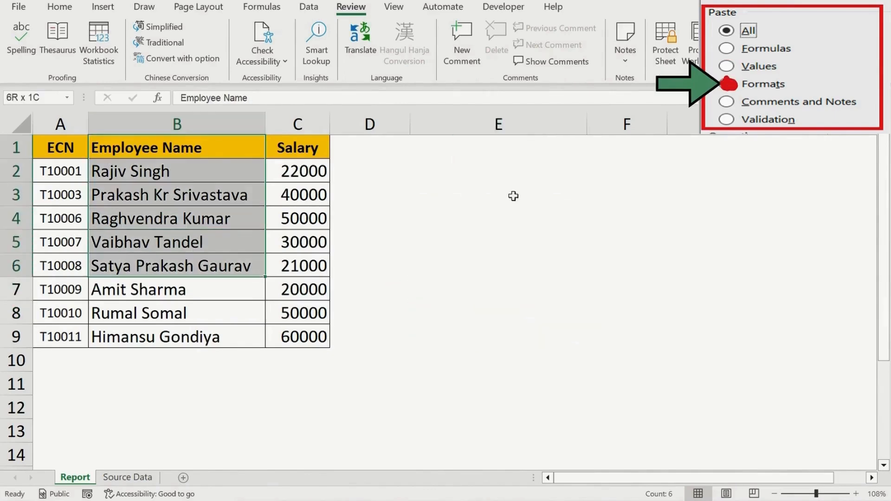
pyautogui.hotkey('ctrl', 'c')
# Paste the copied cells at E4 with Paste Special, using the Values option
pyautogui.press('Right')
pyautogui.press('Right')
pyautogui.press('Right')
pyautogui.press('Down')
pyautogui.press('Down')
pyautogui.press('Down')
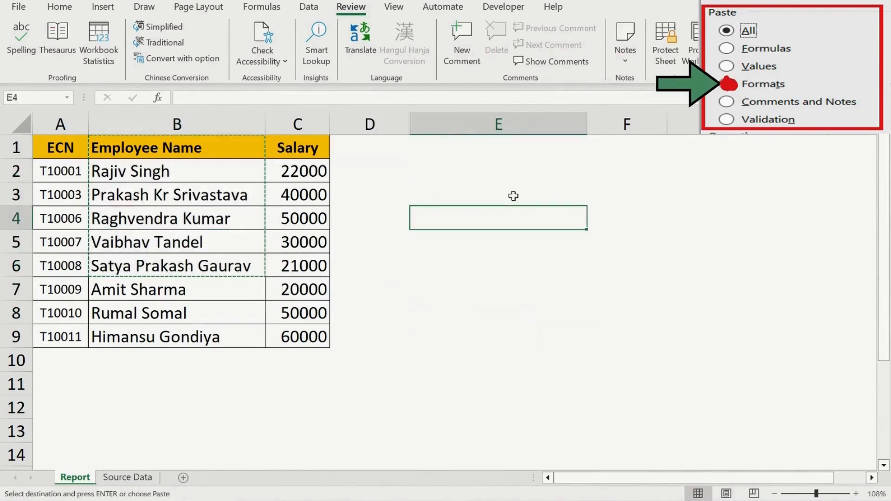
pyautogui.hotkey('alt', 'e')
pyautogui.press('s')
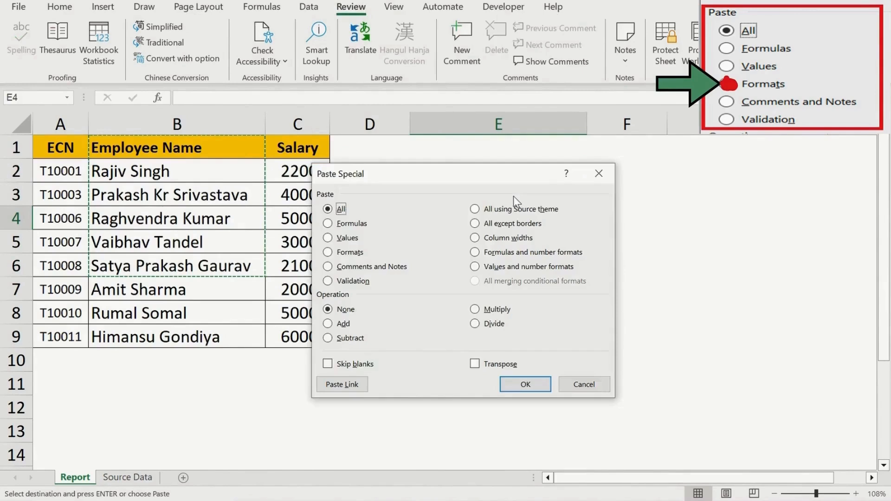
pyautogui.click(331, 241)
pyautogui.click(508, 385)
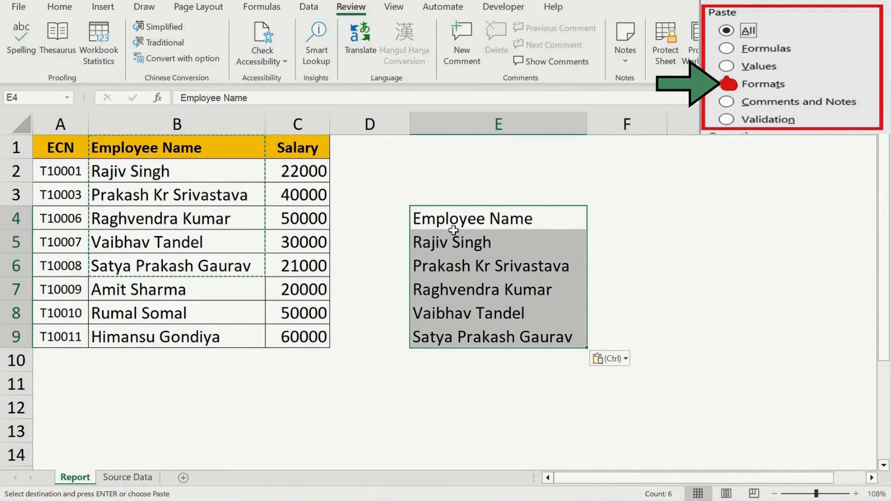
# Apply the copied cells' formatting to E4:E9 with Paste Special, using the Formats option
pyautogui.press('alt')
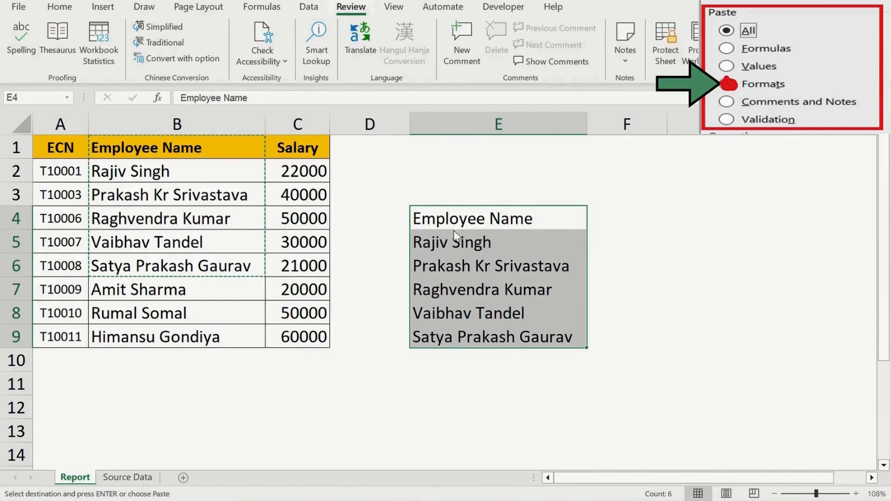
pyautogui.press('e')
pyautogui.press('s')
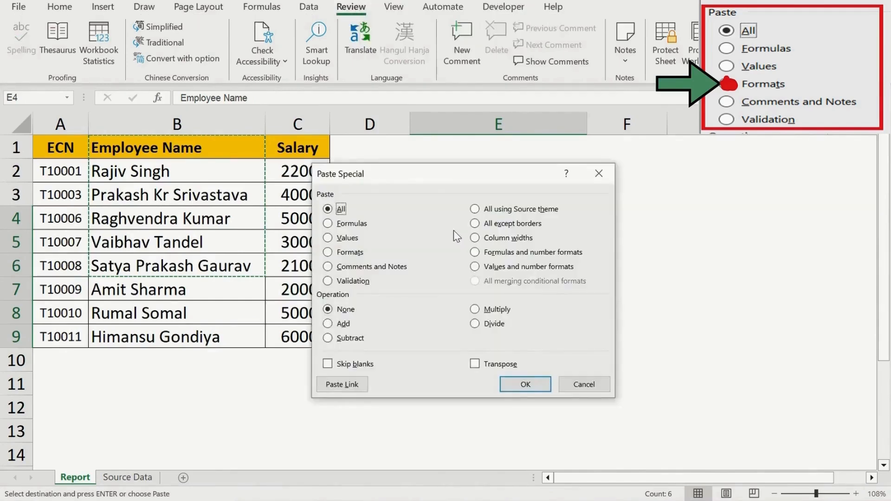
pyautogui.click(327, 252)
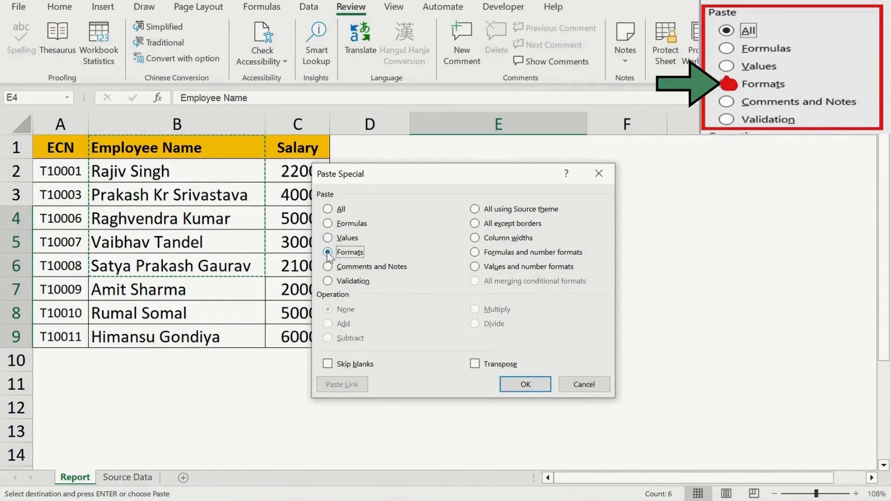
pyautogui.click(517, 384)
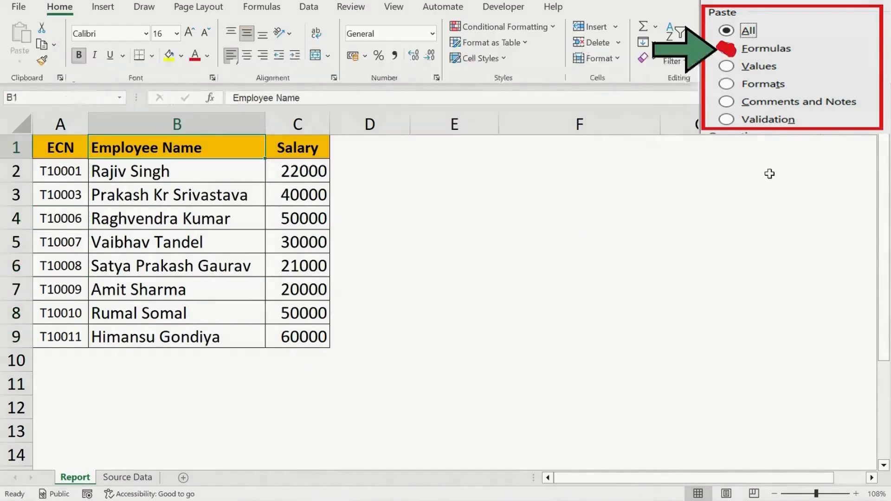
# Copy cells B1:B6 of the Employee Name column, starting from its header
pyautogui.hotkey('shift', 'Down')
pyautogui.hotkey('shift', 'Down')
pyautogui.hotkey('shift', 'Down')
pyautogui.hotkey('shift', 'Down')
pyautogui.hotkey('shift', 'Down')
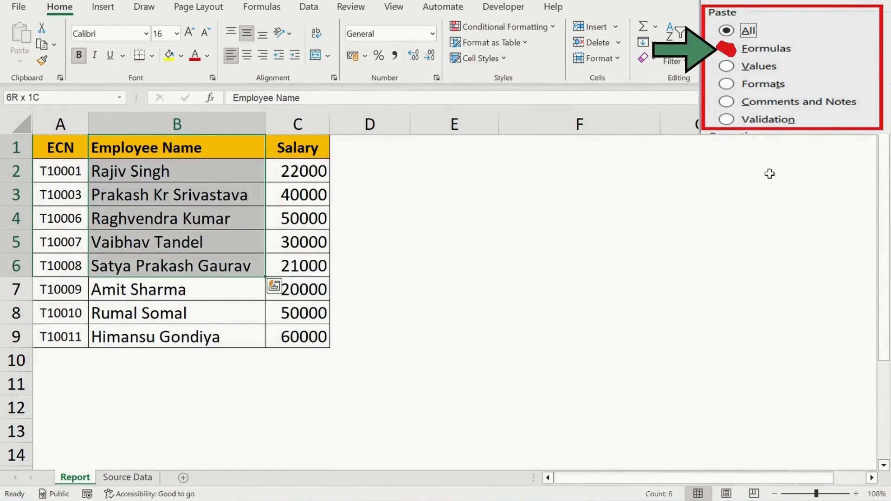
pyautogui.hotkey('ctrl', 'c')
# Paste the copied cells at F4 with Paste Special, using the Formulas option
pyautogui.press('Right')
pyautogui.press('Right')
pyautogui.press('Right')
pyautogui.press('Down')
pyautogui.press('Down')
pyautogui.press('Down')
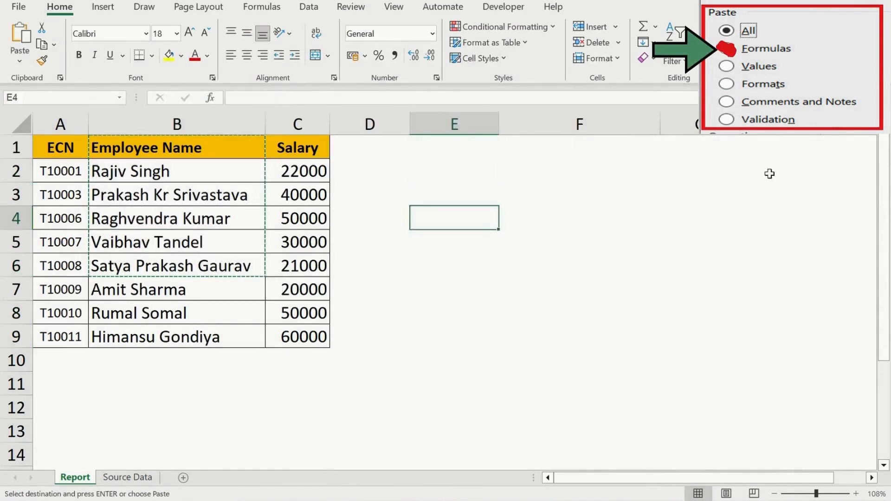
pyautogui.press('Right')
pyautogui.press('alt')
pyautogui.press('e')
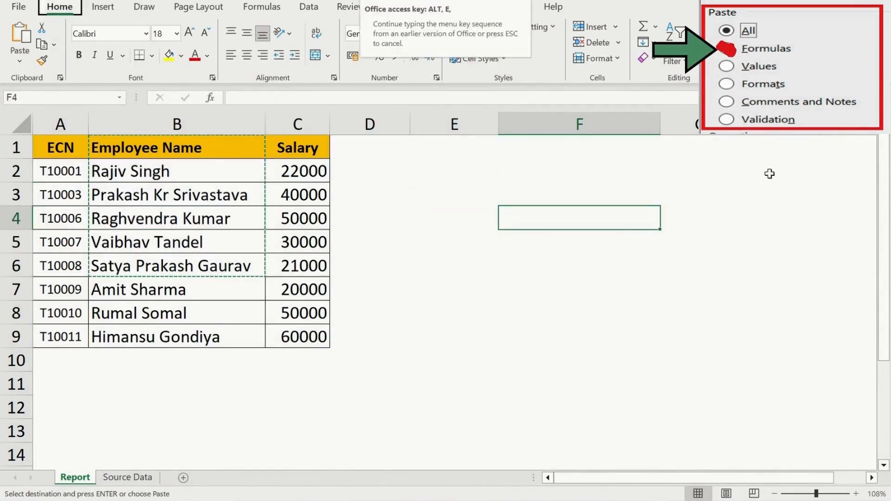
pyautogui.press('s')
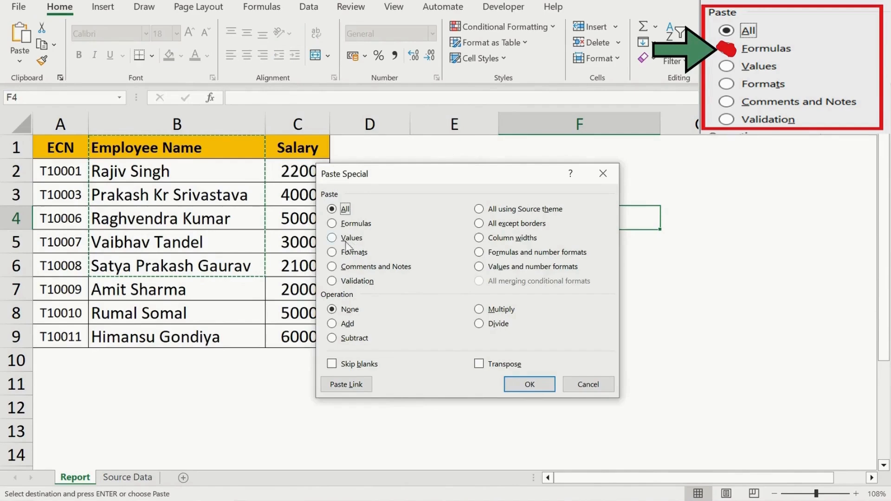
pyautogui.click(517, 379)
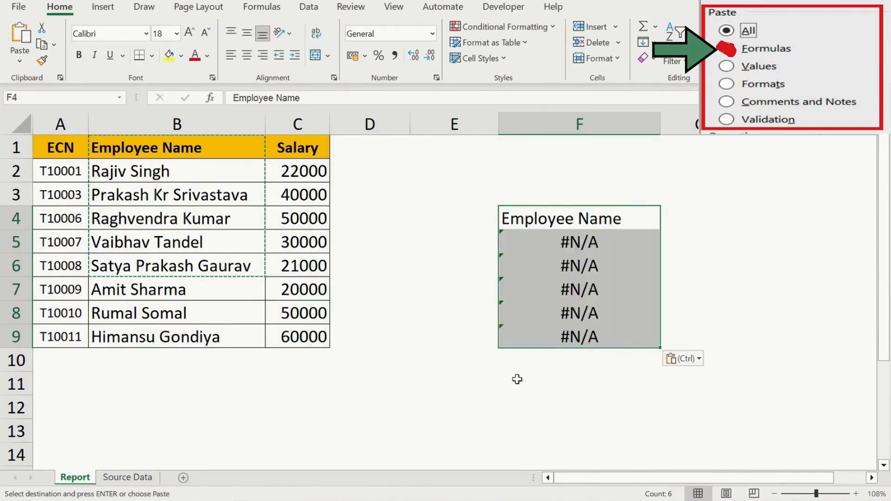
# Examine the lookup formulas in the pasted cells F5:F8 and their references to column E
pyautogui.press('Down')
pyautogui.press('Down')
pyautogui.press('Down')
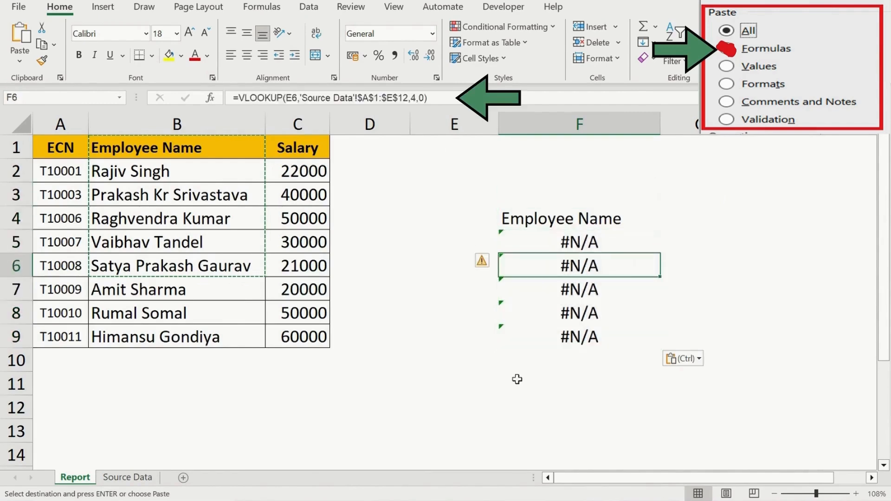
pyautogui.press('Down')
pyautogui.press('Down')
pyautogui.press('Up')
pyautogui.press('Up')
pyautogui.press('Up')
pyautogui.press('Up')
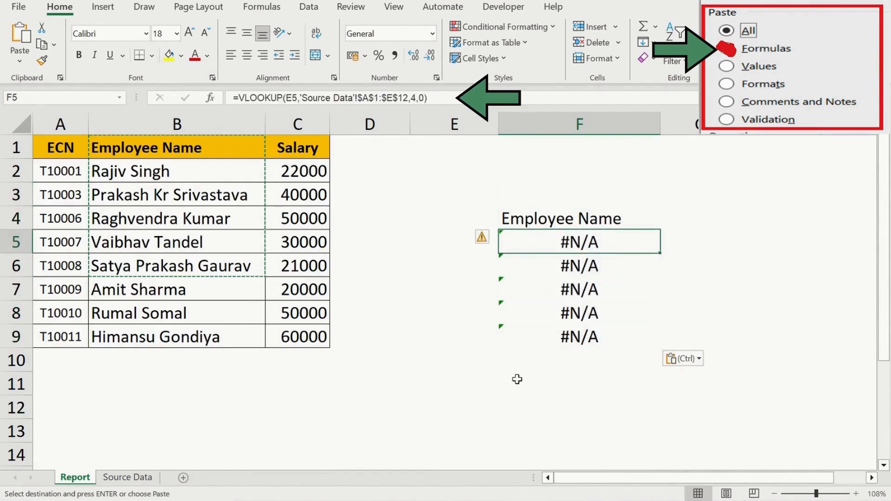
pyautogui.press('Up')
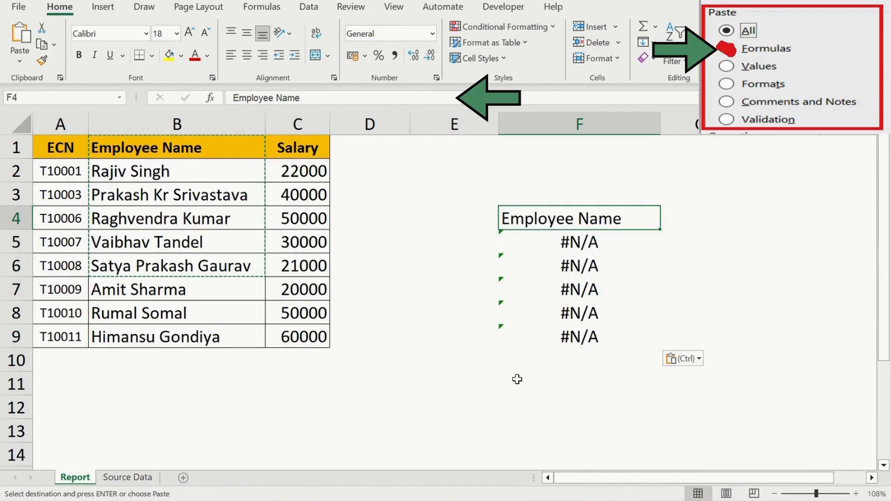
# Copy the ECN cells A1:A6 from the employee table
pyautogui.press('Left')
pyautogui.press('Left')
pyautogui.press('Left')
pyautogui.press('Left')
pyautogui.press('Left')
pyautogui.press('Up')
pyautogui.press('Up')
pyautogui.press('Up')
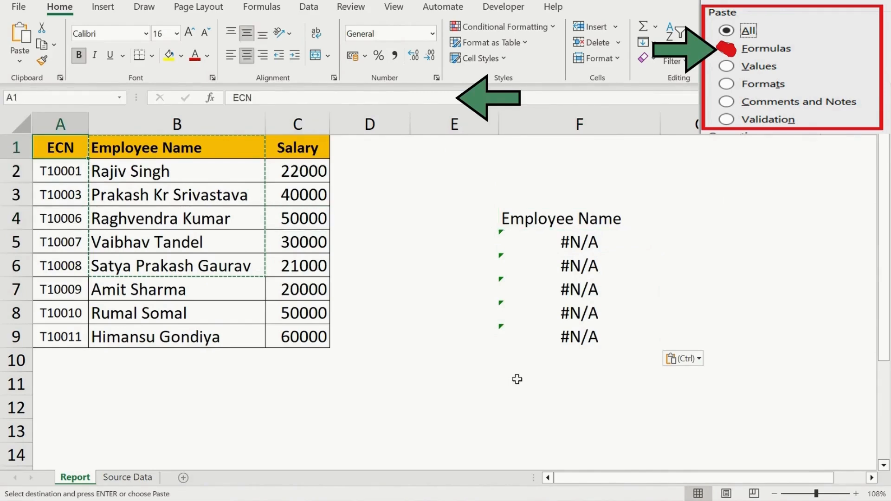
pyautogui.hotkey('shift', 'Down')
pyautogui.hotkey('shift', 'Down')
pyautogui.hotkey('shift', 'Down')
pyautogui.hotkey('shift', 'Down')
pyautogui.hotkey('shift', 'Down')
pyautogui.hotkey('ctrl', 'c')
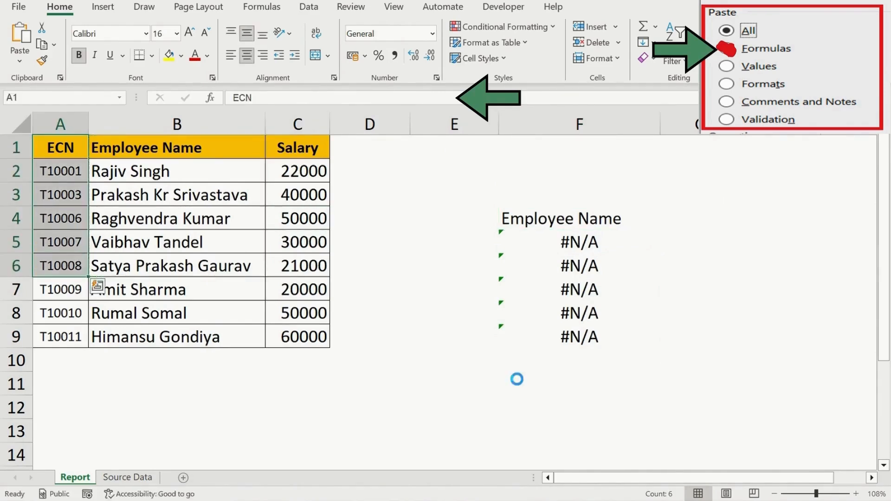
# Paste the copied ECN cells at E4 with a regular paste, beside the pasted Employee Name formulas
pyautogui.press('Right')
pyautogui.press('Right')
pyautogui.press('Right')
pyautogui.press('Right')
pyautogui.press('Down')
pyautogui.press('Down')
pyautogui.press('Down')
pyautogui.hotkey('ctrl', 'v')
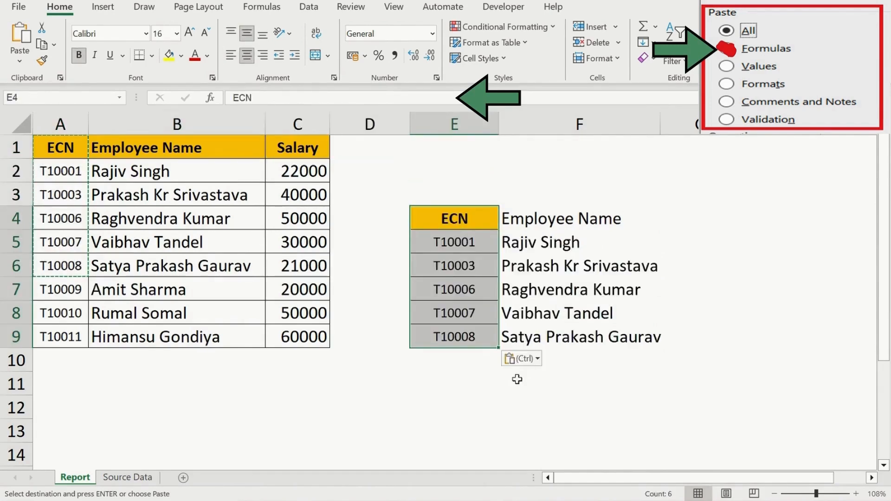
# Check the formulas and looked-up names in F5:F9 next to the pasted ECN codes
pyautogui.press('Right')
pyautogui.press('Down')
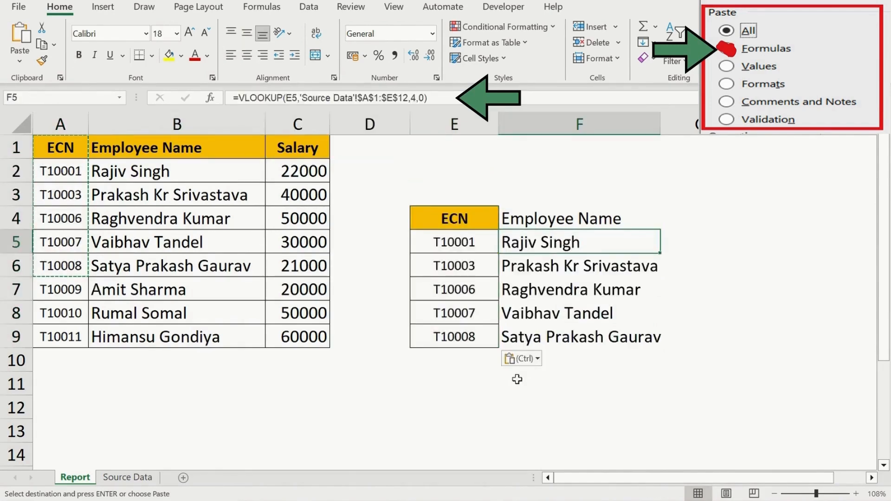
pyautogui.press('Down')
pyautogui.press('Down')
pyautogui.press('Down')
pyautogui.press('Down')
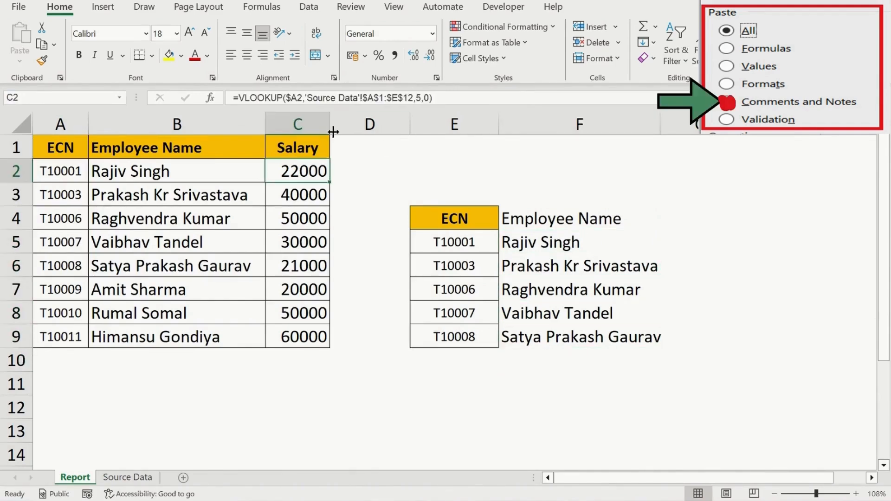
# Add a note reading "dfddkdd" to the salary cell C2
pyautogui.click(350, 8)
pyautogui.click(625, 53)
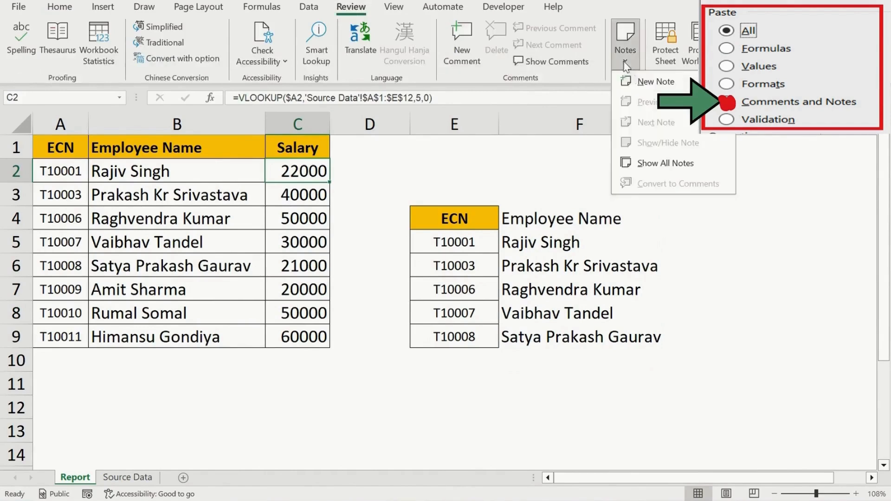
pyautogui.click(647, 87)
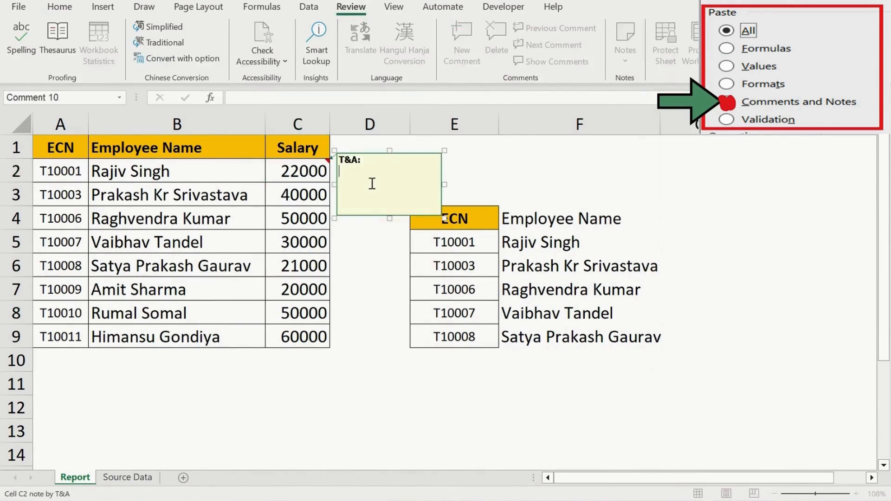
pyautogui.write('dfddkdd')
pyautogui.click(487, 183)
# Copy cell C2 and paste only its note into G4:G9 with Paste Special, using the Comments and Notes option
pyautogui.click(319, 165)
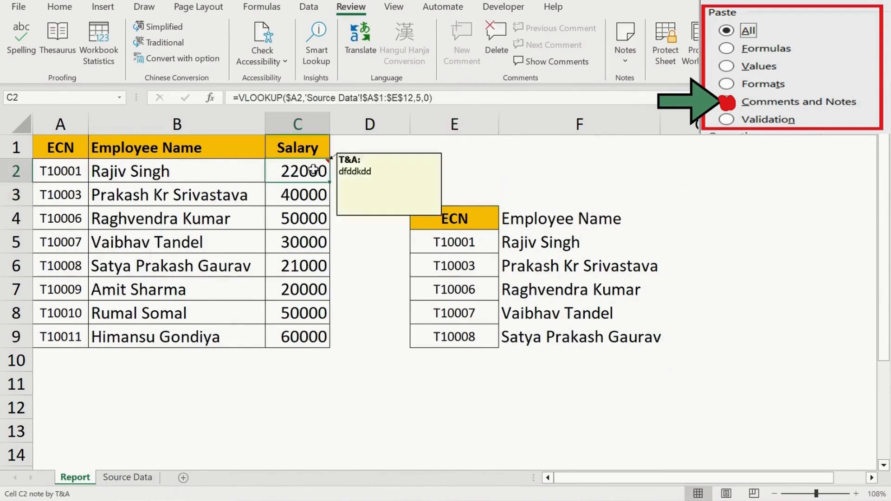
pyautogui.hotkey('ctrl', 'c')
pyautogui.click(648, 222)
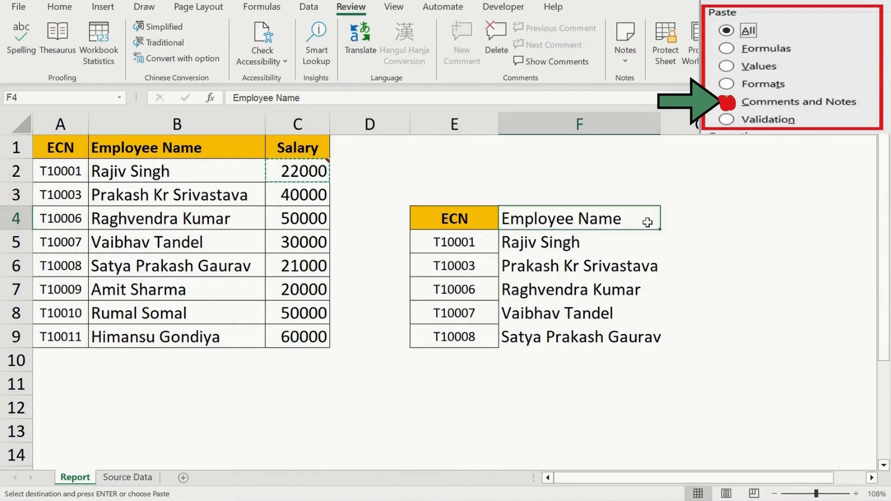
pyautogui.click(675, 217)
pyautogui.hotkey('shift', 'Down')
pyautogui.hotkey('shift', 'Down')
pyautogui.hotkey('shift', 'Down')
pyautogui.hotkey('shift', 'Down')
pyautogui.hotkey('shift', 'Down')
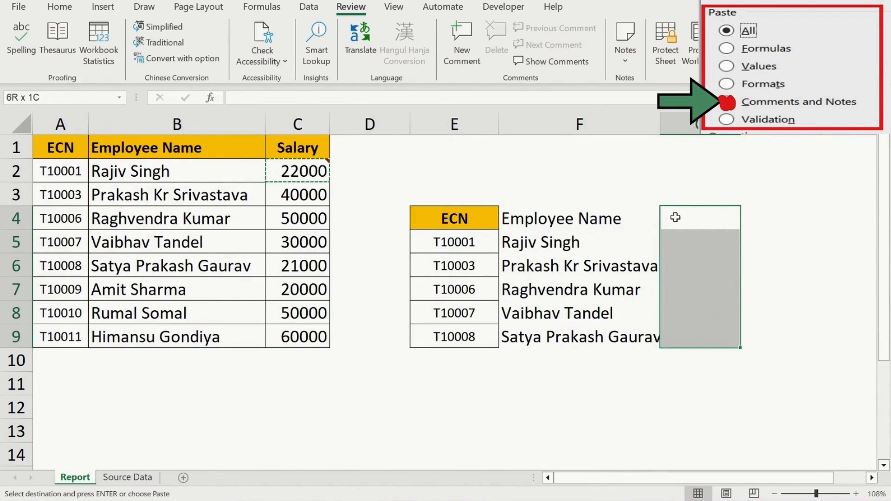
pyautogui.hotkey('alt', 'e')
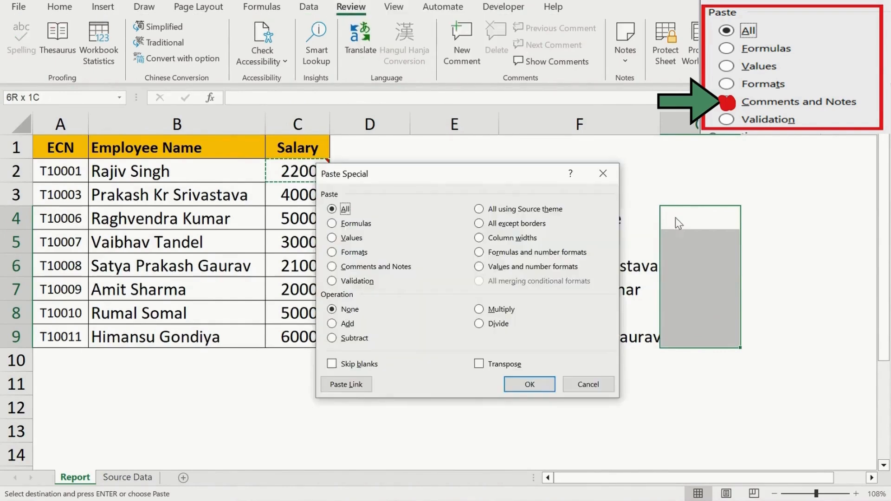
pyautogui.moveTo(466, 176); pyautogui.dragTo(411, 143)
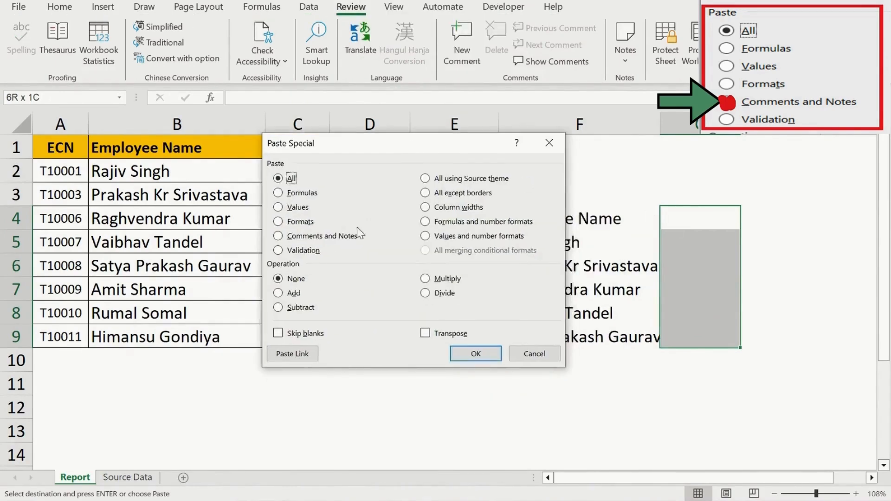
pyautogui.click(278, 236)
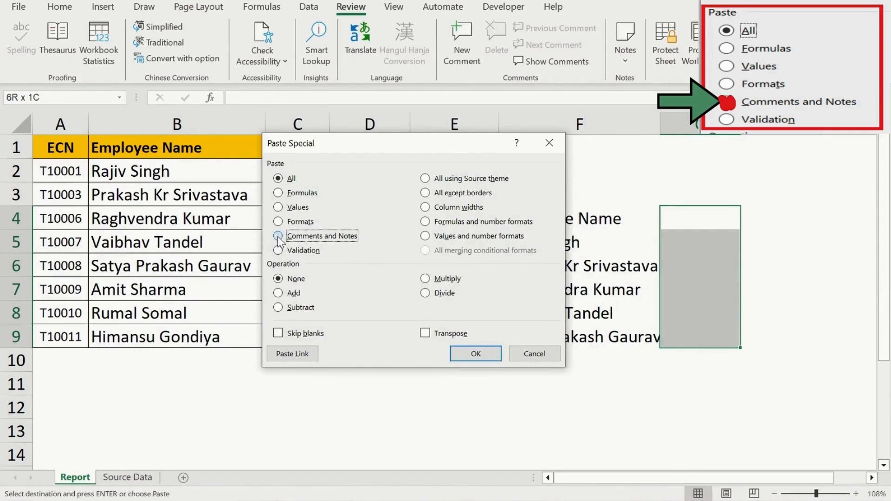
pyautogui.click(476, 353)
# Inspect the notes pasted into the cells G4:G9
pyautogui.click(720, 223)
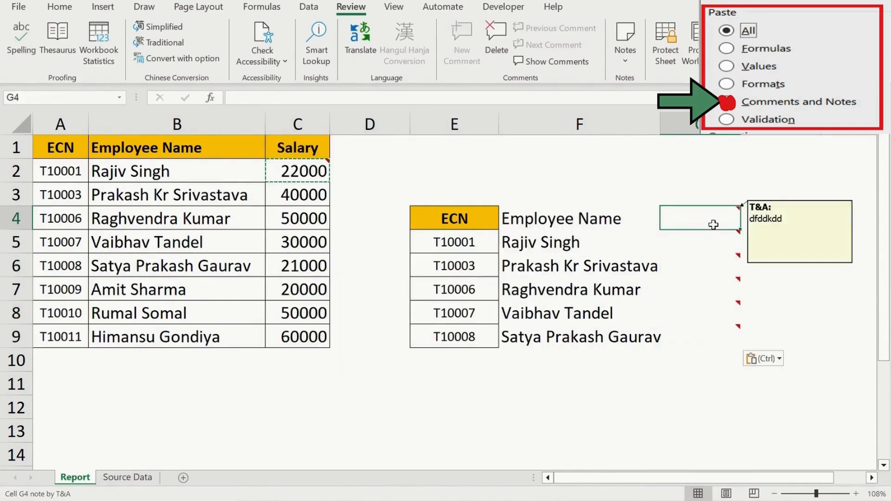
pyautogui.click(694, 247)
pyautogui.click(694, 265)
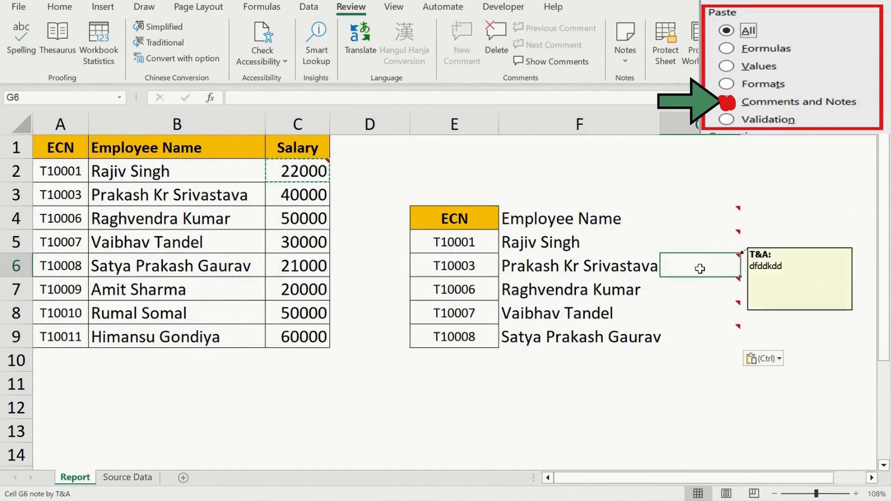
pyautogui.click(701, 297)
pyautogui.click(711, 330)
pyautogui.click(709, 310)
pyautogui.click(711, 293)
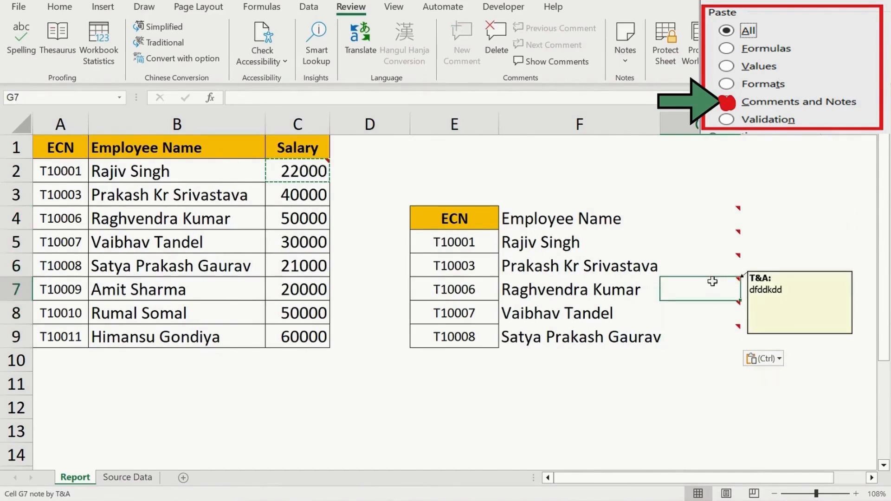
# Go through the cells G4:G8 again one at a time to check that each carries the pasted note
pyautogui.click(711, 266)
pyautogui.click(714, 247)
pyautogui.click(714, 216)
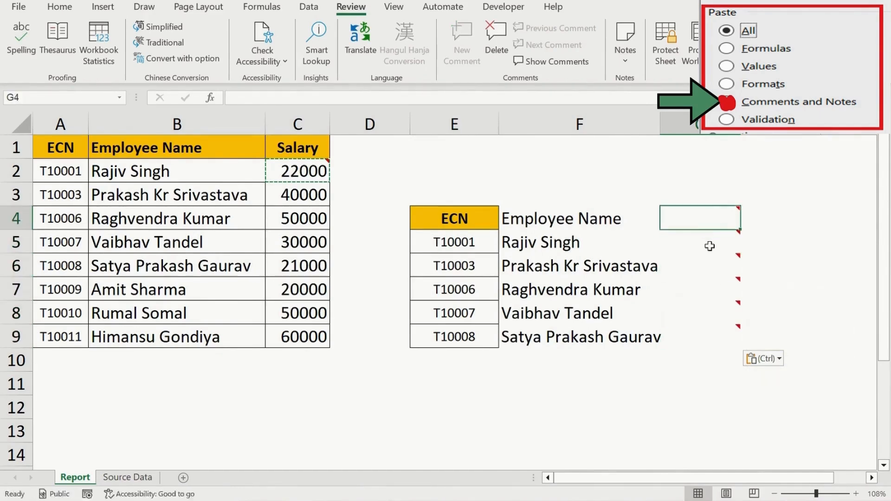
pyautogui.click(709, 246)
pyautogui.click(712, 268)
pyautogui.click(709, 291)
pyautogui.click(706, 314)
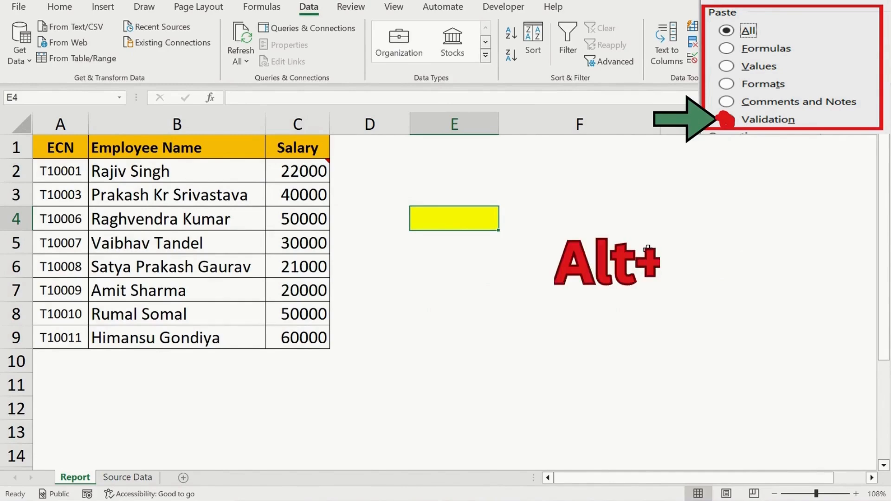
# Add a List data validation to cell E4 with the source =$A$2:$A$9
pyautogui.press('alt')
pyautogui.press('a')
pyautogui.press('v')
pyautogui.press('v')
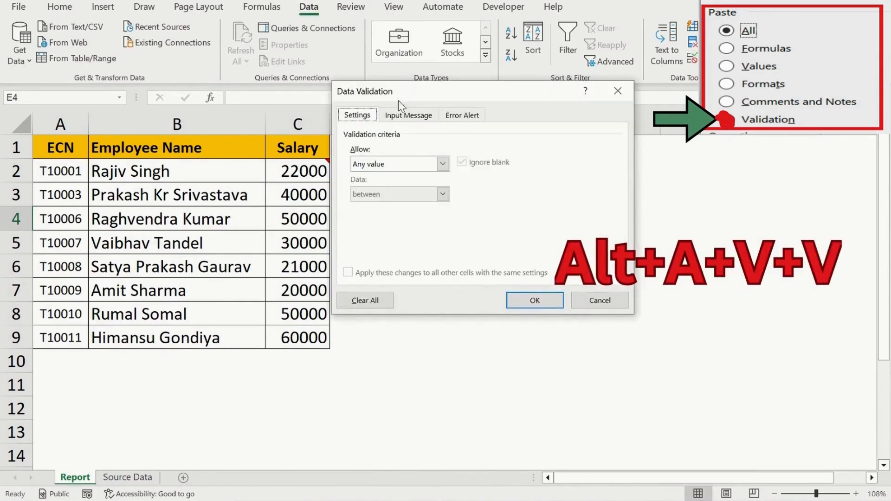
pyautogui.moveTo(399, 98); pyautogui.dragTo(301, 75)
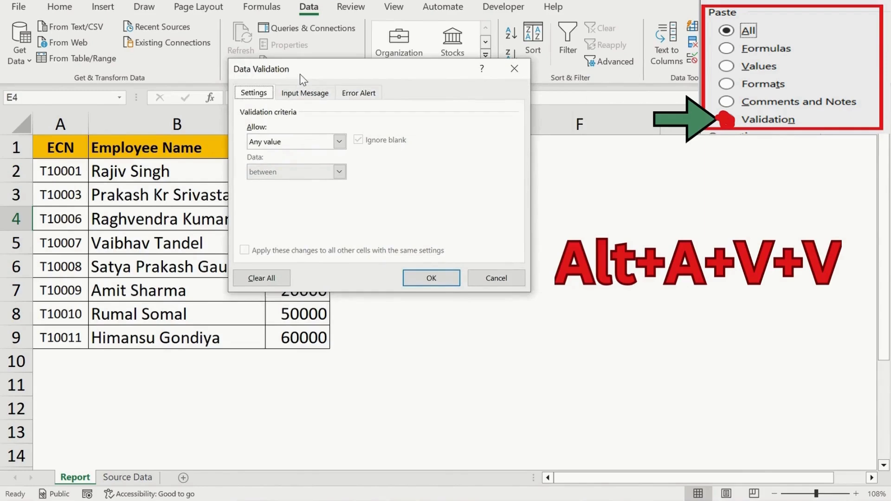
pyautogui.click(339, 141)
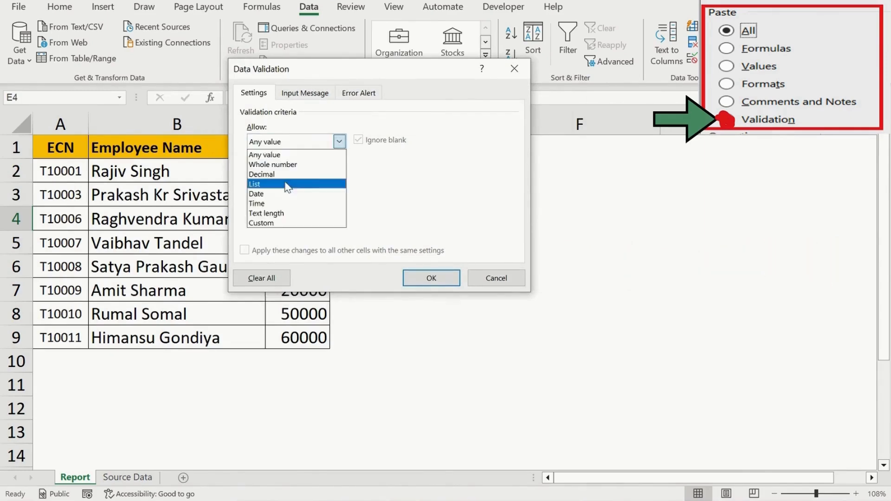
pyautogui.click(282, 185)
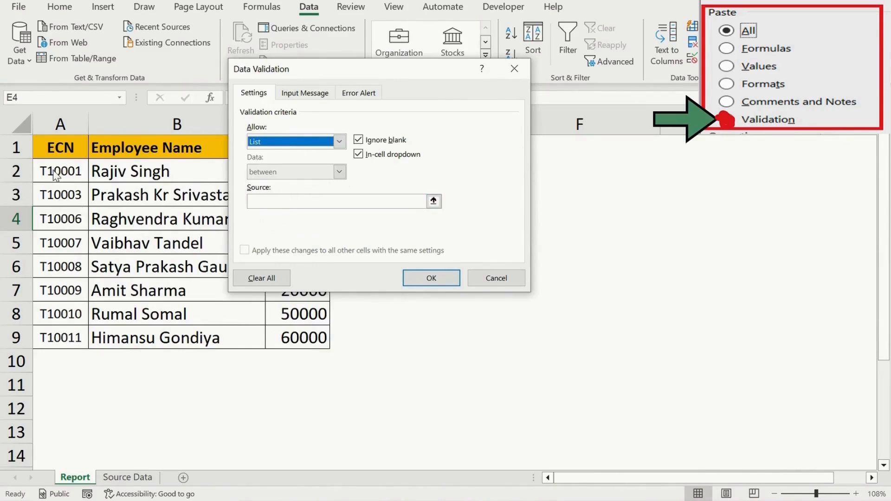
pyautogui.click(304, 202)
pyautogui.click(61, 171)
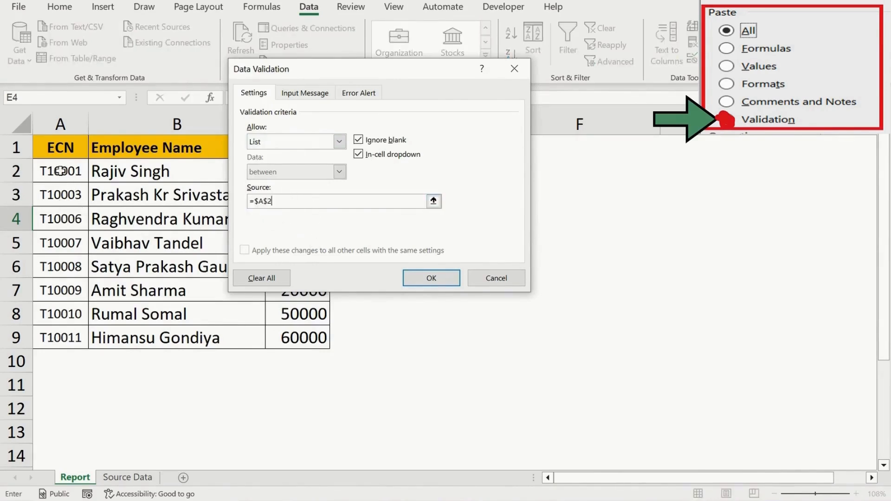
pyautogui.moveTo(61, 171); pyautogui.dragTo(60, 334)
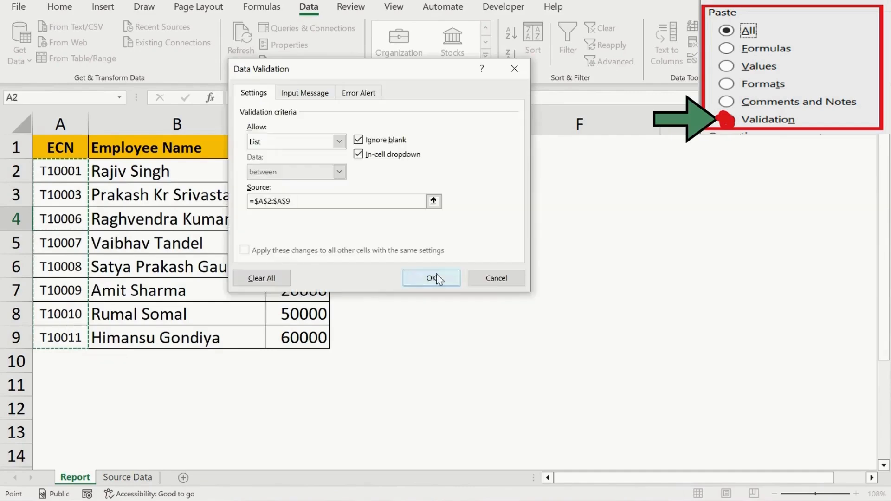
pyautogui.click(431, 277)
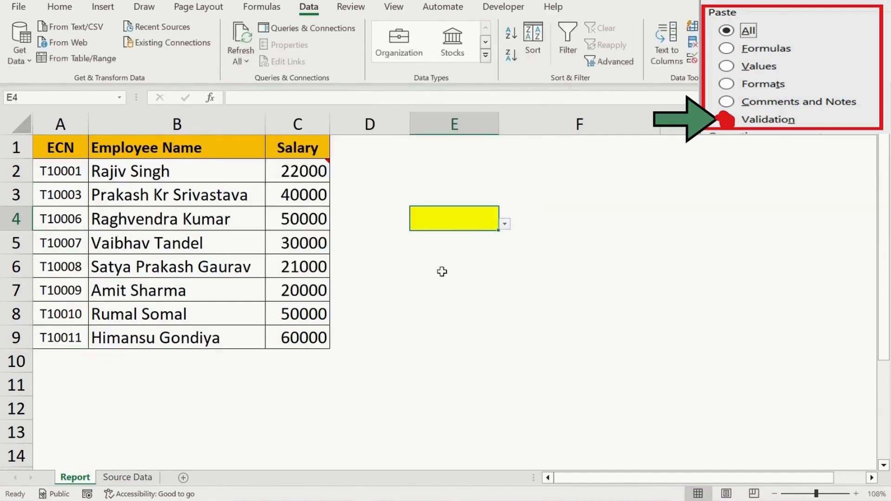
# Pick the ECN code of row 6 from E4's drop-down list, then replace it with the code of row 7
pyautogui.click(504, 225)
pyautogui.click(467, 278)
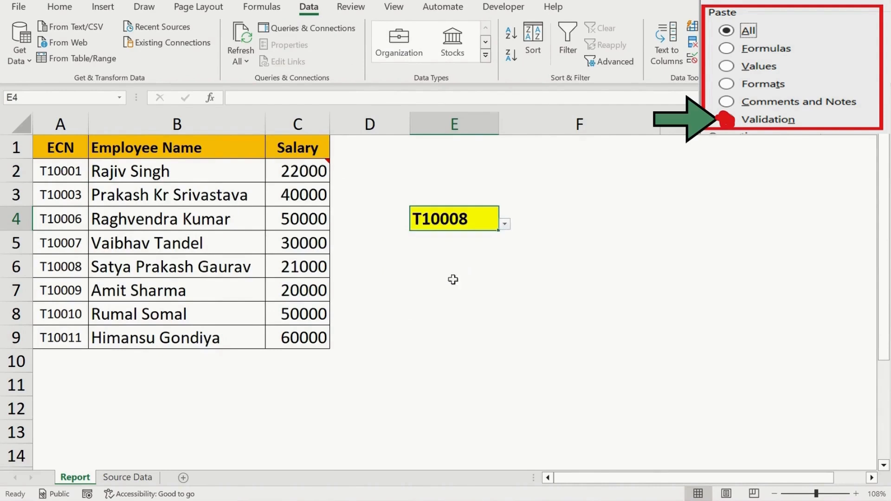
pyautogui.click(504, 225)
pyautogui.click(434, 291)
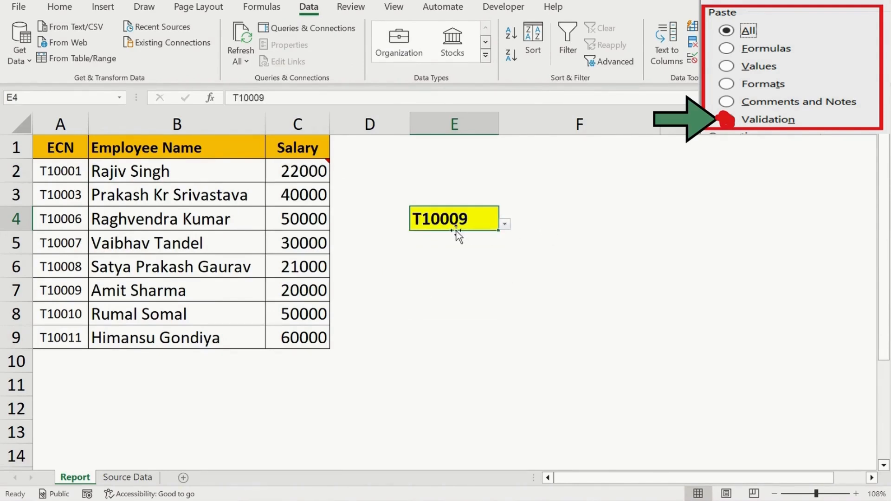
pyautogui.click(616, 227)
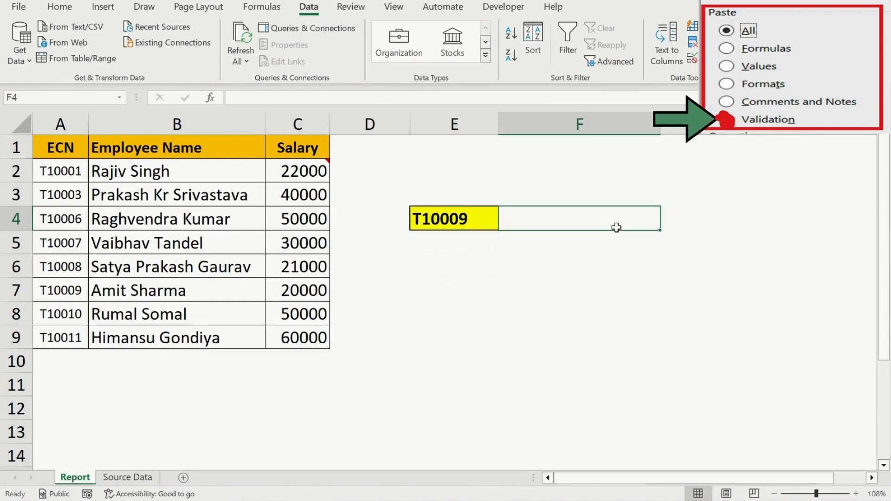
# Copy cell E4 and paste only its drop-down rule into G5 with Paste Special, using the Validation option
pyautogui.click(441, 224)
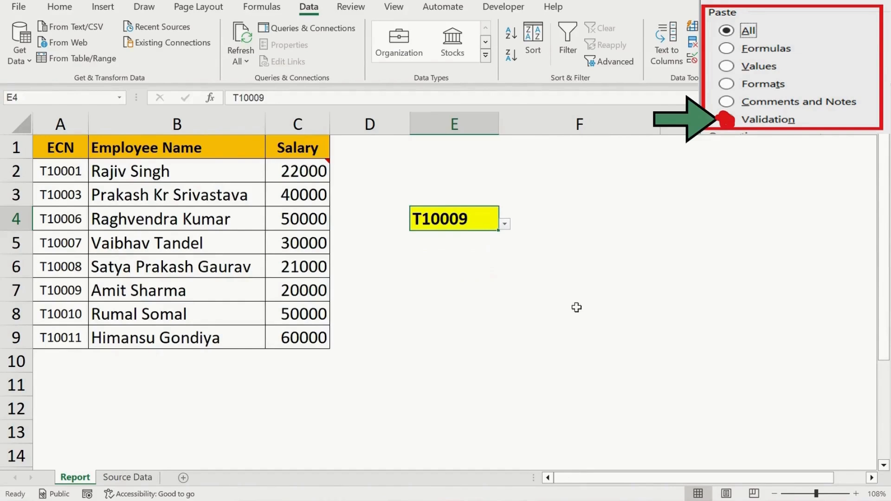
pyautogui.hotkey('ctrl', 'c')
pyautogui.press('Down')
pyautogui.press('Right')
pyautogui.press('Right')
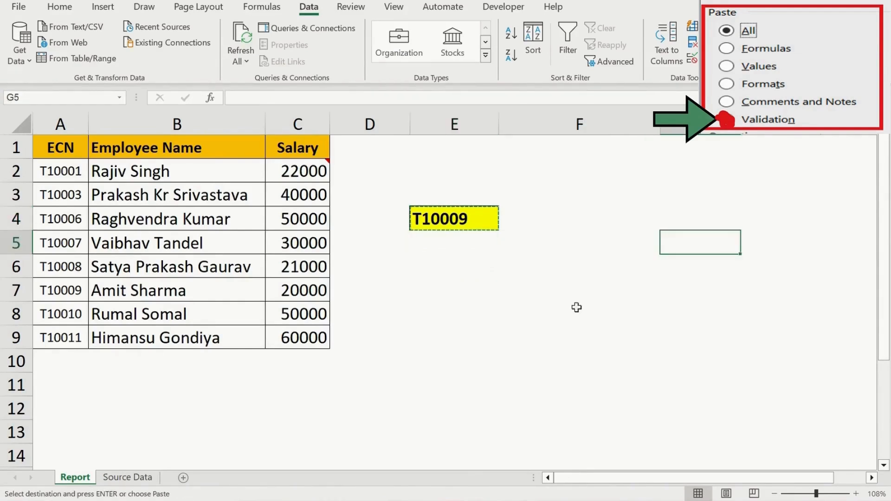
pyautogui.press('Left')
pyautogui.press('Right')
pyautogui.press('alt')
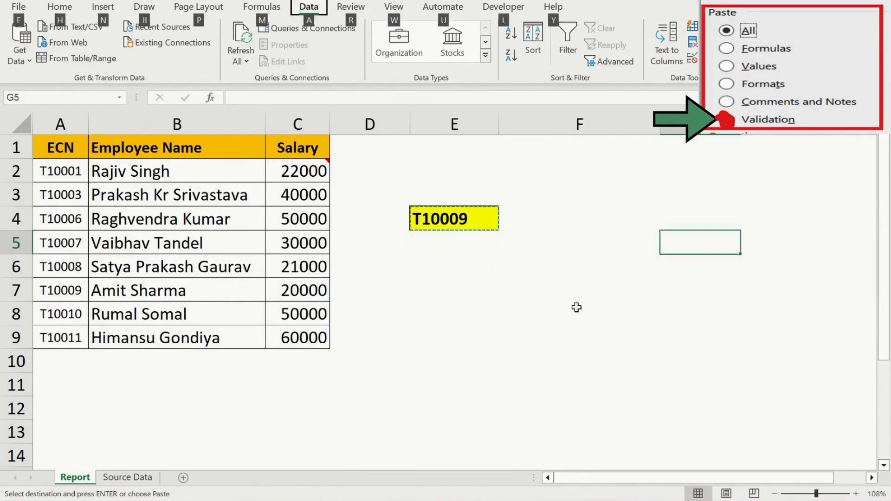
pyautogui.press('e')
pyautogui.press('s')
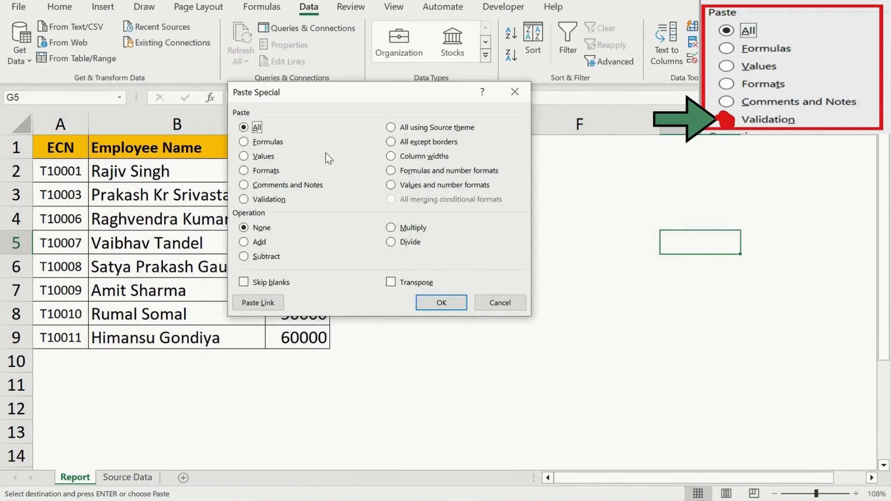
pyautogui.click(243, 199)
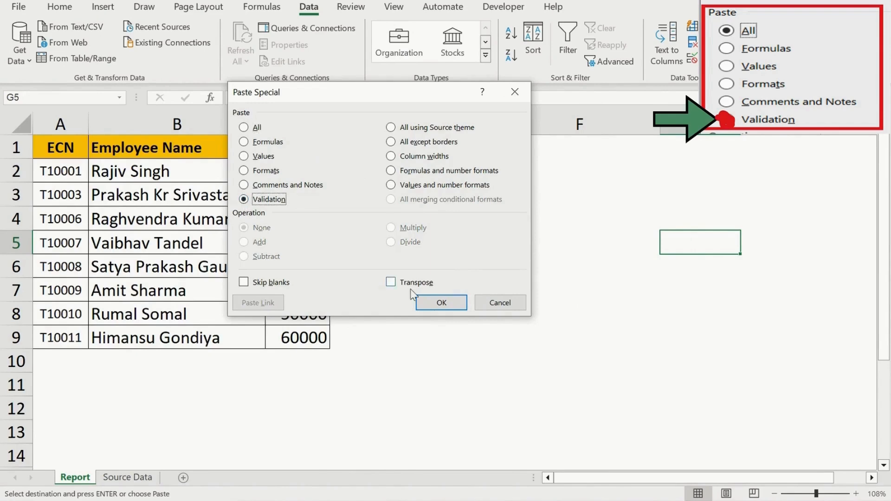
pyautogui.click(439, 303)
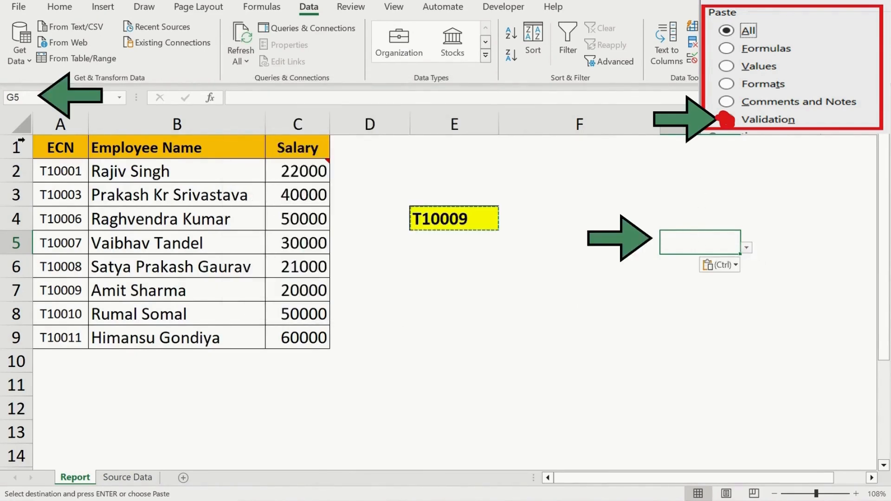
# Choose the ECN code of row 8 from the pasted drop-down list in G5 and end the copy mode
pyautogui.click(746, 248)
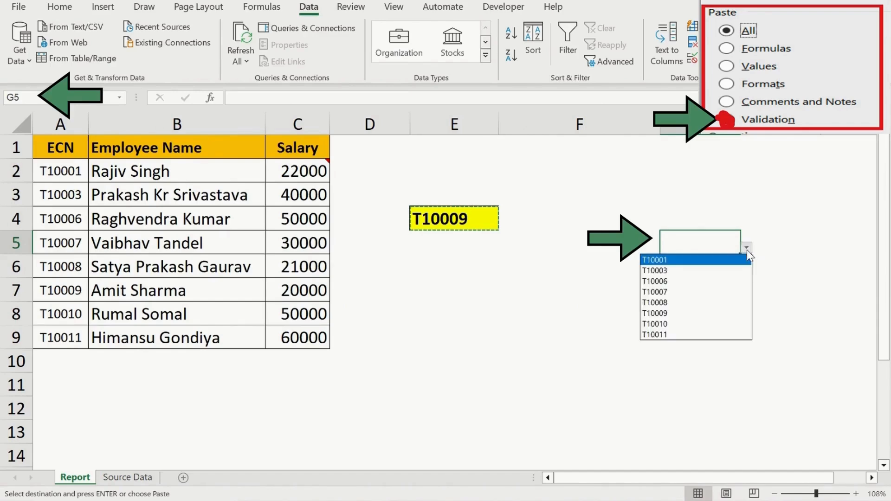
pyautogui.click(691, 324)
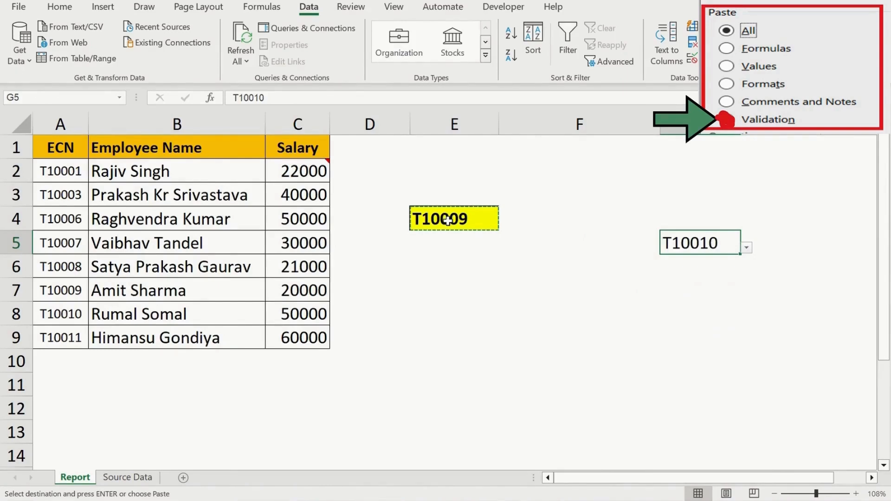
pyautogui.click(465, 253)
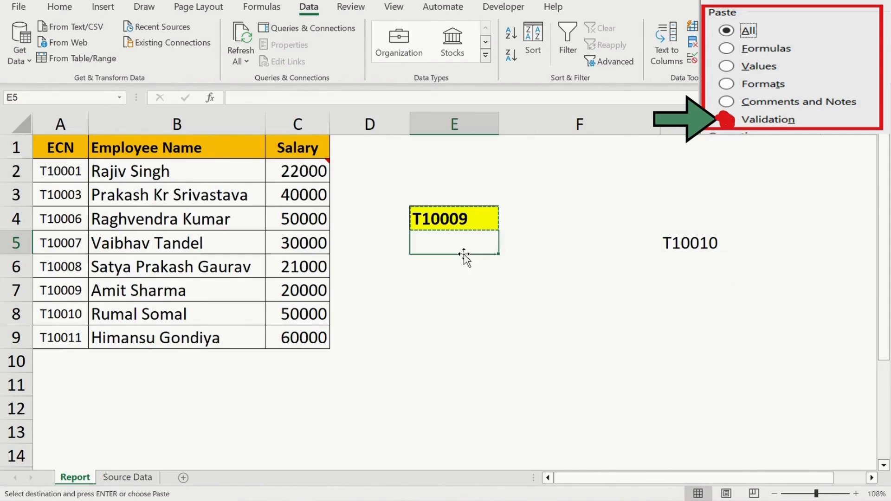
pyautogui.press('Escape')
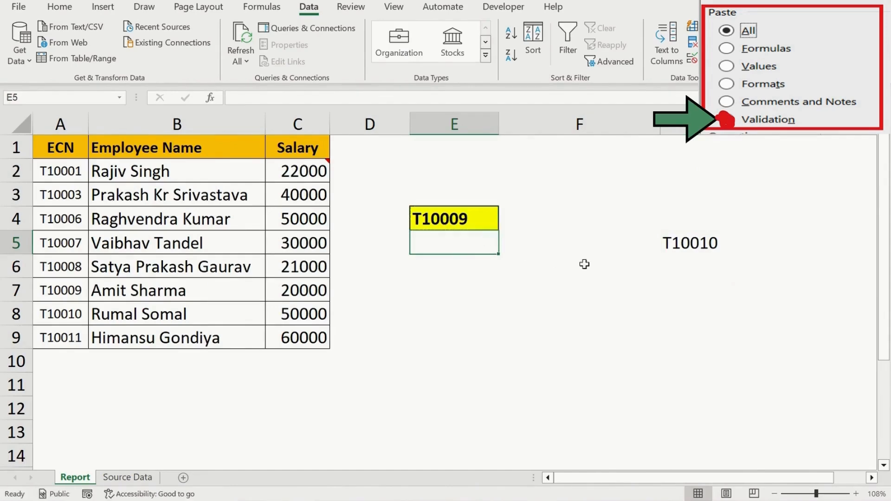
pyautogui.click(688, 246)
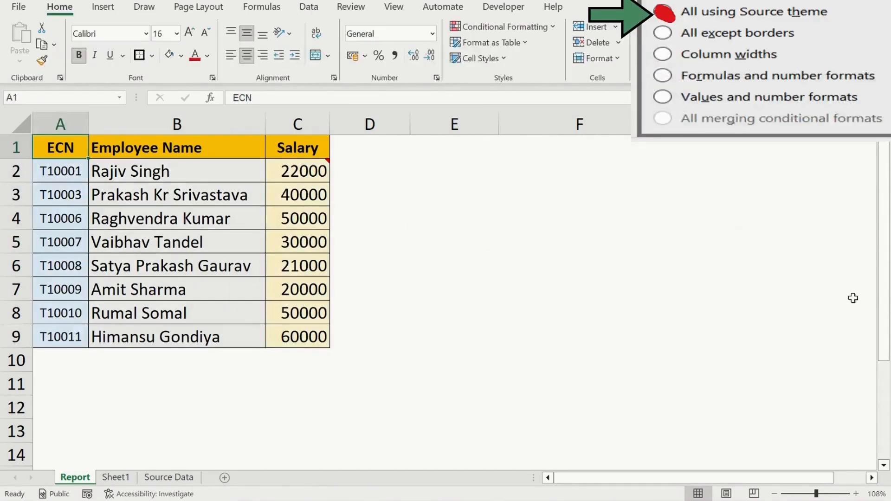
# Copy the employee table A1:C9 on the Report sheet and view the available themes in the other, blank workbook
pyautogui.hotkey('ctrl', 'a')
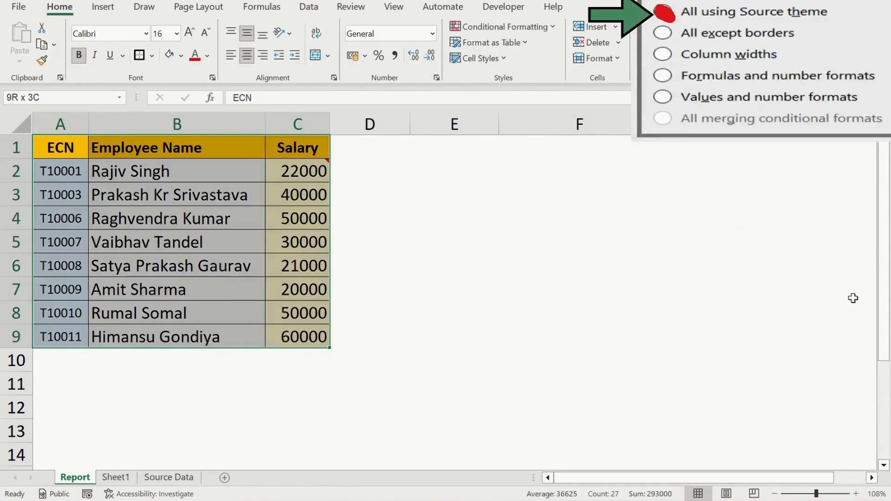
pyautogui.hotkey('ctrl', 'c')
pyautogui.hotkey('alt', 'Tab')
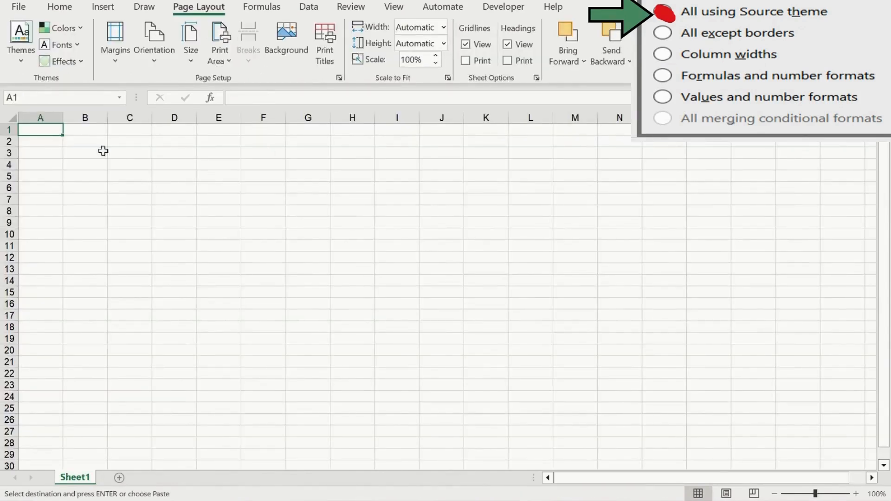
pyautogui.click(19, 64)
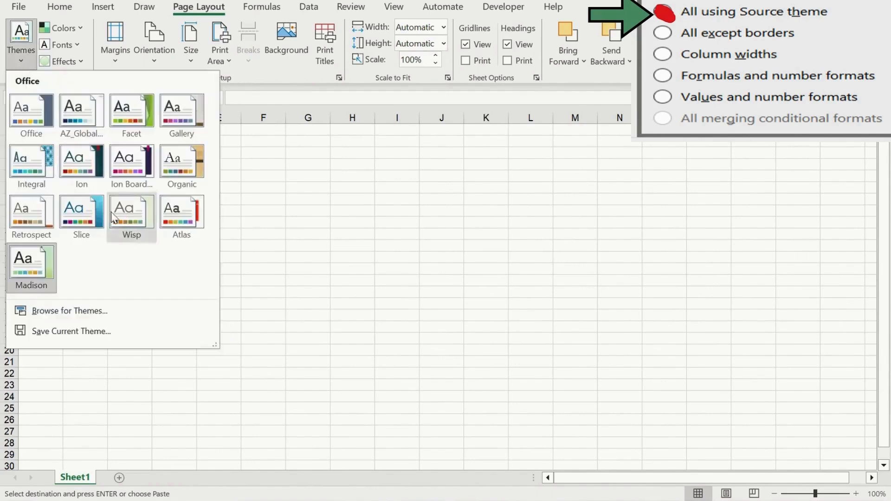
pyautogui.press('Escape')
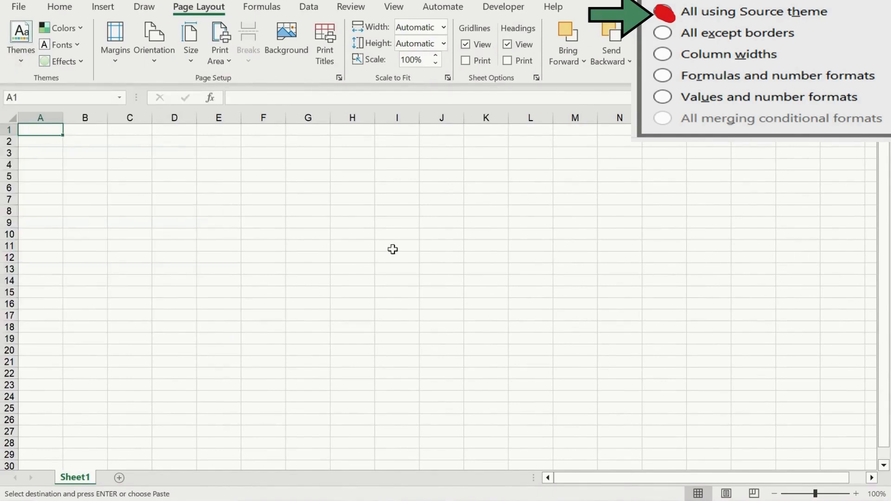
# Paste the copied table normally at A1 of the blank workbook and autofit its column widths
pyautogui.hotkey('ctrl', 'v')
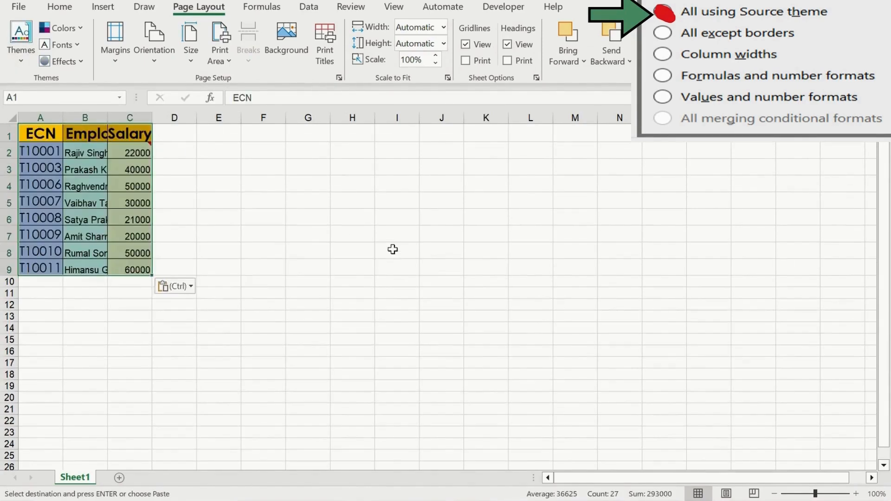
pyautogui.press('alt')
pyautogui.press('o')
pyautogui.press('c')
pyautogui.press('a')
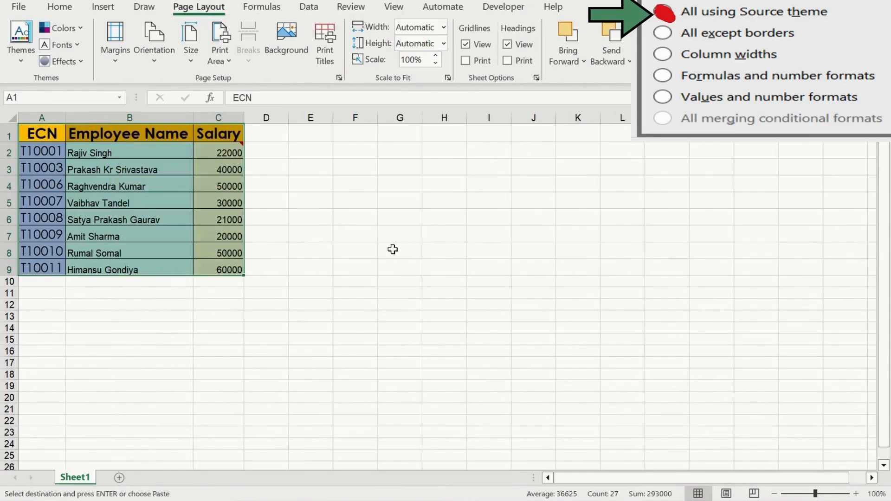
# Compare the fonts and fill colours of the pasted table with the original table in the source workbook
pyautogui.click(125, 154)
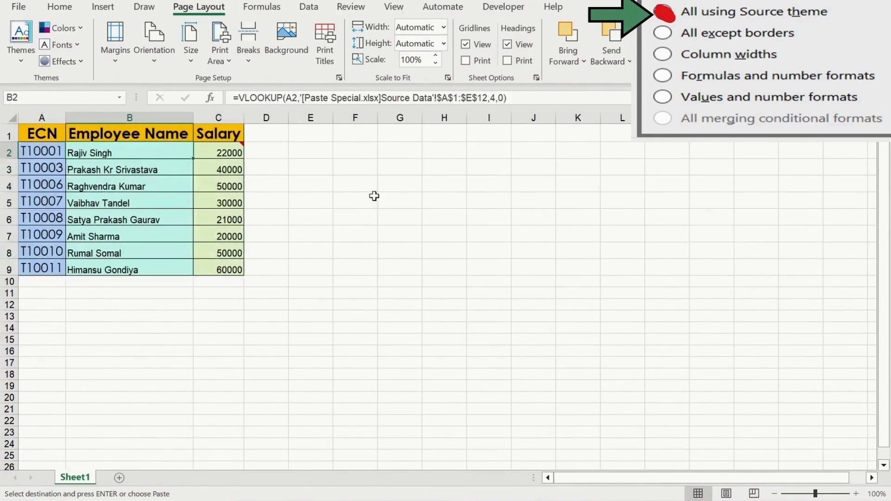
pyautogui.hotkey('alt', 'Tab')
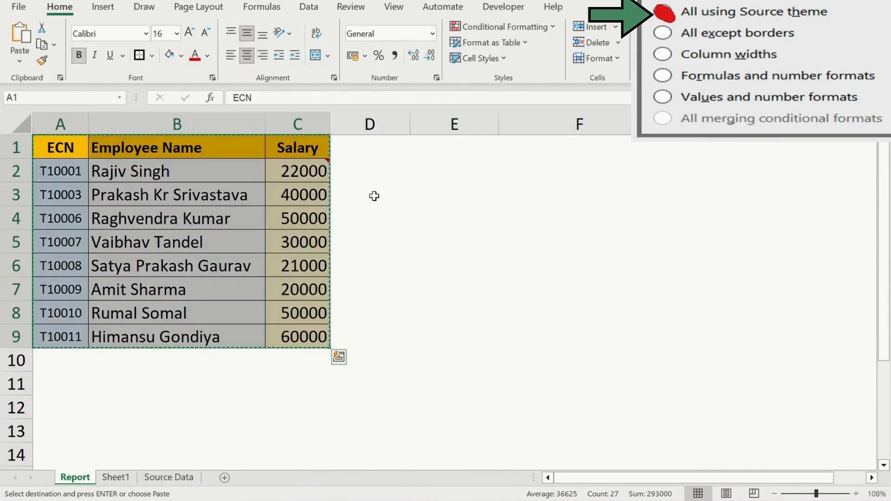
pyautogui.click(163, 155)
pyautogui.hotkey('alt', 'Tab')
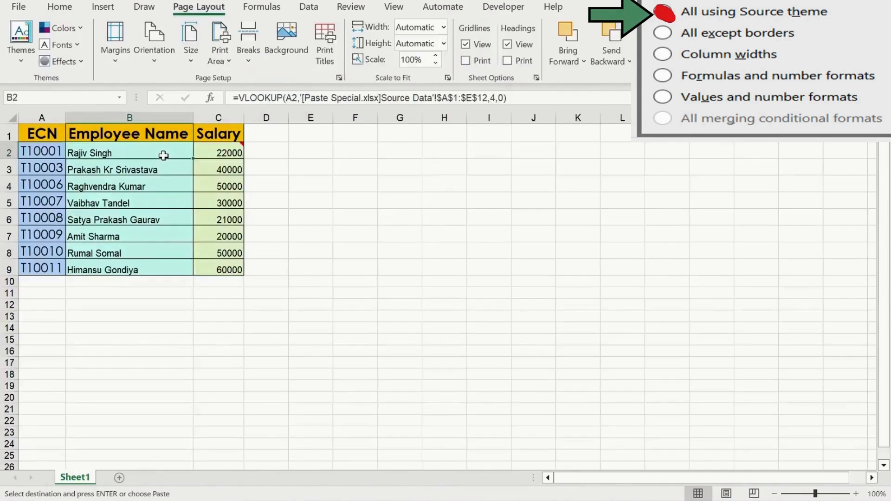
# Undo the column autofit and the normal paste in the second workbook
pyautogui.hotkey('ctrl', 'z')
pyautogui.hotkey('ctrl', 'z')
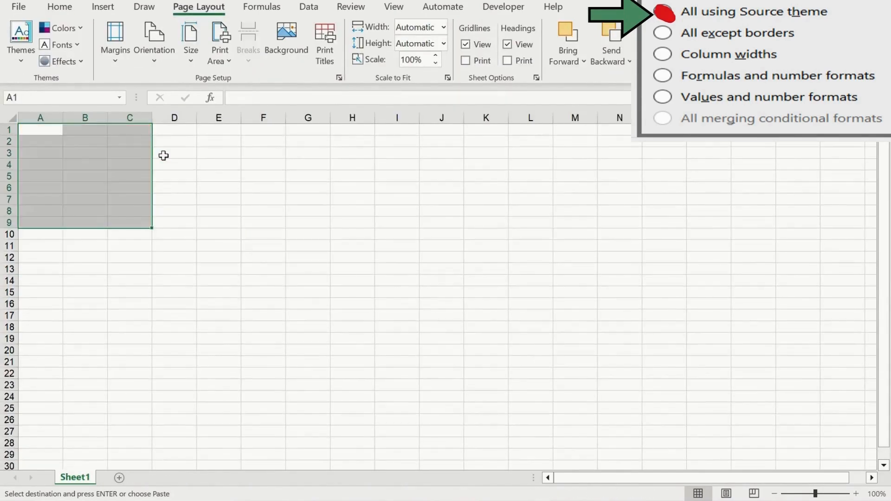
pyautogui.hotkey('ctrl', 'z')
# Paste the copied employee table at A1 of the blank workbook with the All using Source theme option
pyautogui.press('alt')
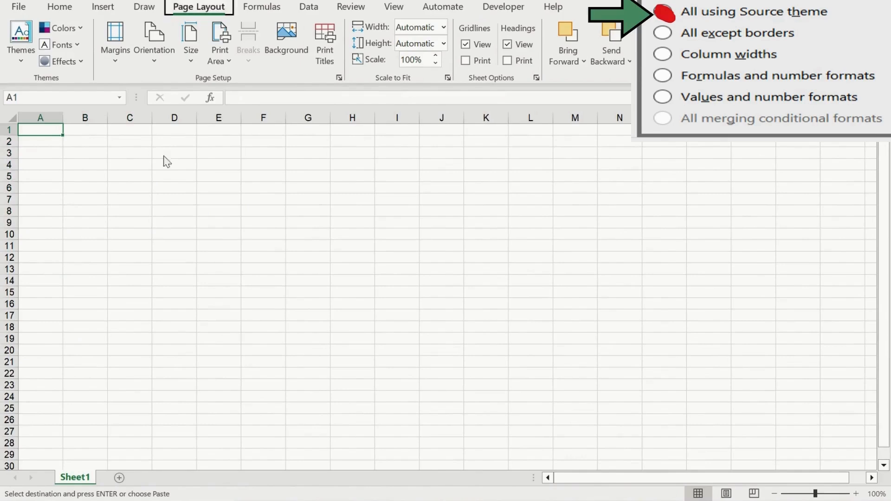
pyautogui.press('e')
pyautogui.press('s')
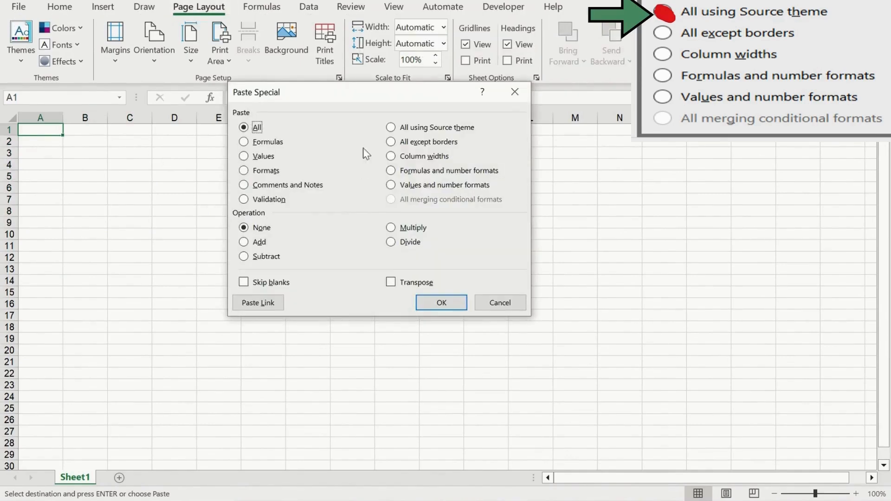
pyautogui.click(390, 128)
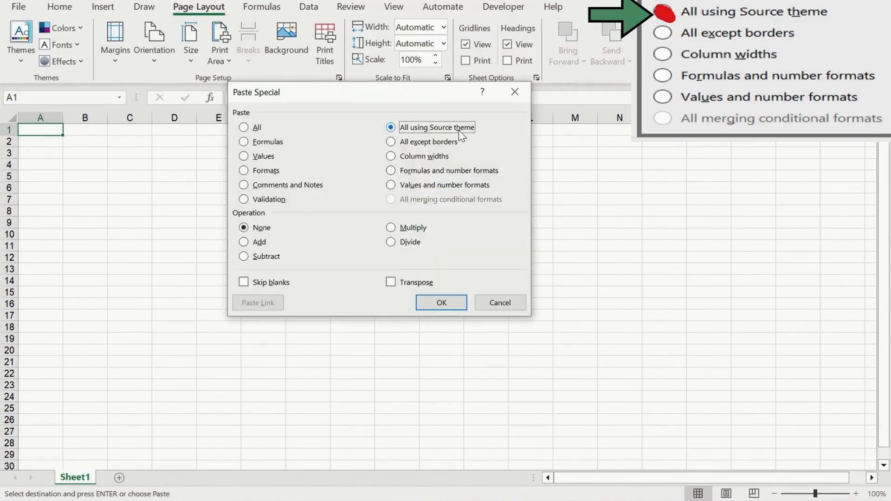
pyautogui.click(441, 302)
# Autofit the pasted table's column widths and compare its fonts and colours with the original table in the source workbook
pyautogui.press('alt')
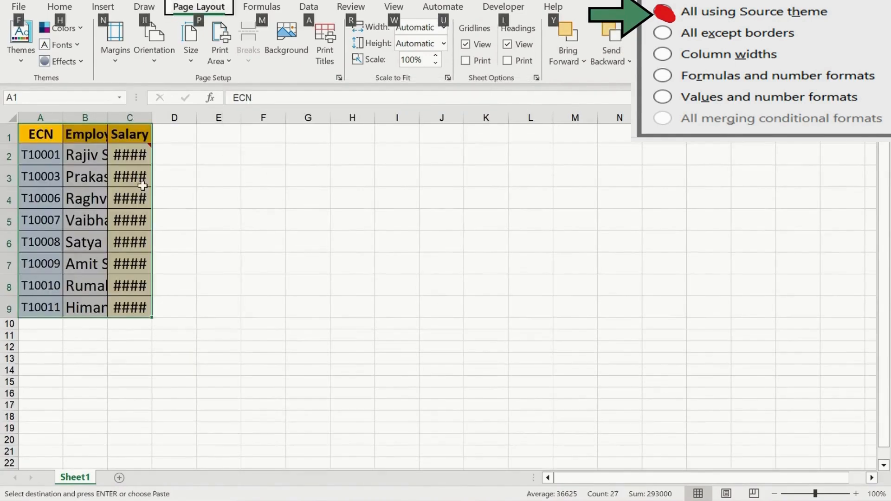
pyautogui.press('o')
pyautogui.press('c')
pyautogui.press('a')
pyautogui.hotkey('alt', 'Tab')
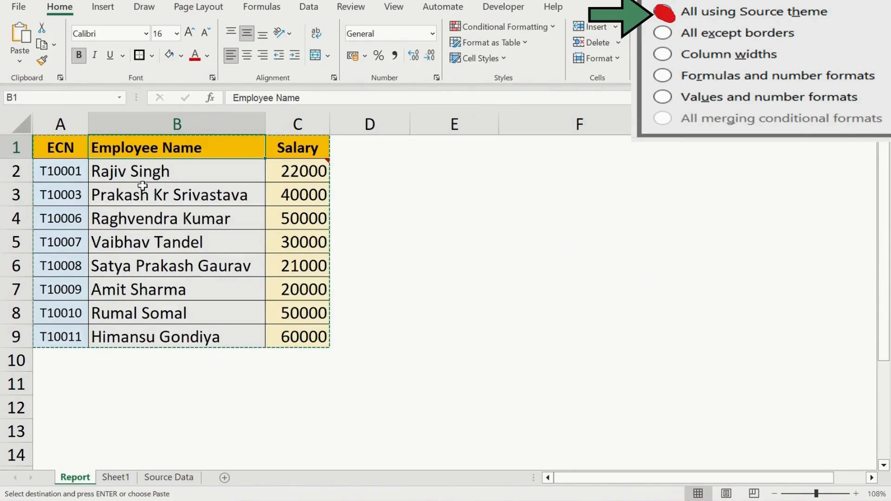
pyautogui.hotkey('alt', 'Tab')
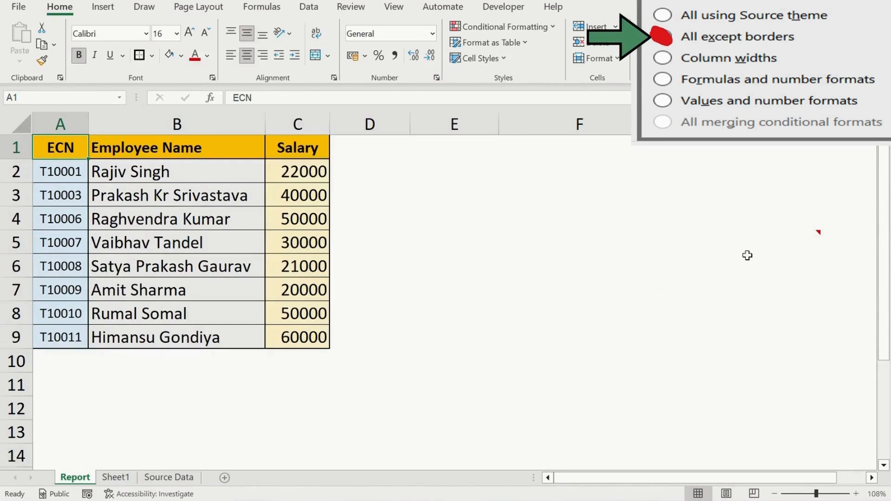
# Copy the employee table A1:C9 on the Report sheet
pyautogui.hotkey('ctrl', 'shift', 'Right')
pyautogui.hotkey('ctrl', 'shift', 'Down')
pyautogui.hotkey('ctrl', 'c')
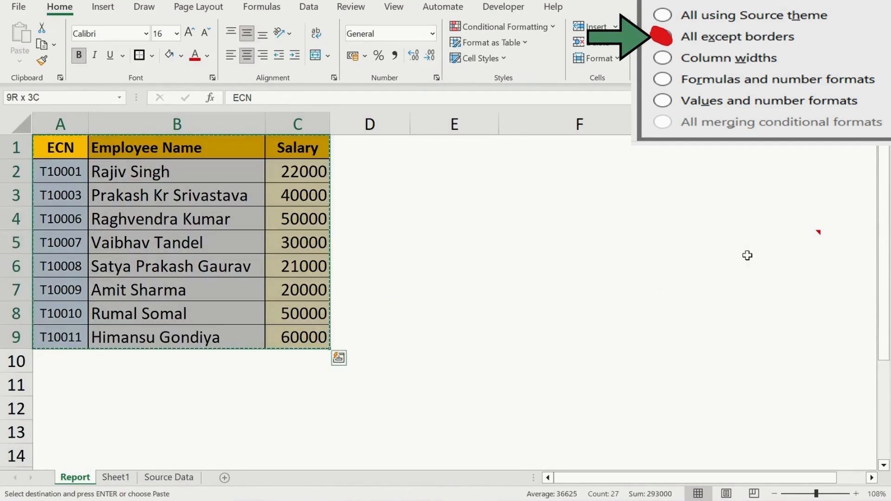
# Paste the copied employee table normally at cell E4 of the Report sheet
pyautogui.press('Right')
pyautogui.press('Right')
pyautogui.press('Right')
pyautogui.press('Right')
pyautogui.press('Down')
pyautogui.press('Down')
pyautogui.press('Down')
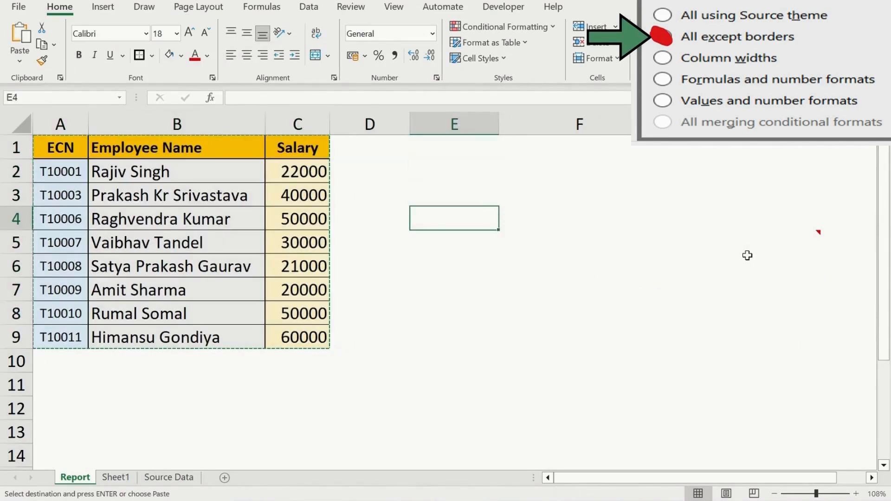
pyautogui.hotkey('ctrl', 'v')
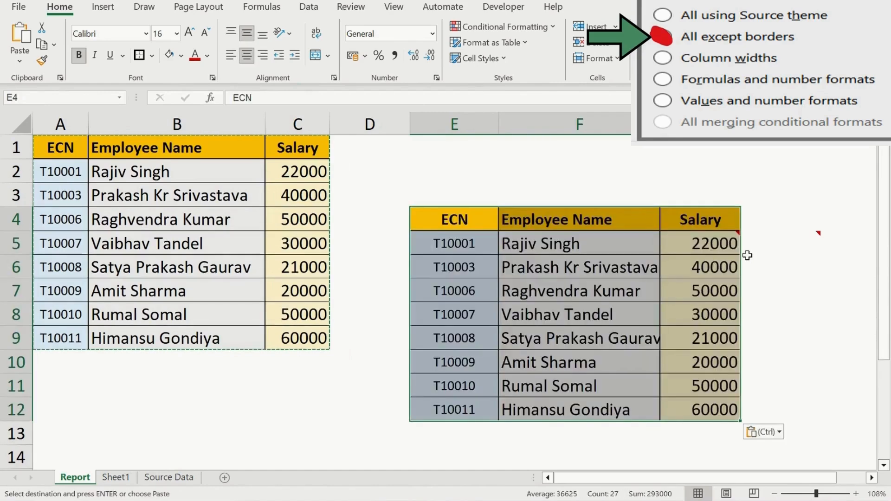
# Check the borders of the table pasted at E4 and undo that normal paste
pyautogui.press('Right')
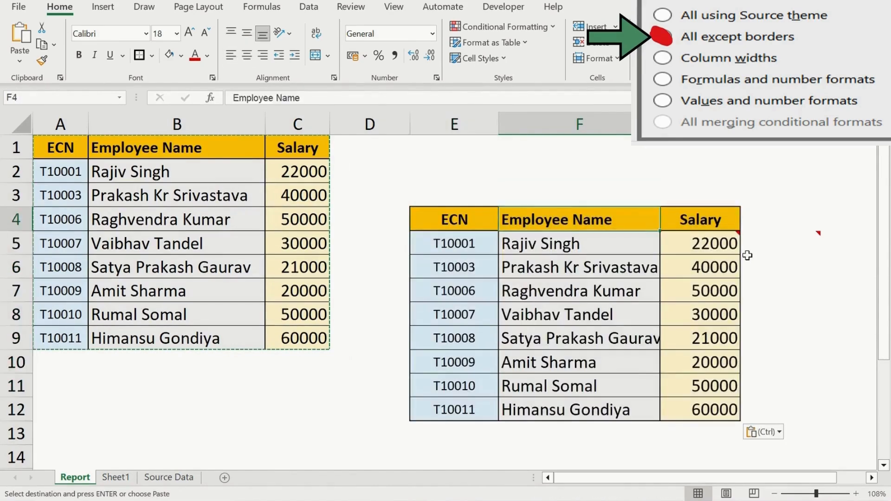
pyautogui.press('Down')
pyautogui.press('Left')
pyautogui.press('Up')
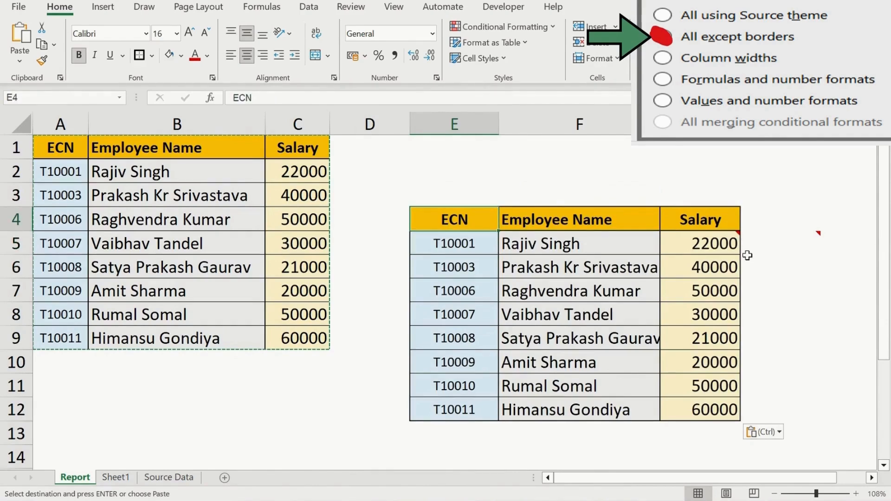
pyautogui.hotkey('ctrl', 'z')
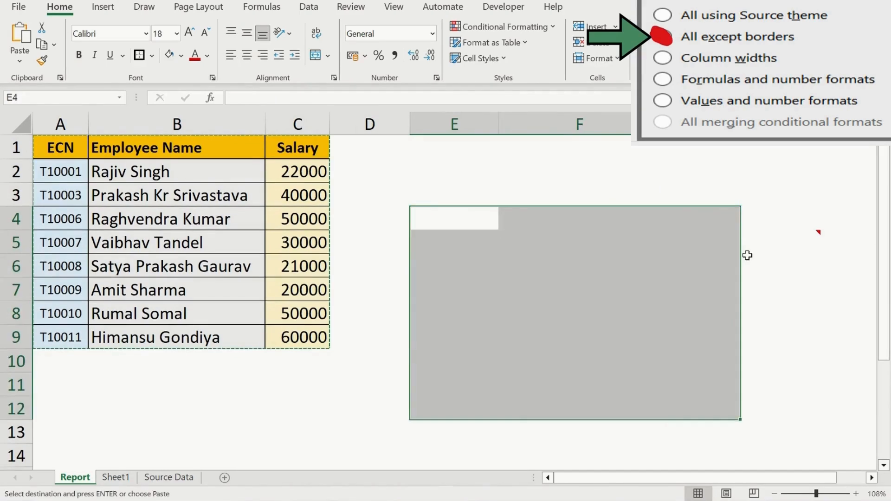
# Paste the copied table at E4 with the All except borders option and check the borders of the pasted cells
pyautogui.press('Up')
pyautogui.press('Down')
pyautogui.hotkey('alt', 'e')
pyautogui.press('s')
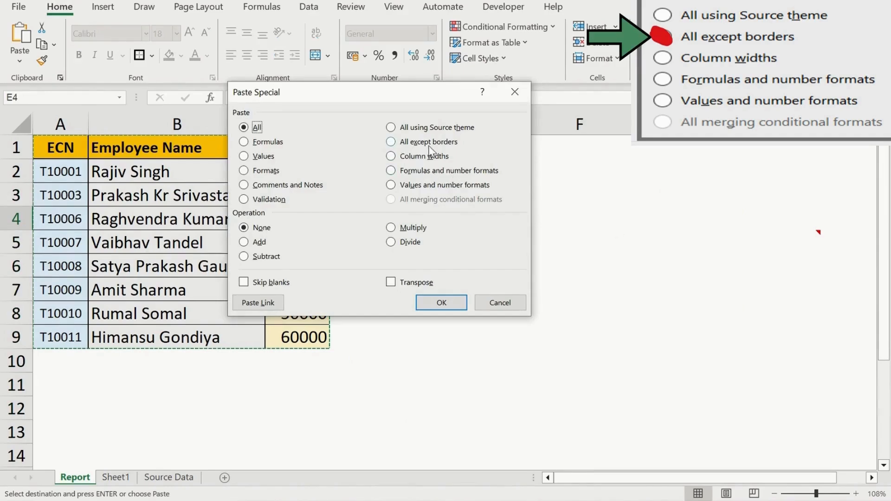
pyautogui.click(392, 146)
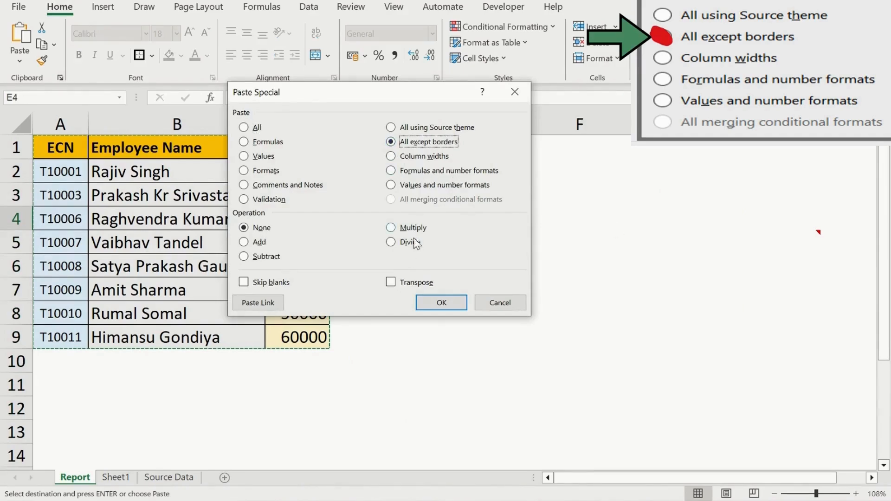
pyautogui.click(441, 302)
pyautogui.click(491, 252)
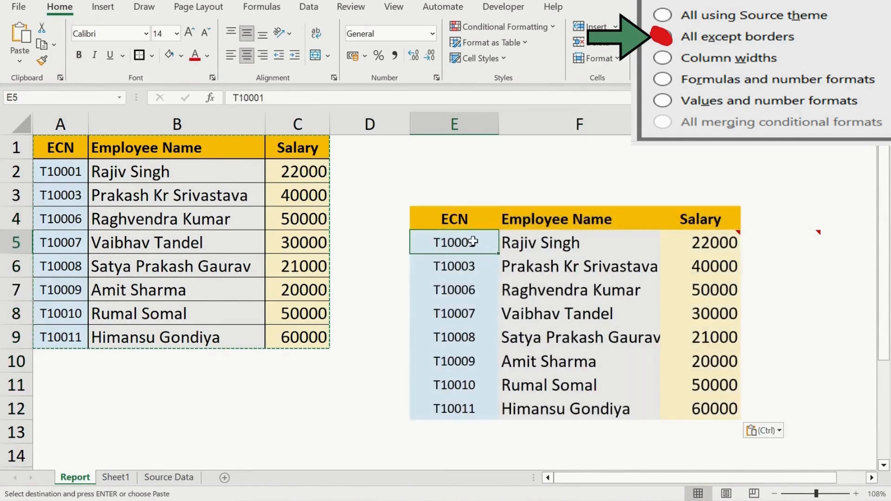
pyautogui.click(454, 224)
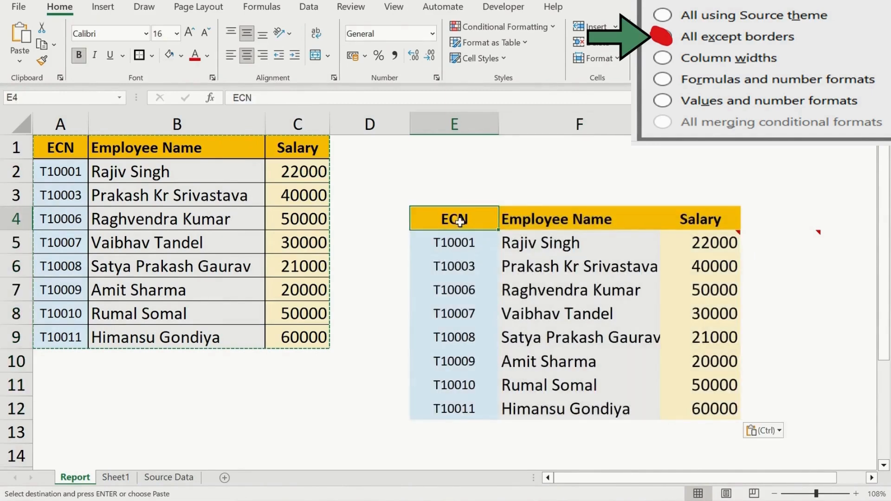
pyautogui.click(534, 222)
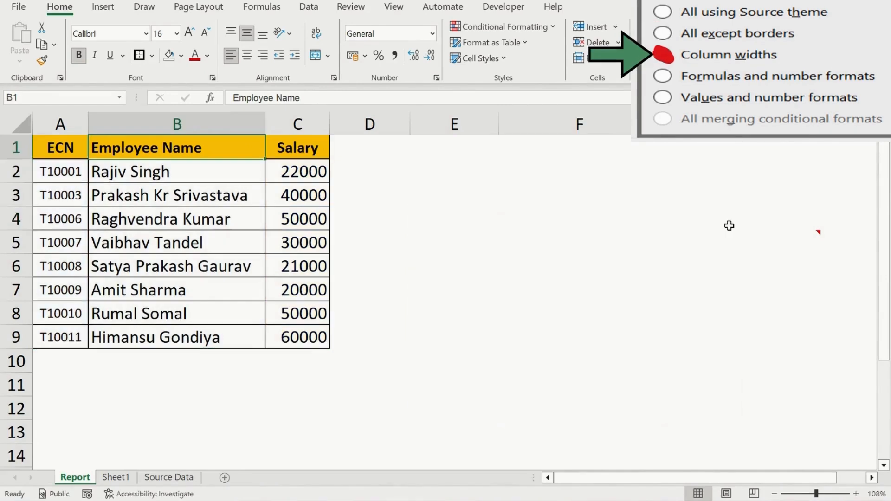
# Copy cells B1:B6 of the Employee Name column on the Report sheet
pyautogui.hotkey('shift', 'Down')
pyautogui.hotkey('shift', 'Down')
pyautogui.hotkey('shift', 'Down')
pyautogui.hotkey('shift', 'Down')
pyautogui.hotkey('shift', 'Down')
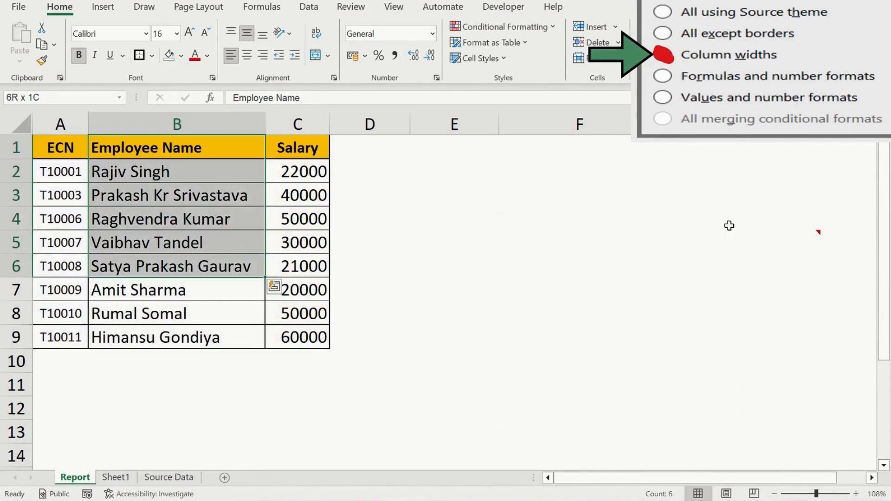
pyautogui.hotkey('ctrl', 'c')
# Paste the copied Employee Name cells normally at cell E5
pyautogui.press('Right')
pyautogui.press('Right')
pyautogui.press('Right')
pyautogui.press('Down')
pyautogui.press('Down')
pyautogui.press('Down')
pyautogui.press('Down')
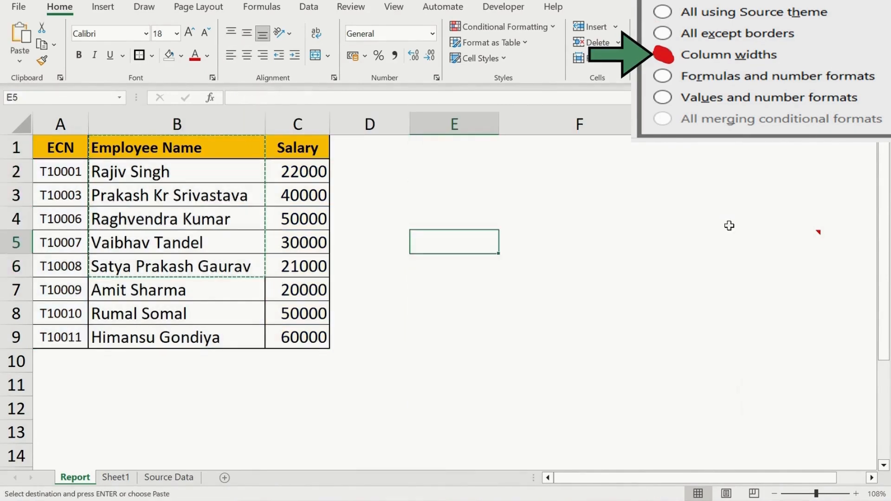
pyautogui.hotkey('ctrl', 'v')
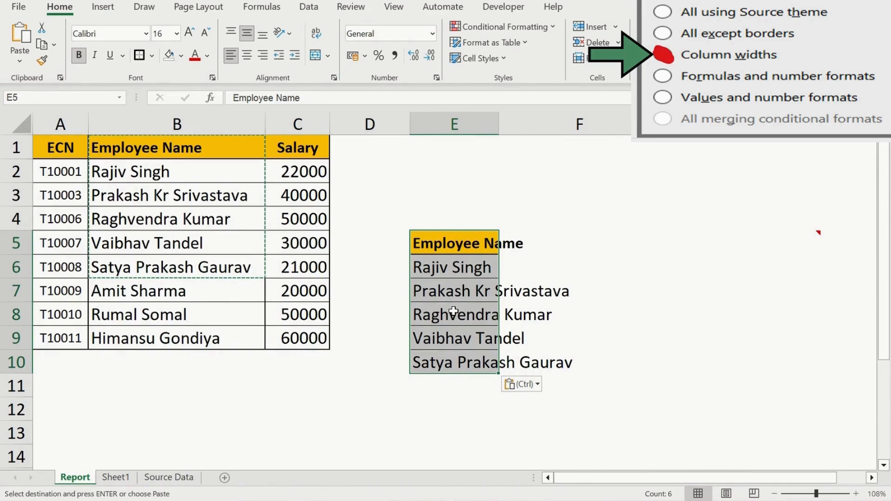
# Apply the source column's width to the pasted range E5:E10 with the Column widths option of Paste Special
pyautogui.hotkey('alt', 'e')
pyautogui.press('s')
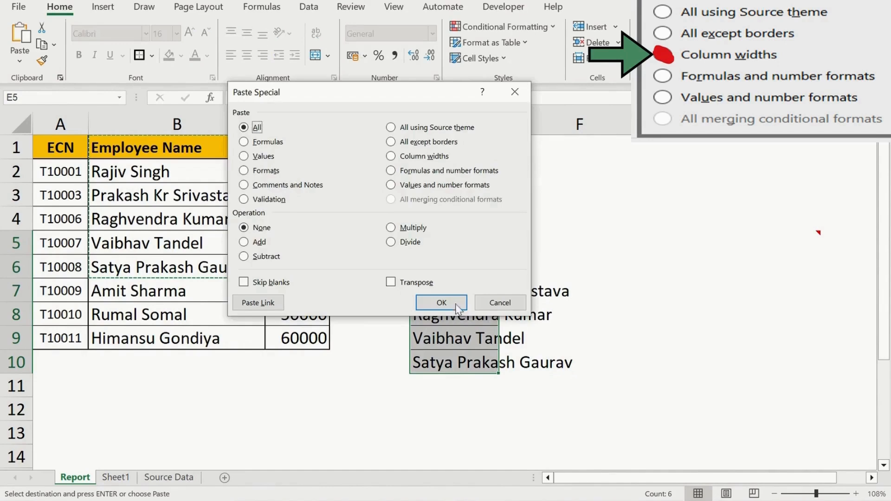
pyautogui.click(391, 159)
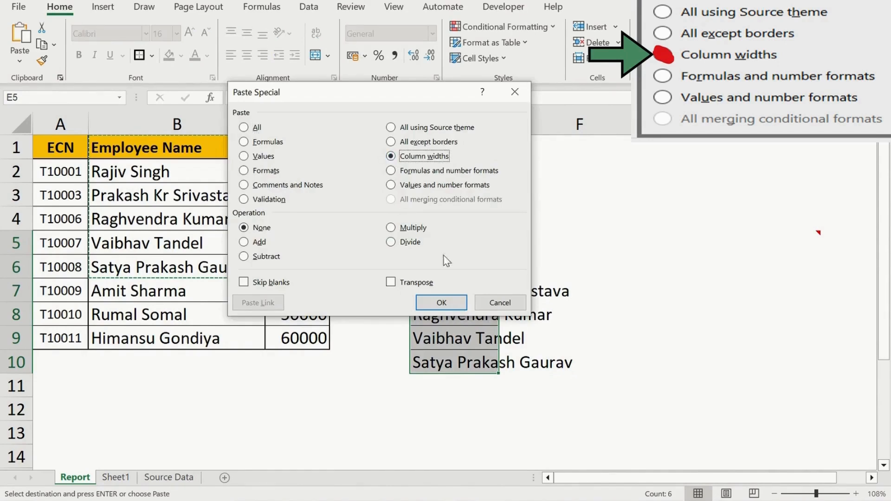
pyautogui.click(441, 301)
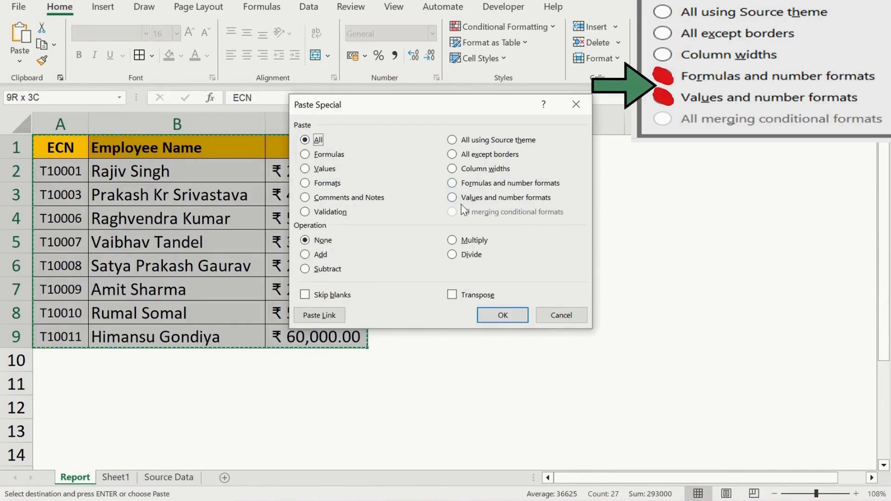
# Cancel Paste Special and examine the formula in B2 and the number format of the salaries in C2:C9
pyautogui.click(570, 316)
pyautogui.press('Left')
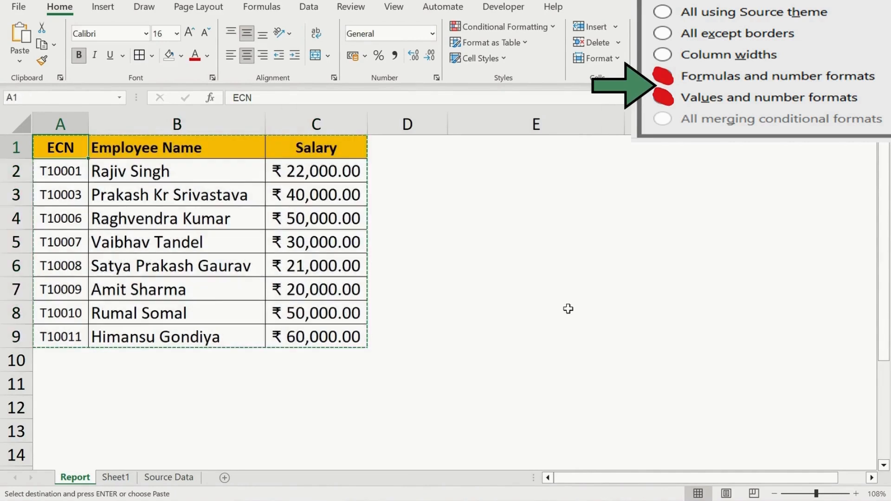
pyautogui.press('Down')
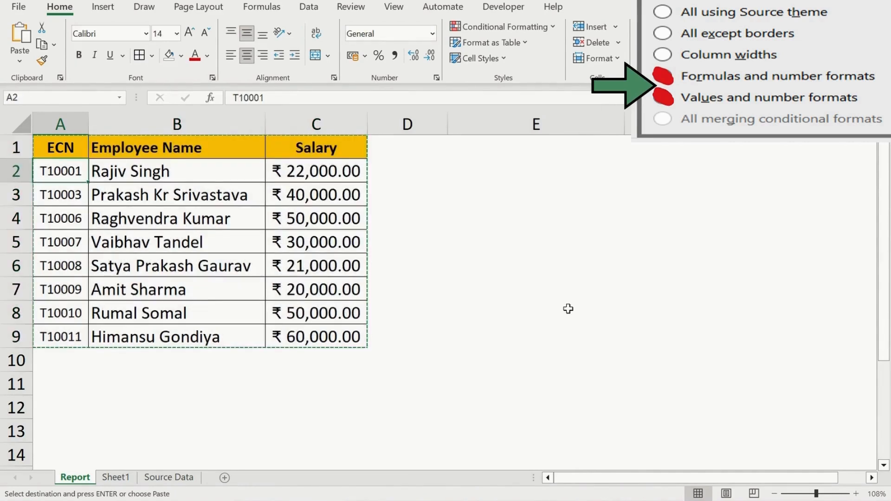
pyautogui.press('Right')
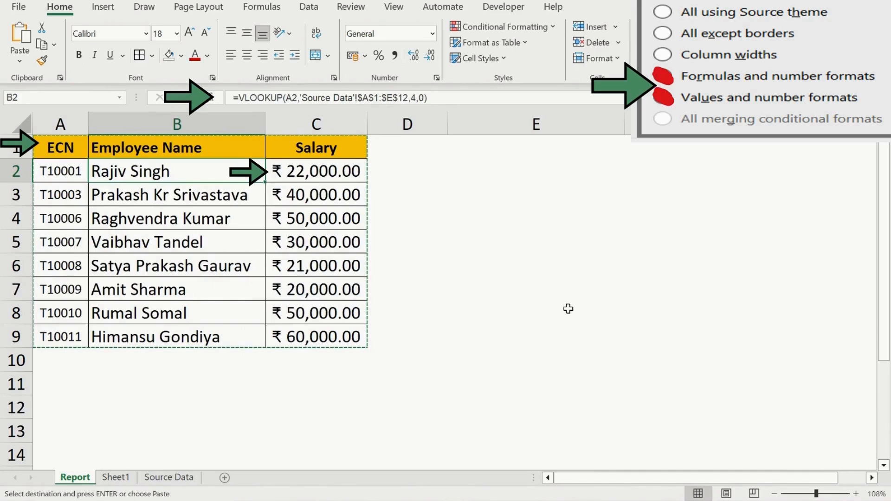
pyautogui.press('Right')
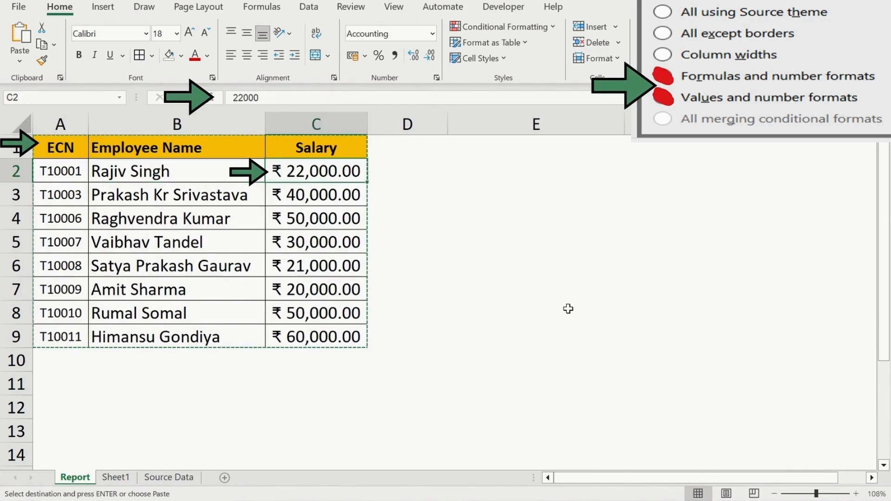
pyautogui.hotkey('ctrl', 'shift', 'Down')
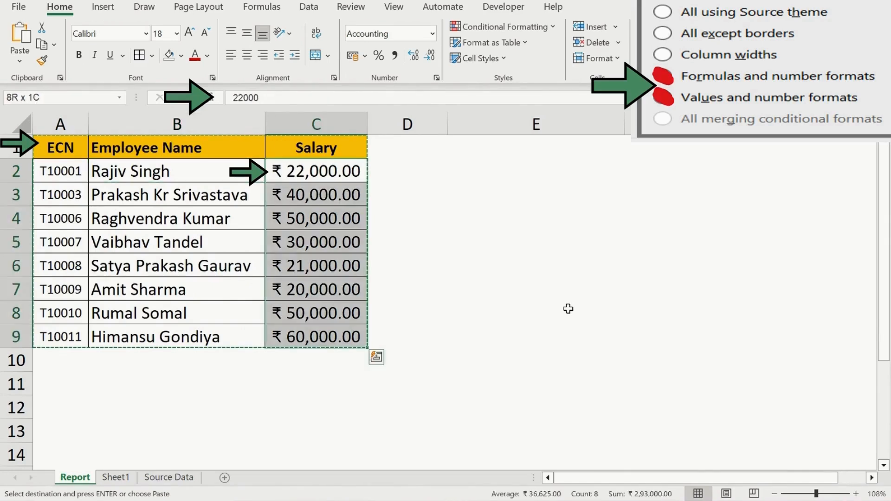
pyautogui.press('Up')
pyautogui.press('Down')
pyautogui.hotkey('ctrl', 'Home')
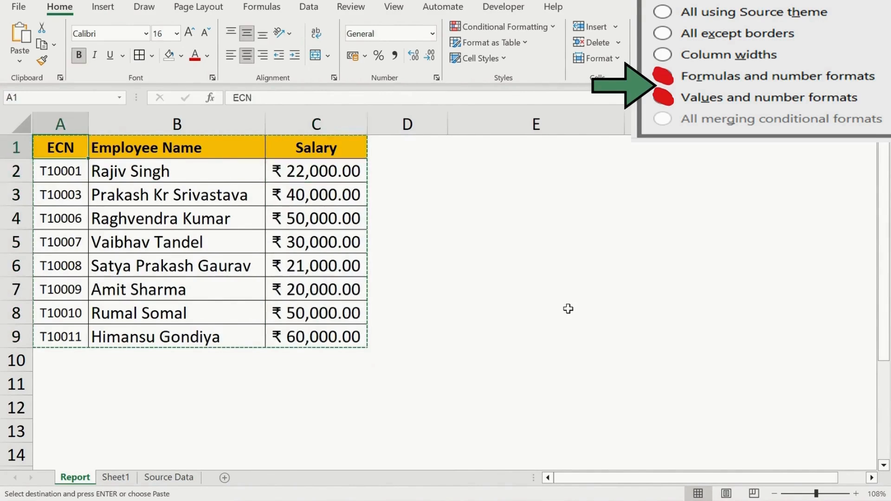
# Paste the copied table A1:C9 at A1 of Sheet1 with the Values option and check the content of cell B2
pyautogui.hotkey('ctrl', 'shift', 'Right')
pyautogui.hotkey('ctrl', 'shift', 'Down')
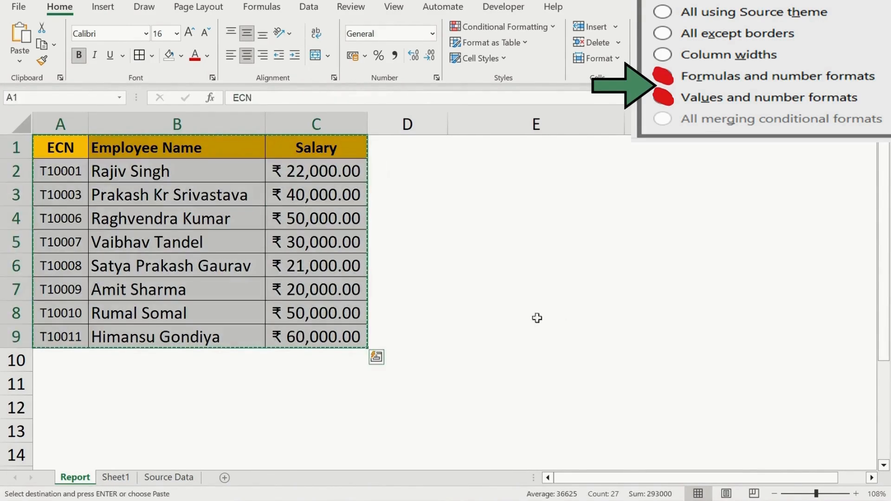
pyautogui.click(115, 477)
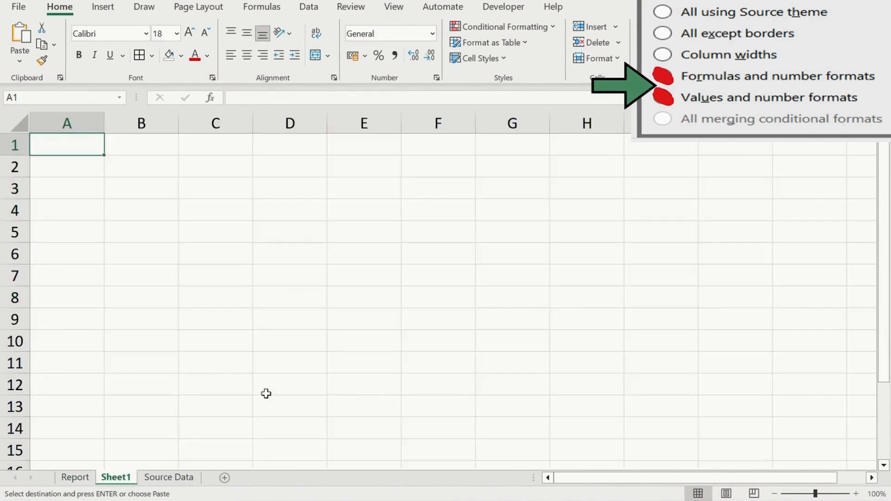
pyautogui.hotkey('ctrl', 'alt', 'v')
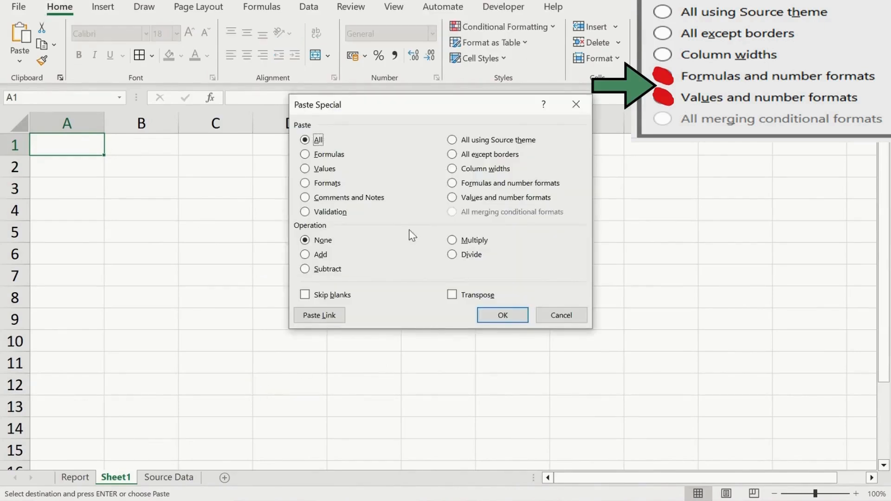
pyautogui.click(307, 170)
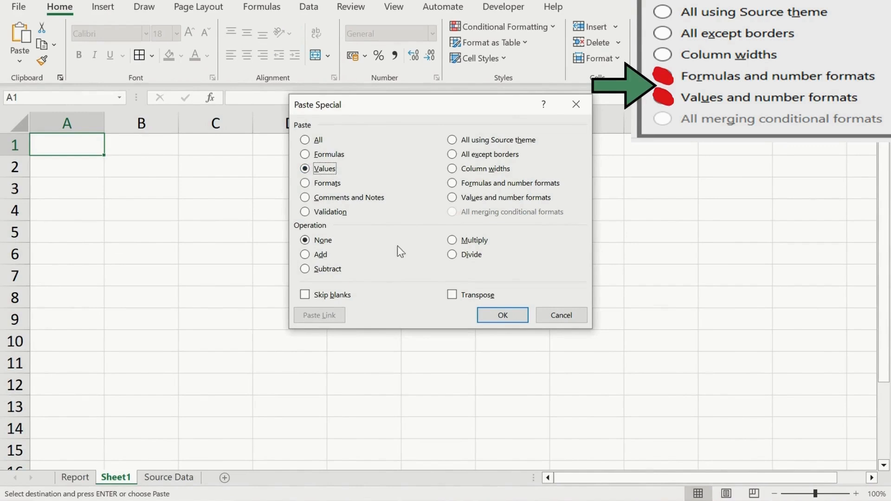
pyautogui.click(503, 316)
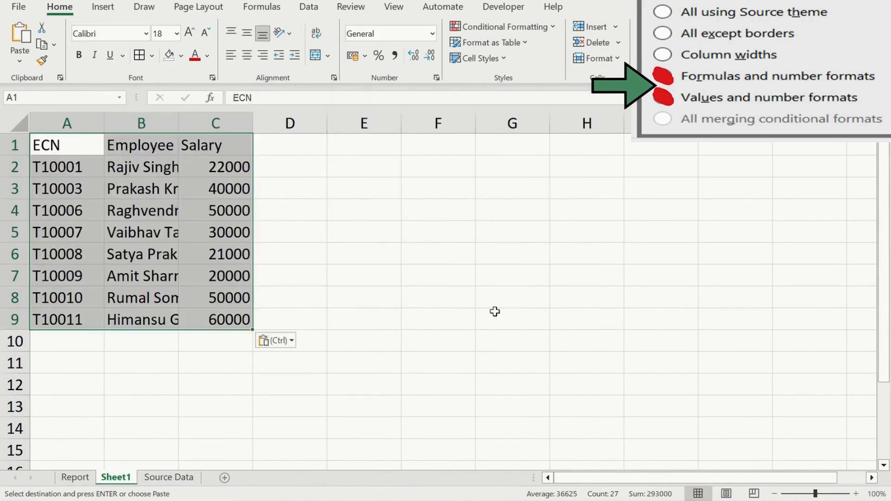
pyautogui.click(135, 172)
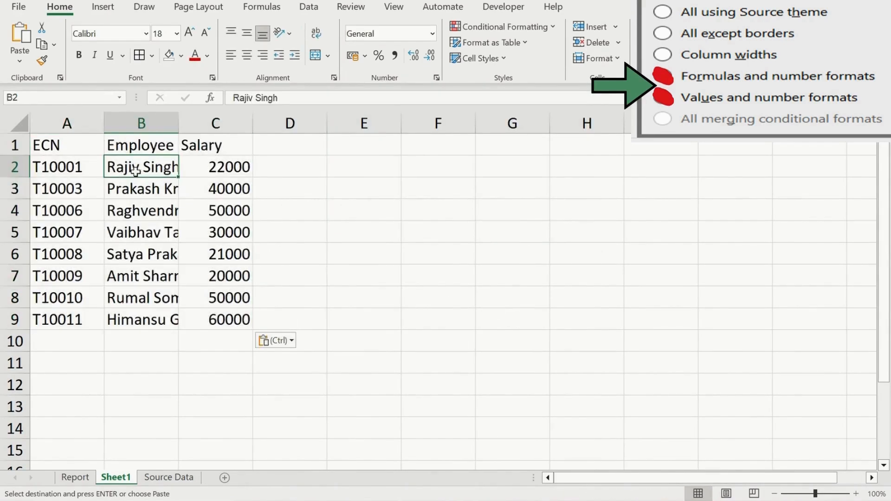
# Check the contents of cell B3 and the salary cells C1 and C2 in the pasted table
pyautogui.click(136, 193)
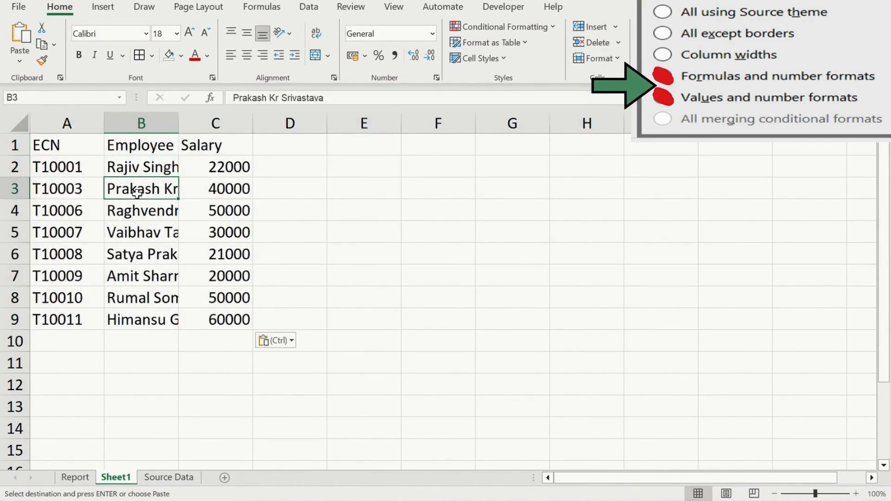
pyautogui.click(204, 151)
pyautogui.click(215, 173)
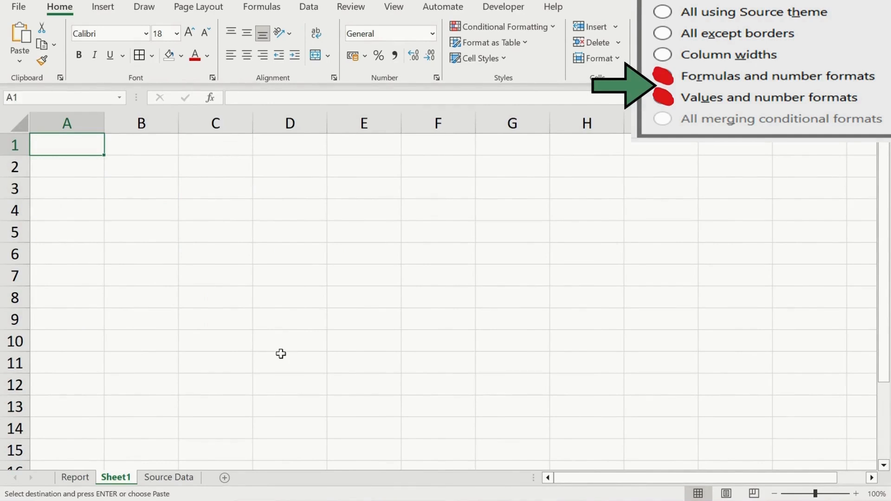
# Paste the copied table at A1 with the Values and number formats option of Paste Special and autofit columns B and C
pyautogui.press('alt')
pyautogui.press('e')
pyautogui.press('s')
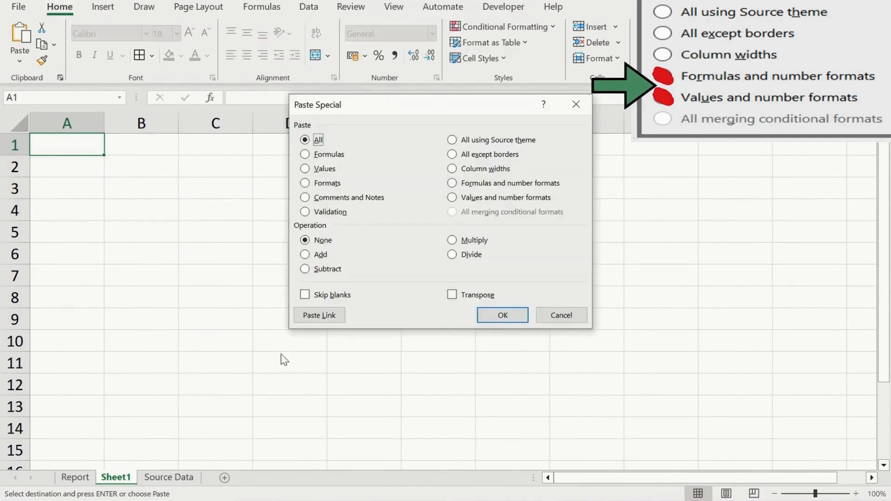
pyautogui.click(451, 199)
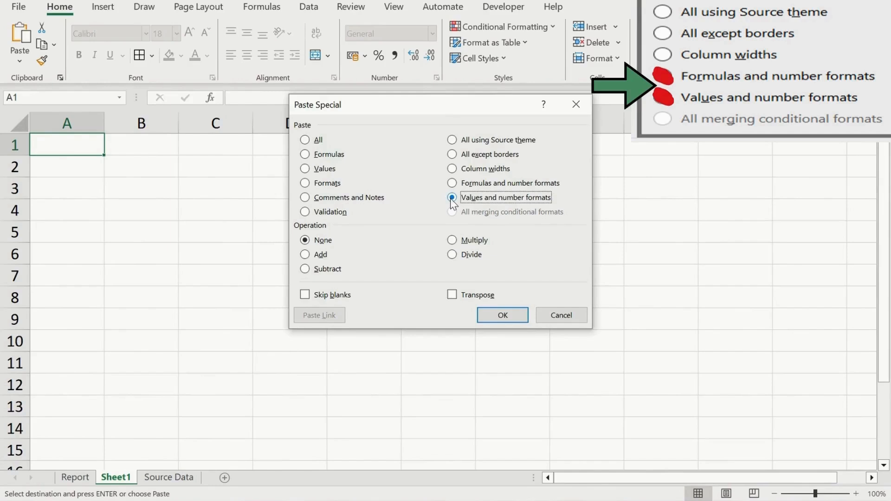
pyautogui.click(499, 314)
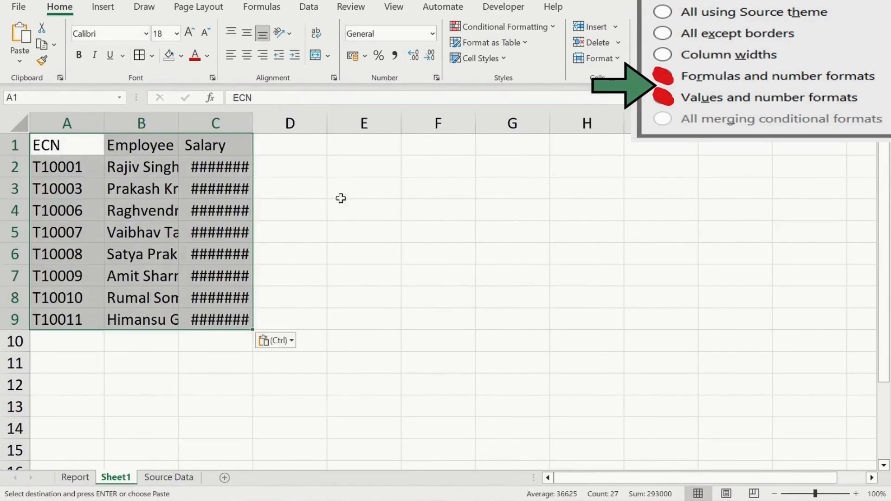
pyautogui.doubleClick(252, 124)
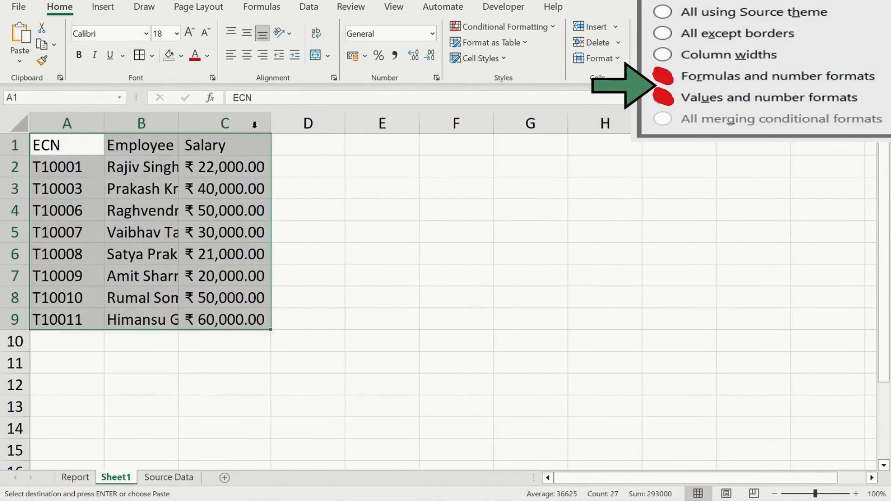
pyautogui.doubleClick(178, 124)
pyautogui.click(177, 124)
# Check the number format of C2 and whether B2 and B3 hold values or formulas
pyautogui.click(288, 168)
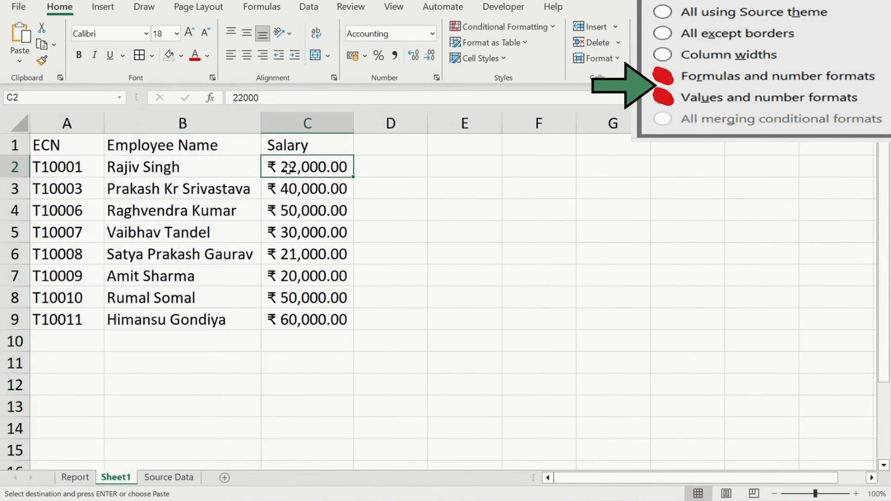
pyautogui.click(160, 166)
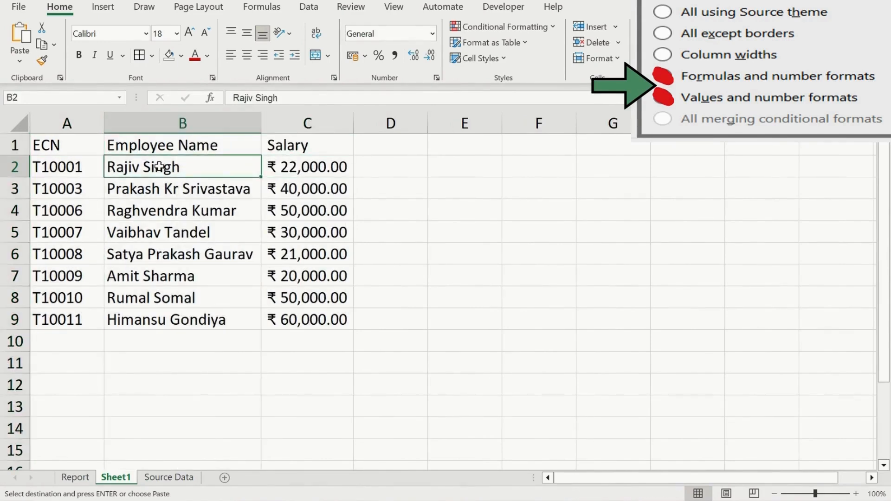
pyautogui.click(148, 194)
pyautogui.click(150, 173)
pyautogui.click(157, 195)
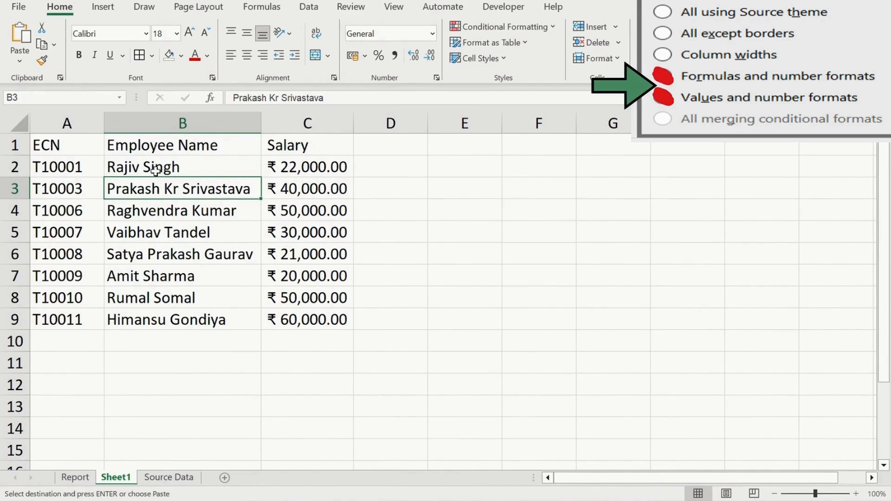
# Undo the column width changes and the Values and number formats paste
pyautogui.hotkey('ctrl', 'z')
pyautogui.hotkey('ctrl', 'z')
pyautogui.hotkey('ctrl', 'z')
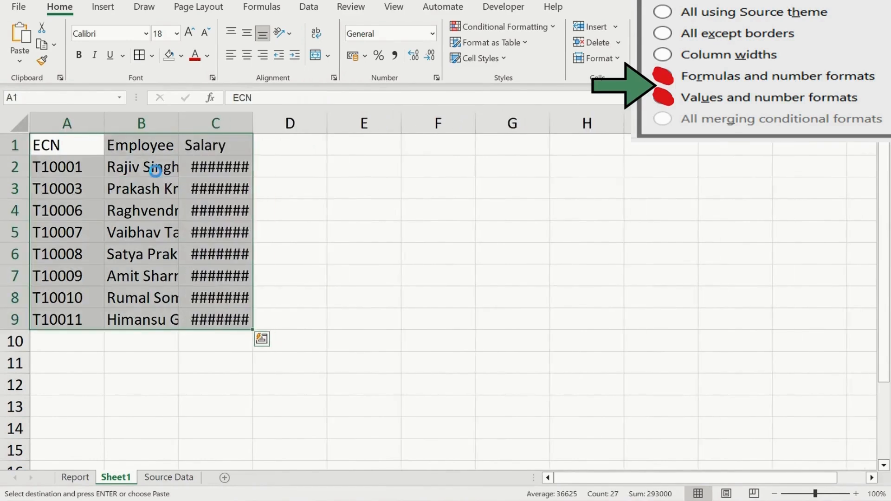
# Paste the copied table at A1 with the Formulas and number formats option, autofit columns B and C, and check the formula in B2
pyautogui.hotkey('alt', 'e')
pyautogui.press('s')
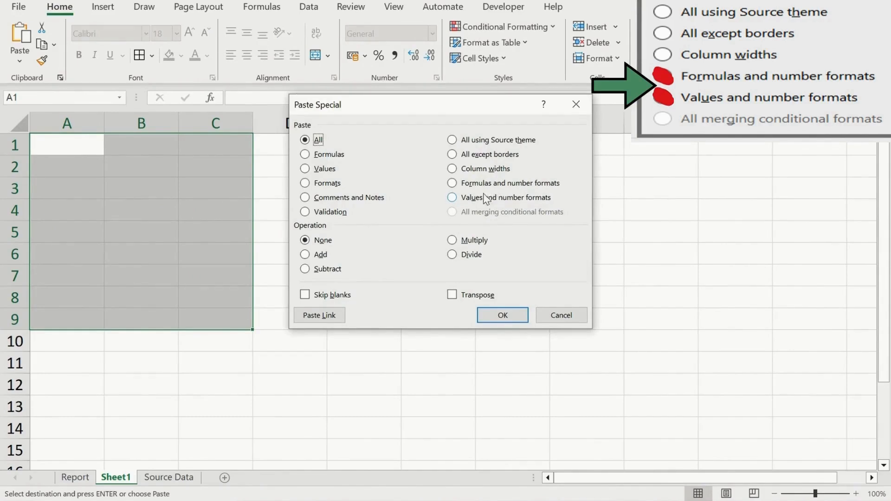
pyautogui.click(452, 183)
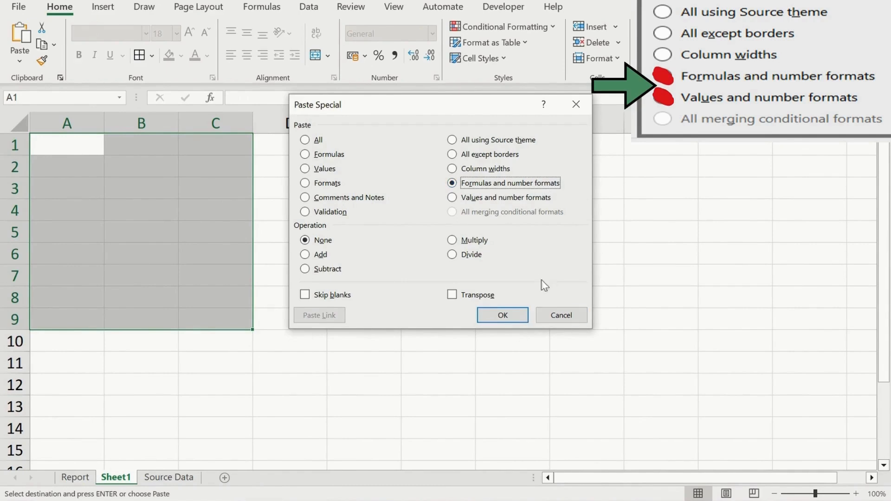
pyautogui.click(491, 314)
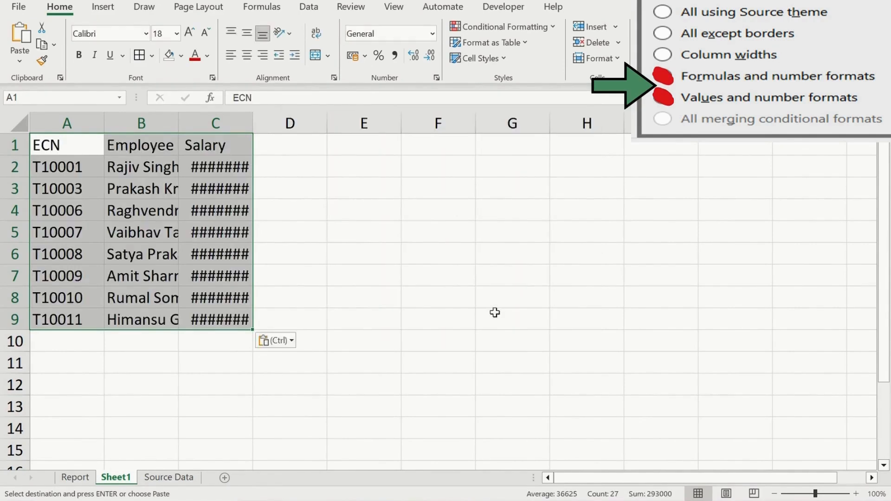
pyautogui.click(186, 124)
pyautogui.doubleClick(179, 123)
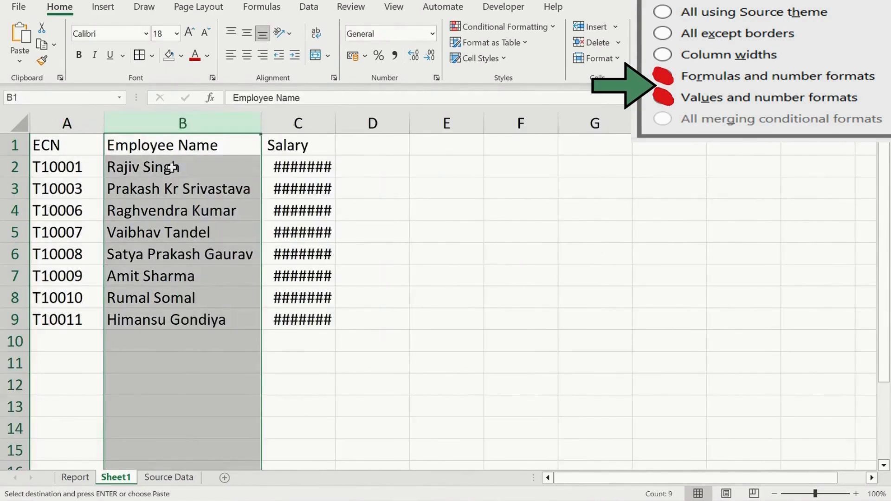
pyautogui.click(171, 173)
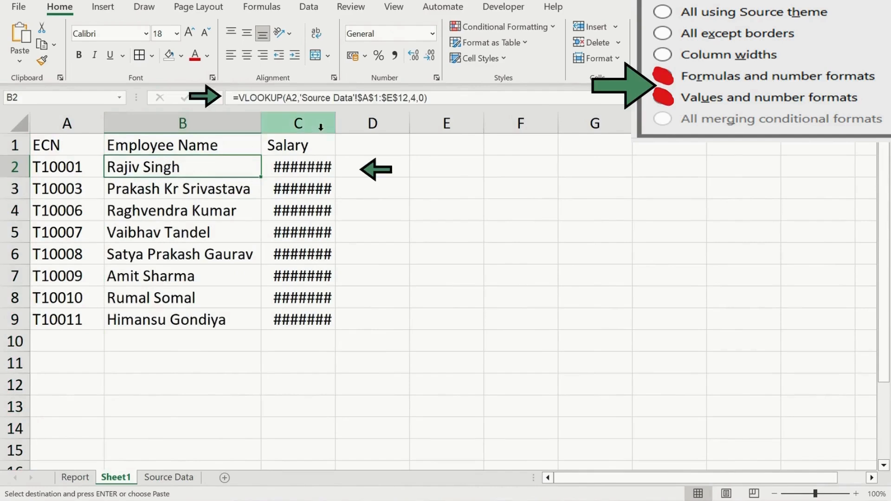
pyautogui.doubleClick(335, 132)
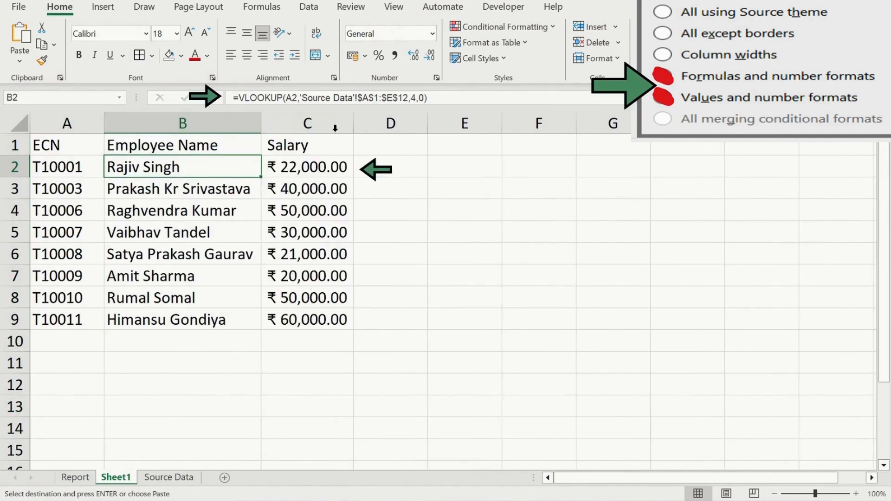
# Check the number format and contents of the pasted salaries in C2:C4
pyautogui.click(302, 171)
pyautogui.click(302, 212)
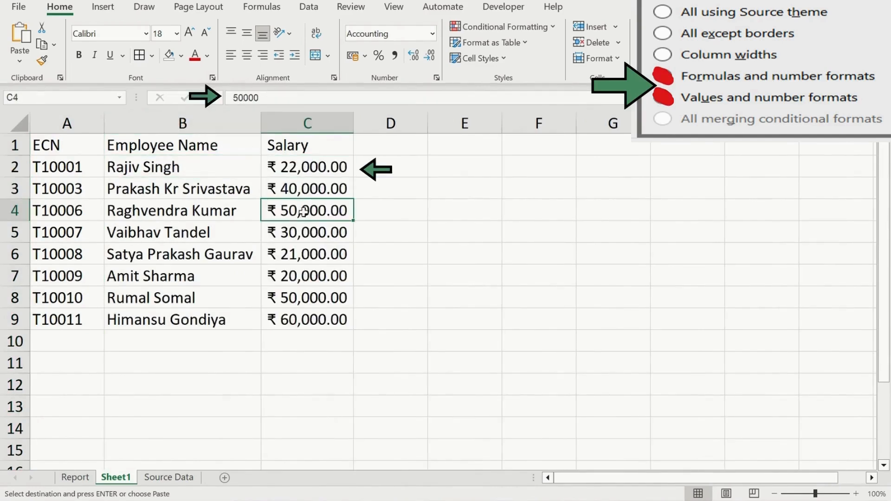
pyautogui.click(304, 184)
pyautogui.click(300, 168)
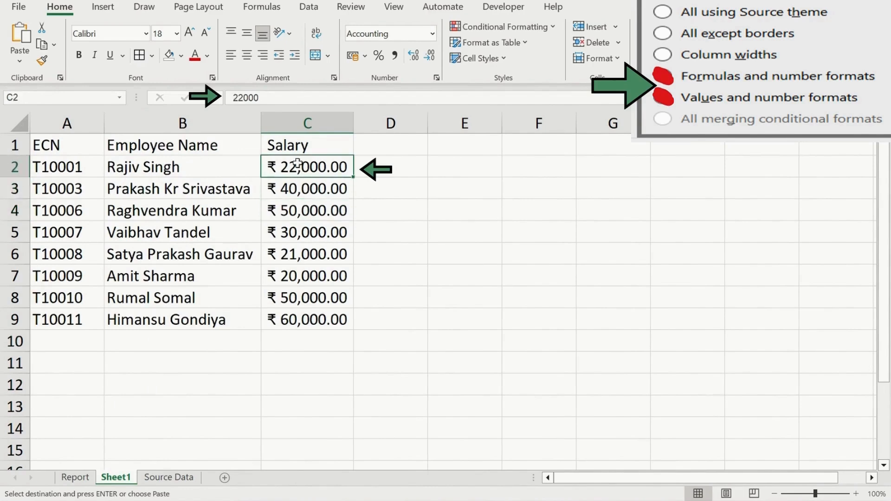
pyautogui.click(282, 193)
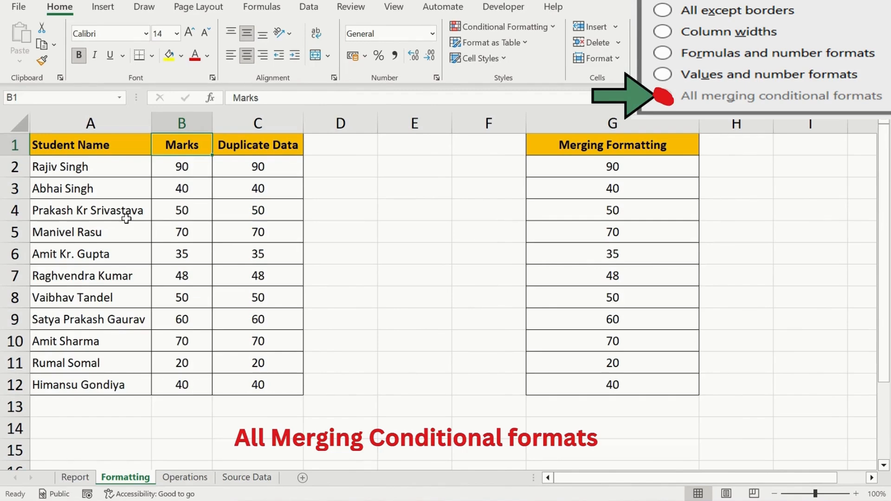
# Highlight the Marks in B2:B12 that are less than 55 with Light Red Fill with Dark Red Text
pyautogui.click(187, 170)
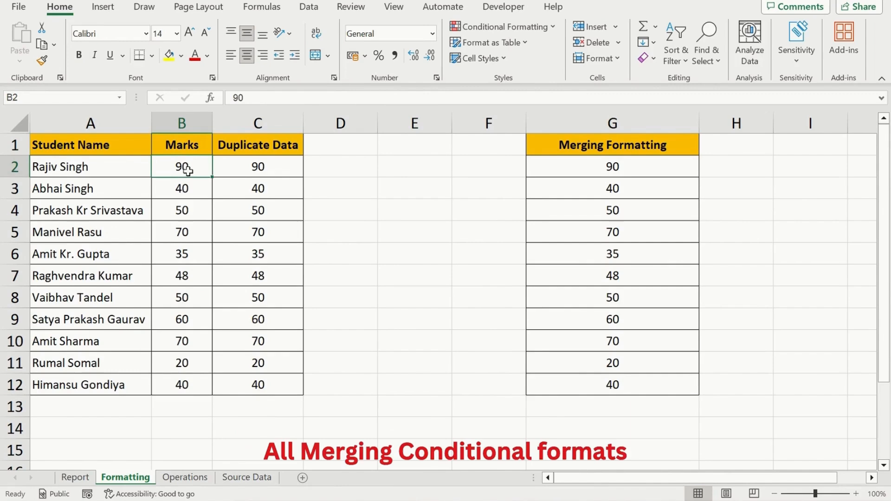
pyautogui.hotkey('ctrl', 'shift', 'Down')
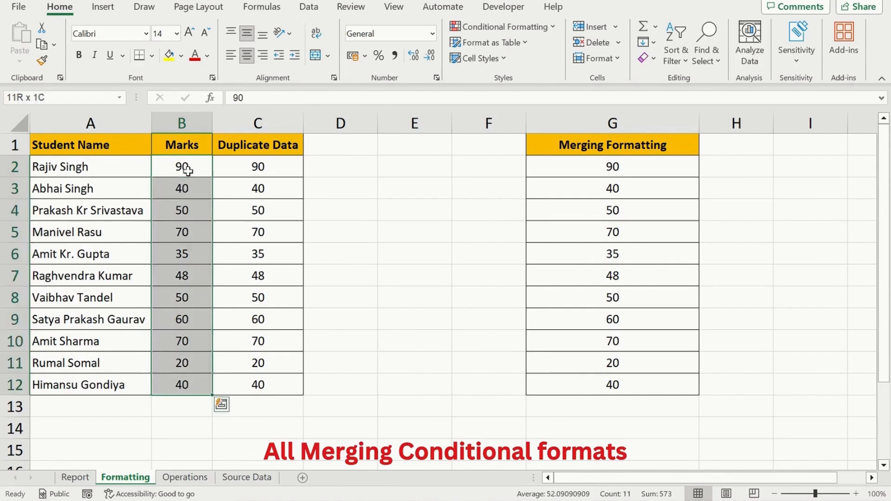
pyautogui.click(553, 30)
pyautogui.moveTo(535, 57)
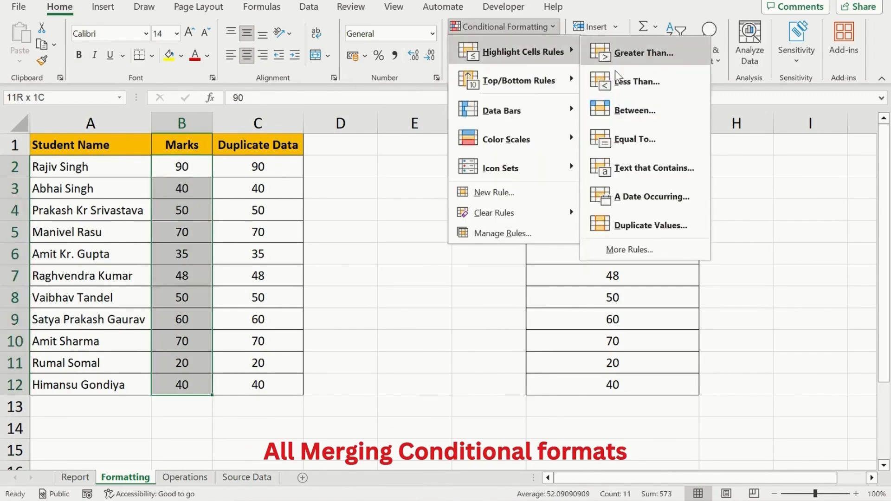
pyautogui.click(634, 83)
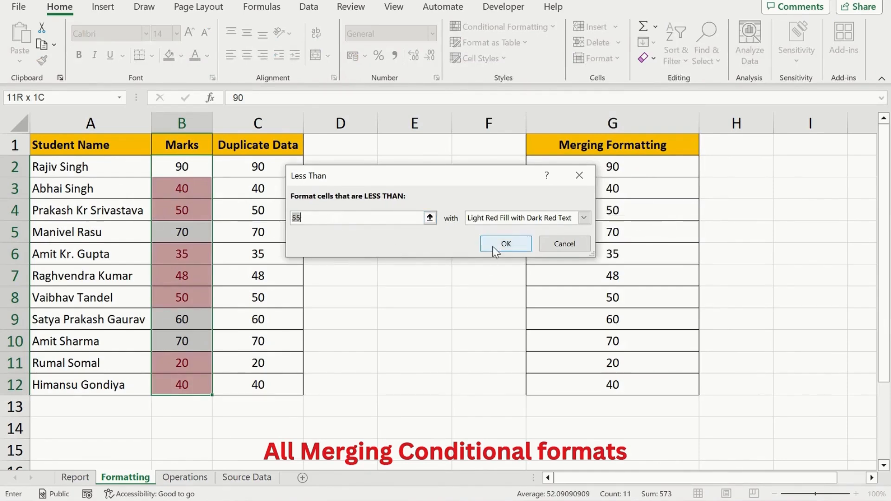
pyautogui.click(506, 244)
# Highlight duplicate values in the Duplicate Data cells C2:C12 with Light Red Fill with Dark Red Text
pyautogui.click(261, 170)
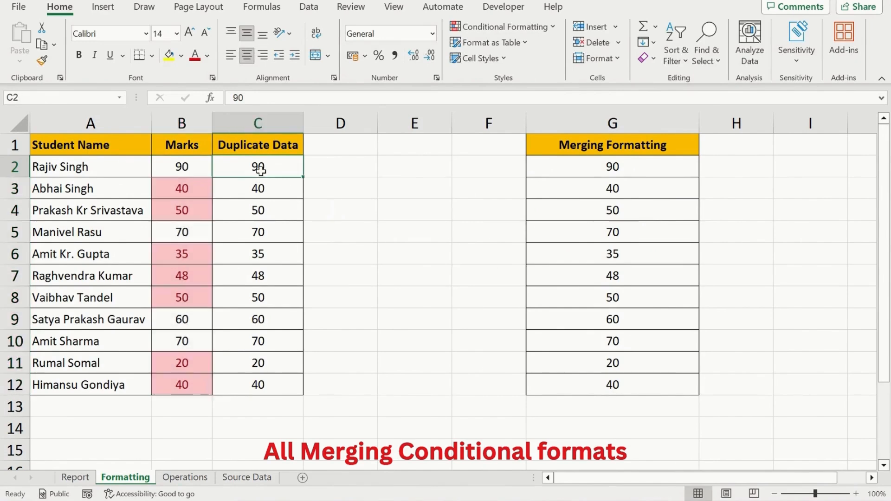
pyautogui.hotkey('ctrl', 'shift', 'Down')
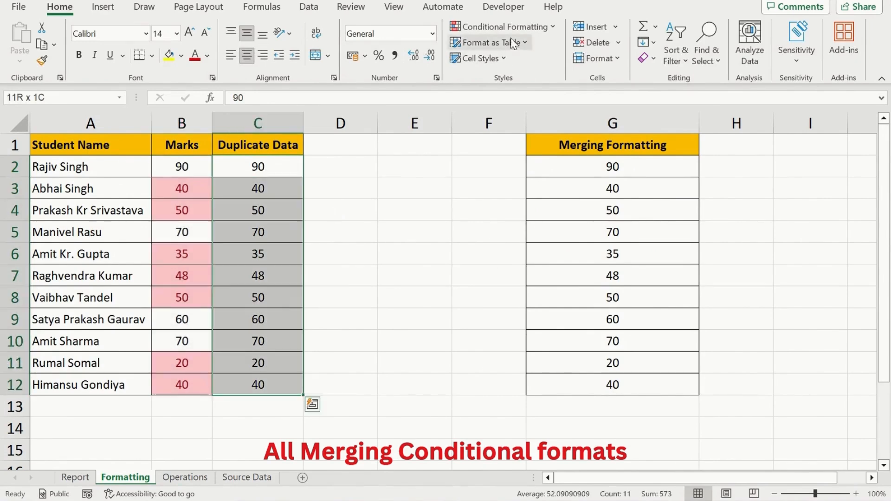
pyautogui.click(544, 27)
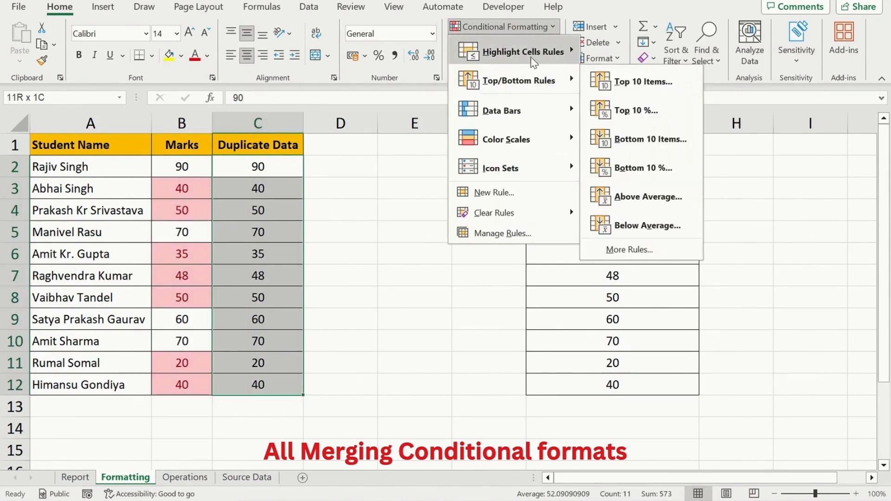
pyautogui.moveTo(523, 51)
pyautogui.click(639, 225)
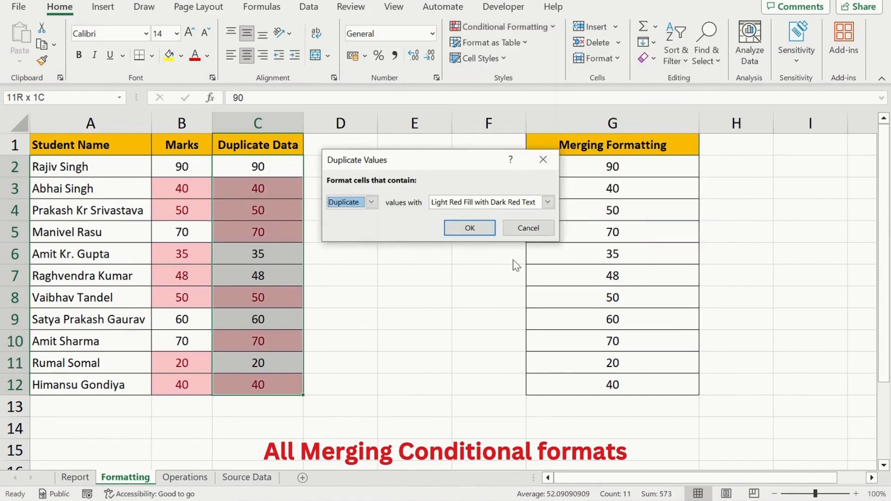
pyautogui.click(470, 230)
# Review the conditional formatting rules that apply to the Marks cells B2:B12 and close the rules manager
pyautogui.press('Left')
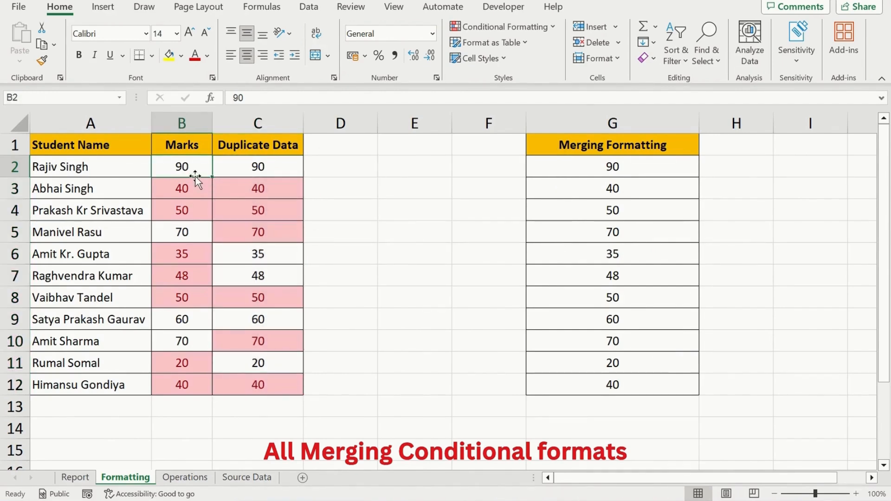
pyautogui.hotkey('ctrl', 'shift', 'Down')
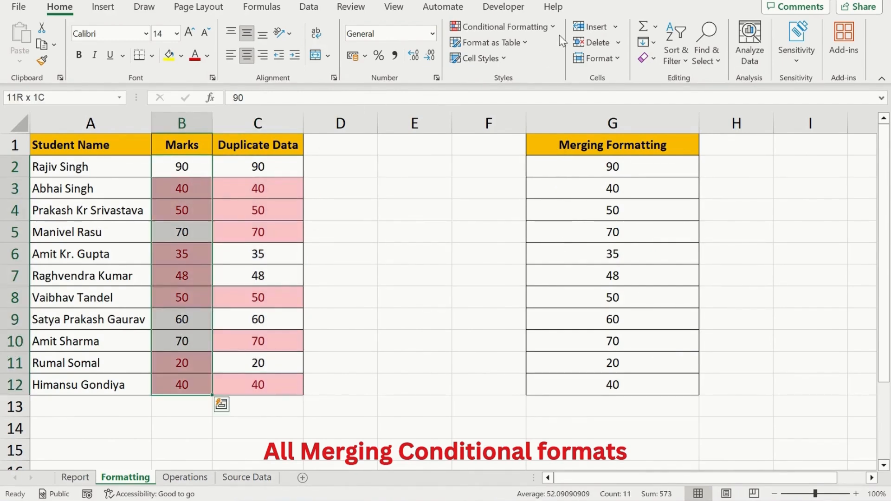
pyautogui.click(552, 26)
pyautogui.click(492, 231)
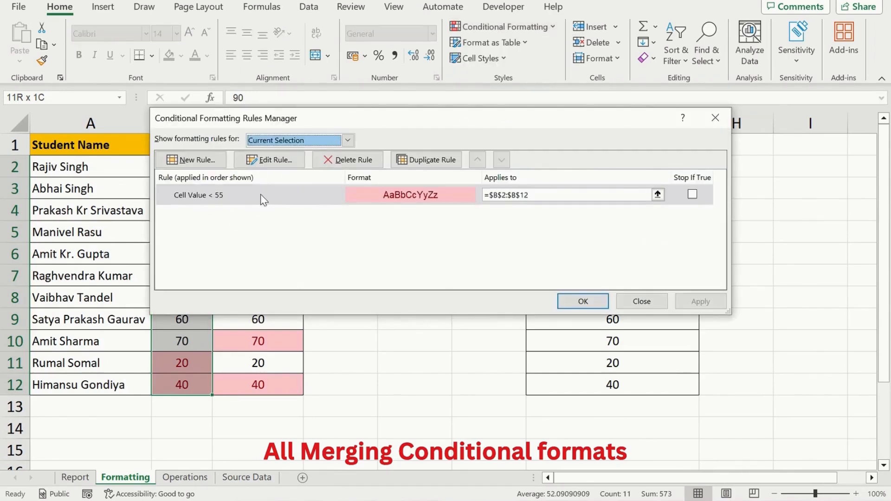
pyautogui.click(583, 301)
# Review the conditional formatting rules that apply to the Duplicate Data cells C2:C12, close the rules manager and return to B2
pyautogui.hotkey('ctrl', 'c')
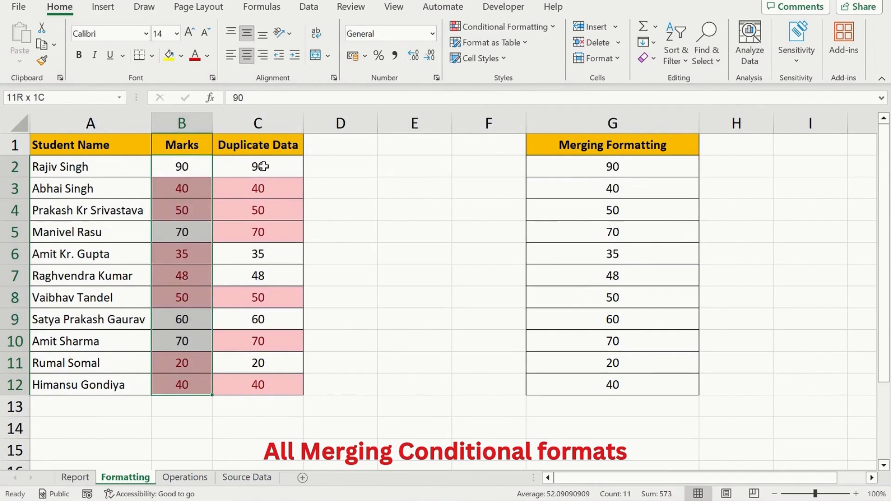
pyautogui.click(258, 167)
pyautogui.hotkey('ctrl', 'v')
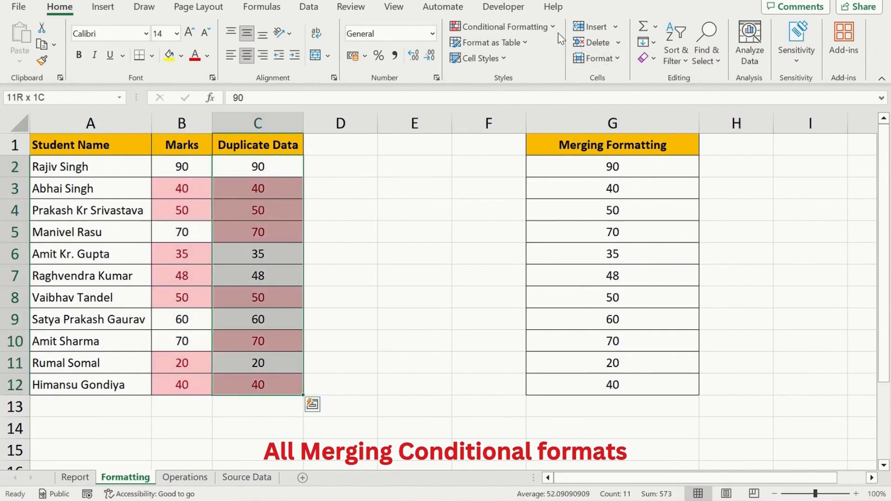
pyautogui.click(548, 27)
pyautogui.click(510, 235)
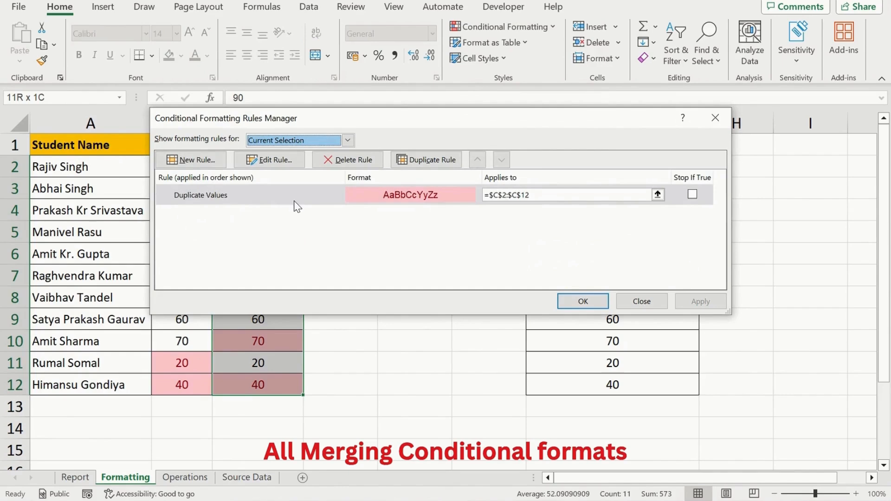
pyautogui.click(586, 297)
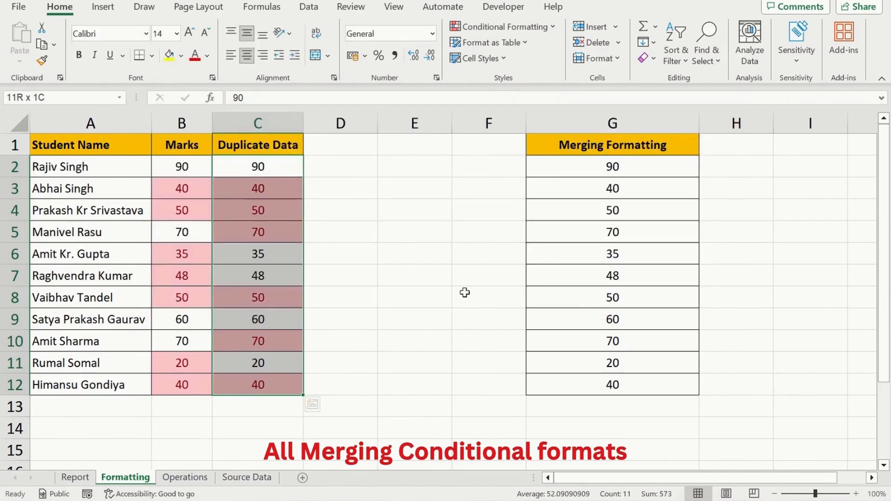
pyautogui.press('Left')
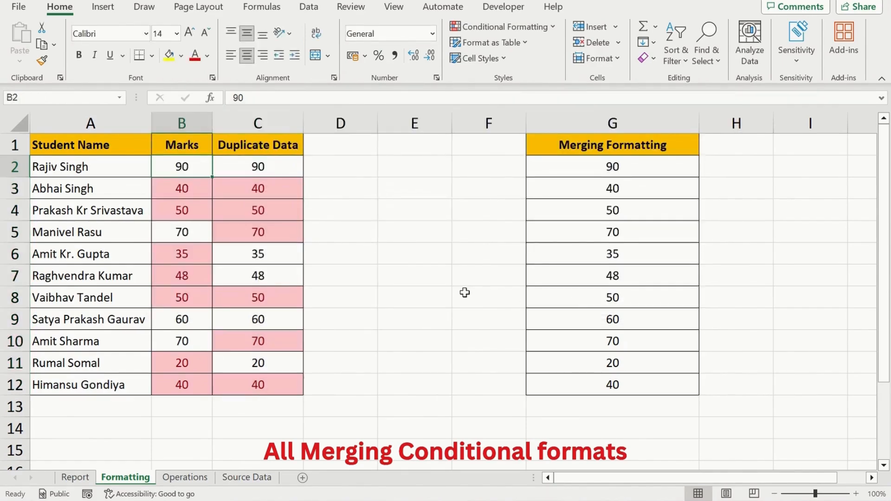
# Copy the Marks in B2:B12 and paste them onto G2:G12 with the All merging conditional formats option
pyautogui.hotkey('ctrl', 'shift', 'Down')
pyautogui.hotkey('ctrl', 'c')
pyautogui.press('Right')
pyautogui.press('Right')
pyautogui.press('Right')
pyautogui.press('Right')
pyautogui.press('Right')
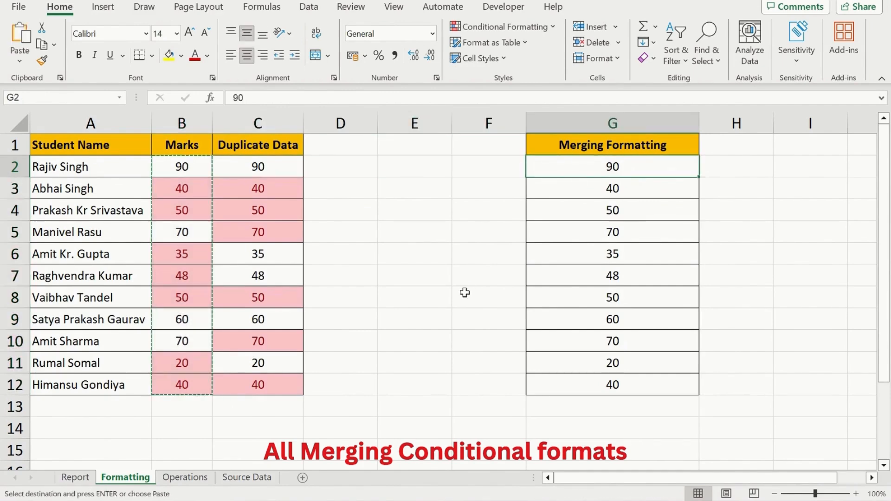
pyautogui.hotkey('ctrl', 'shift', 'Down')
pyautogui.hotkey('alt', 'e')
pyautogui.press('s')
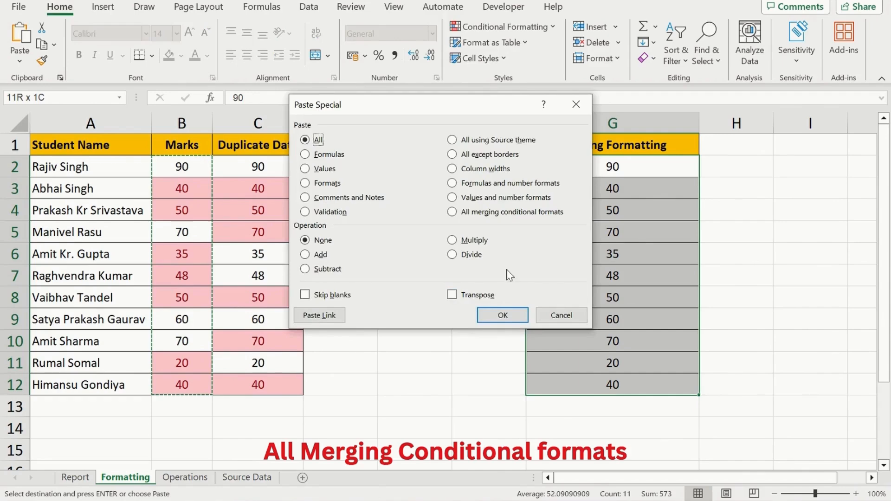
pyautogui.click(452, 212)
pyautogui.click(503, 312)
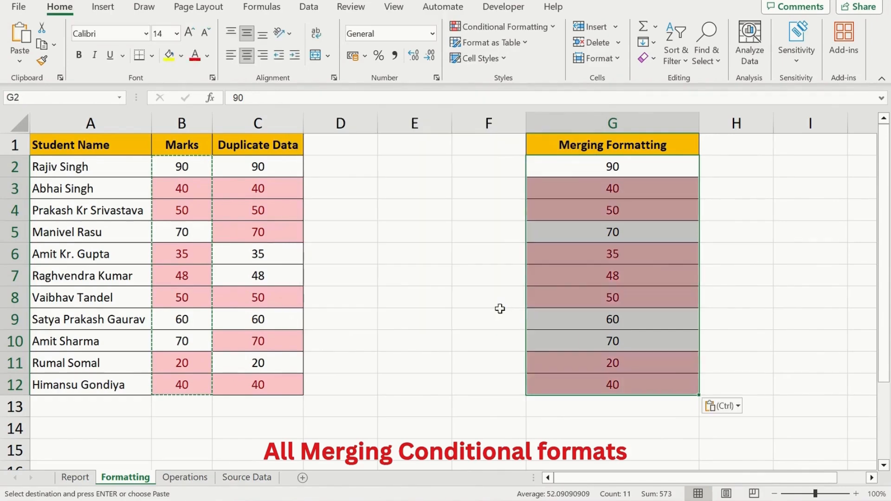
# Copy the Duplicate Data cells C2:C12 and paste them onto G2:G12 with All merging conditional formats, ending copy mode
pyautogui.click(253, 172)
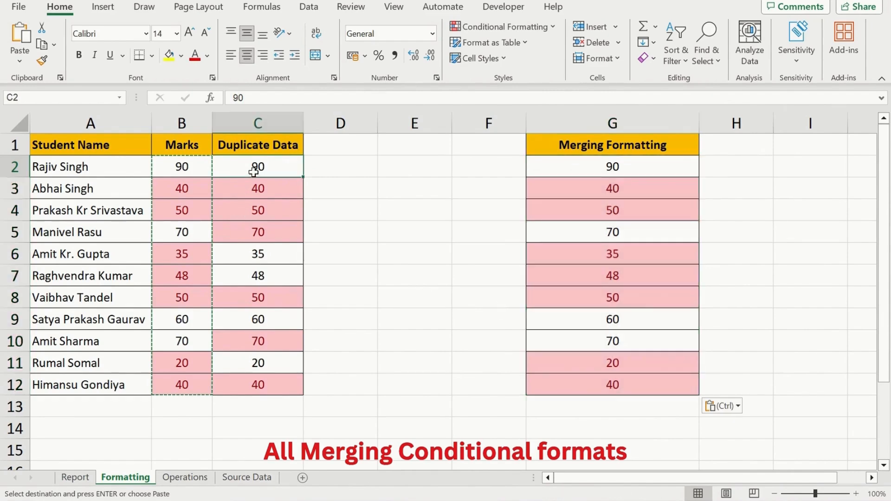
pyautogui.hotkey('ctrl', 'shift', 'Down')
pyautogui.hotkey('ctrl', 'c')
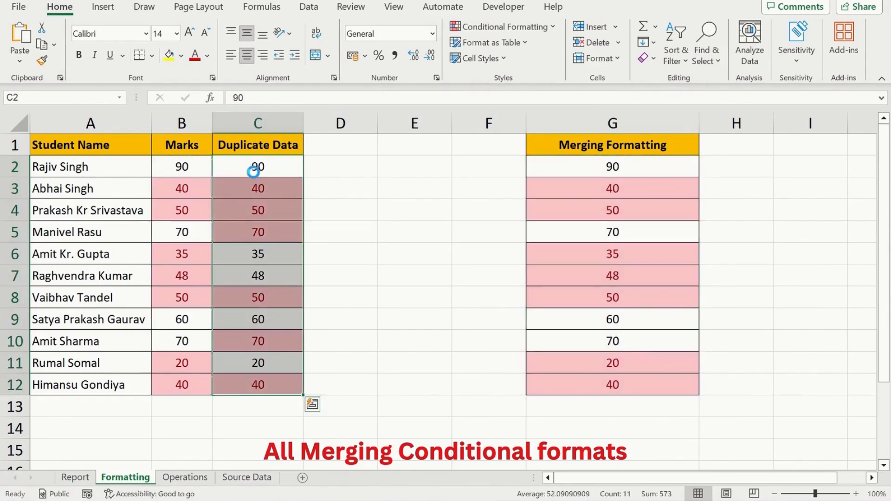
pyautogui.click(572, 165)
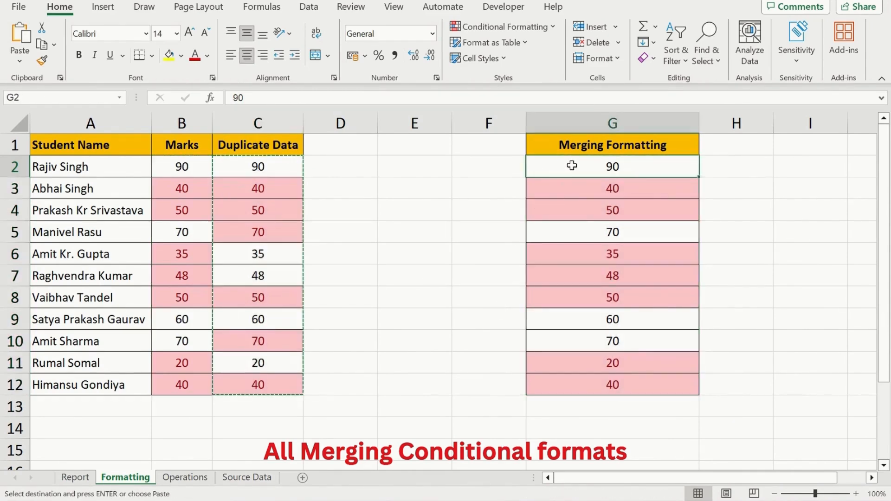
pyautogui.hotkey('ctrl', 'shift', 'Down')
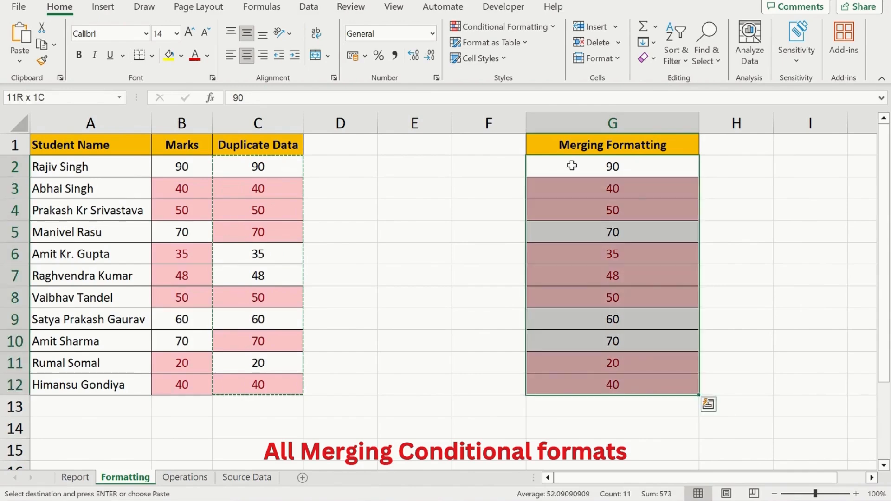
pyautogui.hotkey('alt', 'e')
pyautogui.press('s')
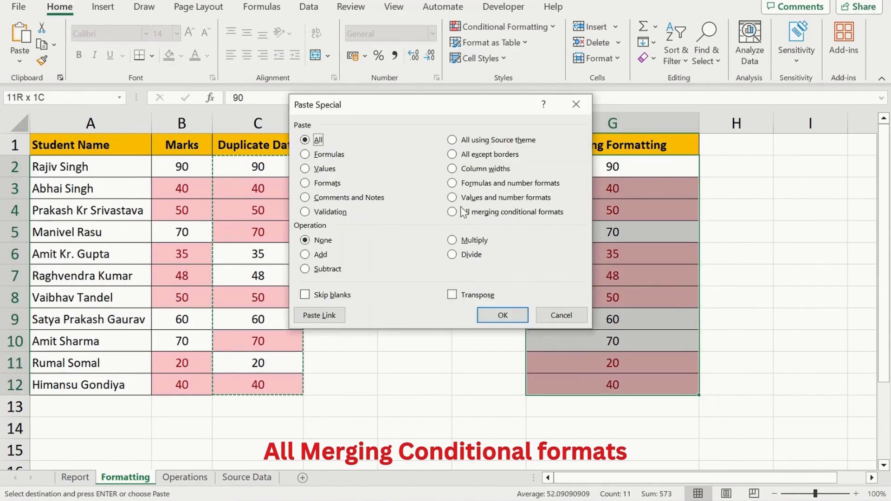
pyautogui.click(462, 212)
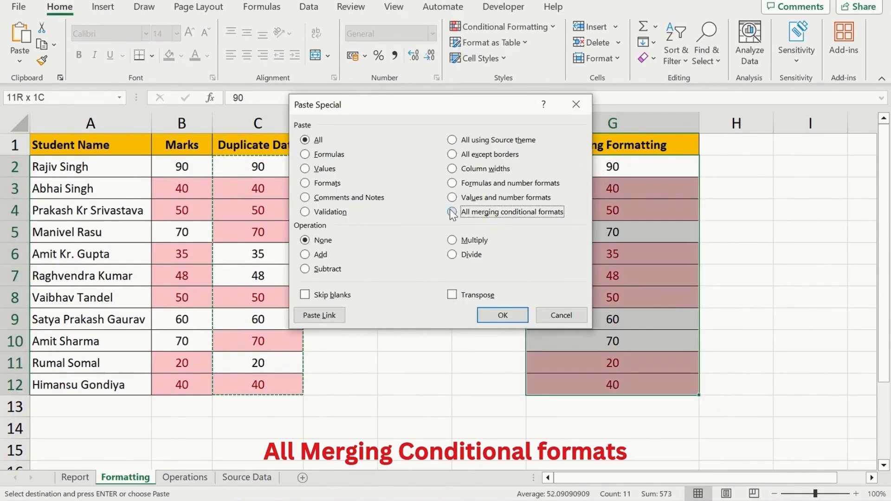
pyautogui.click(491, 316)
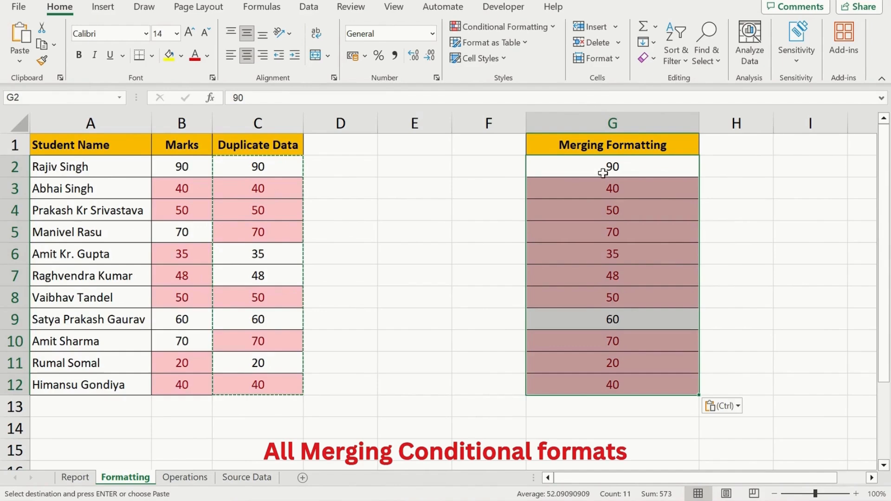
pyautogui.press('Escape')
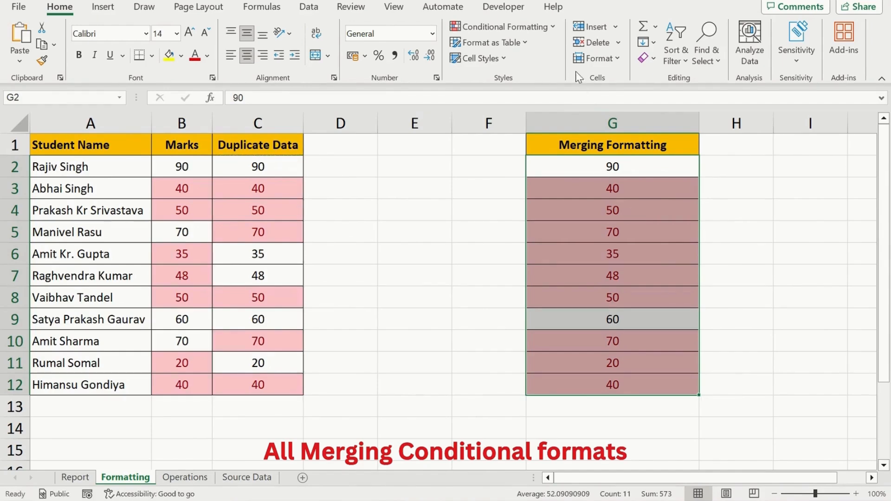
# Review the conditional formatting rules that apply to the Merging Formatting cells G2:G12 and close the rules manager
pyautogui.click(551, 28)
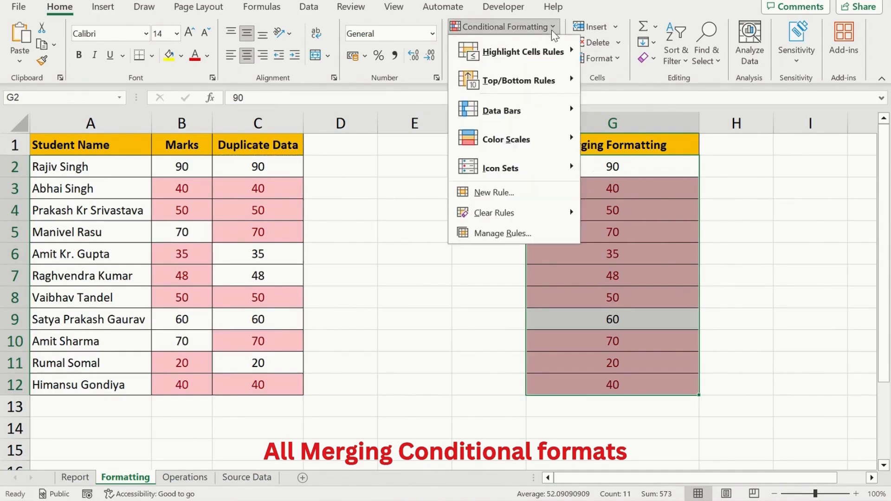
pyautogui.click(503, 234)
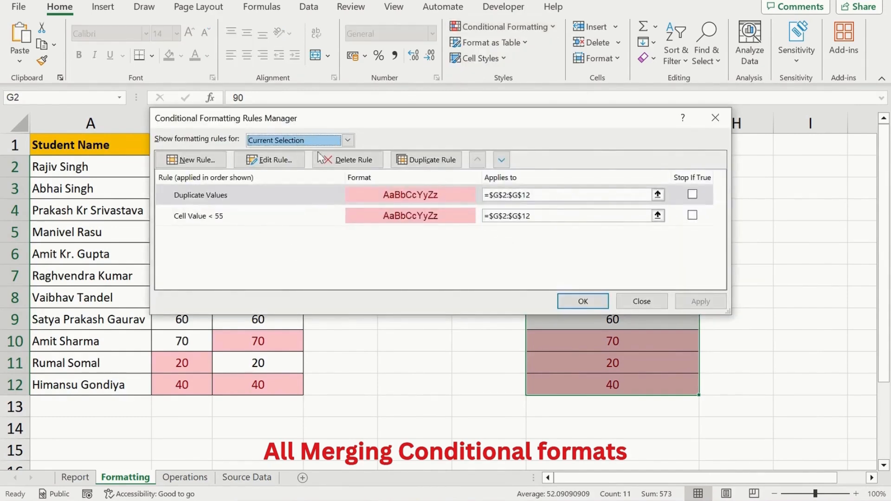
pyautogui.moveTo(304, 118); pyautogui.dragTo(318, 209)
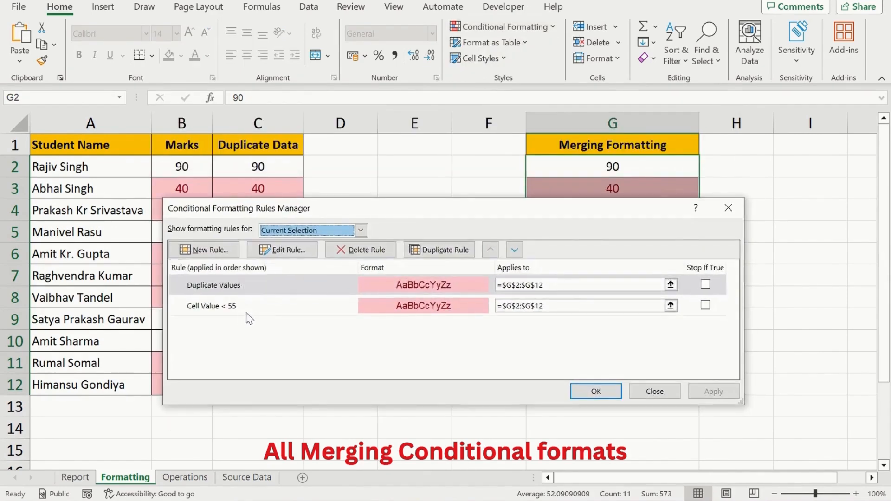
pyautogui.click(596, 392)
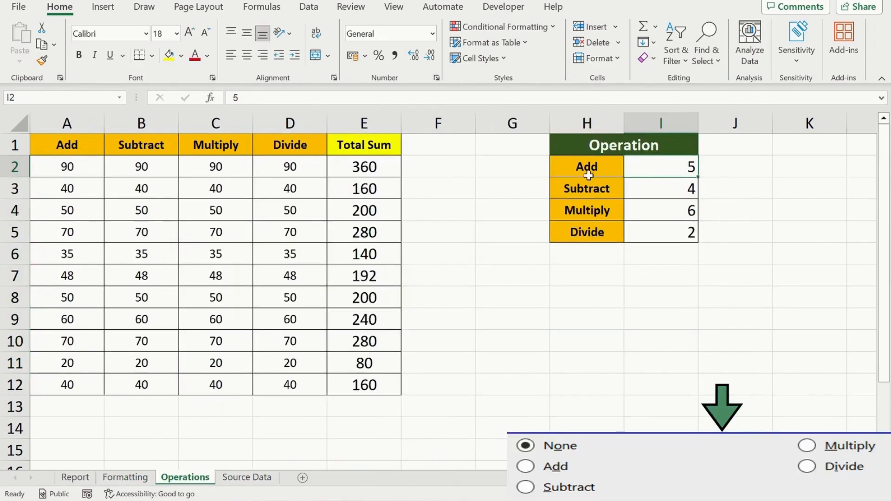
# On the Operations sheet, add the value 5 from I2 to the Add column cells A2:A12 using Paste Special
pyautogui.hotkey('ctrl', 'c')
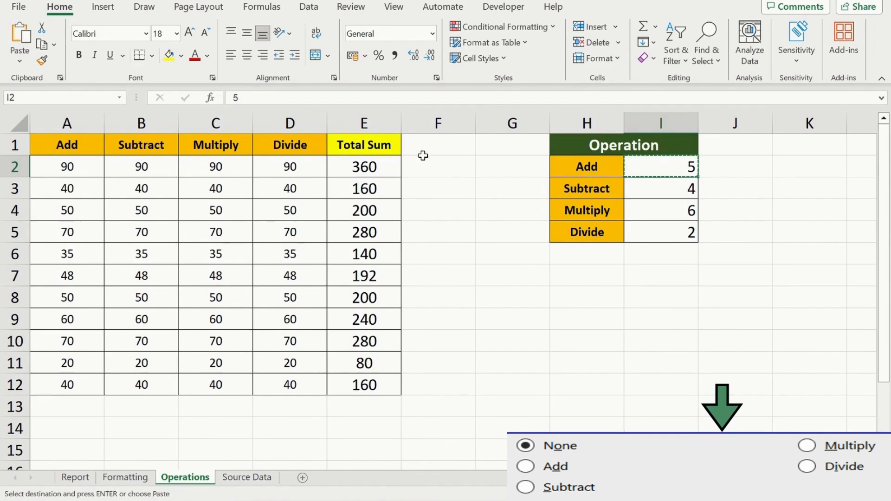
pyautogui.click(77, 170)
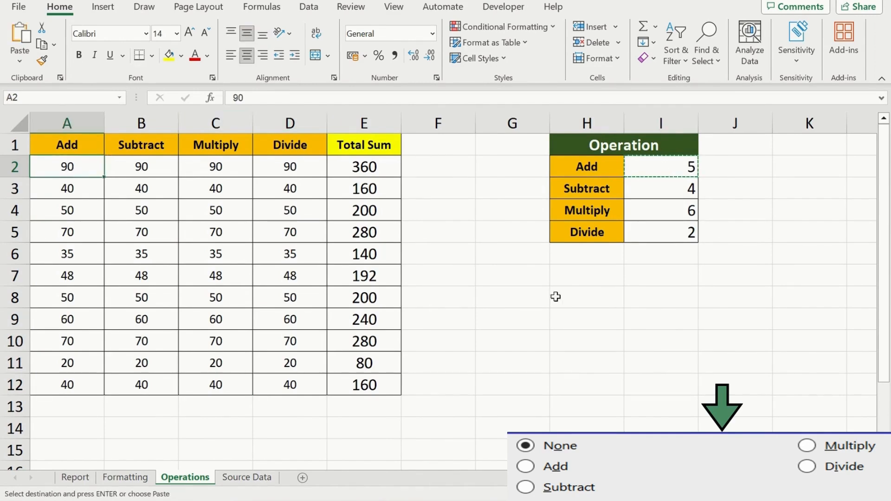
pyautogui.hotkey('ctrl', 'shift', 'Down')
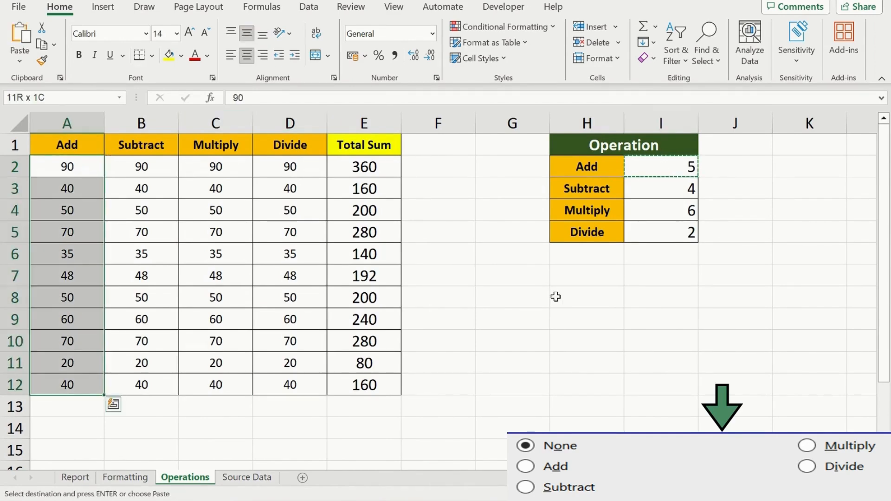
pyautogui.hotkey('alt', 'e')
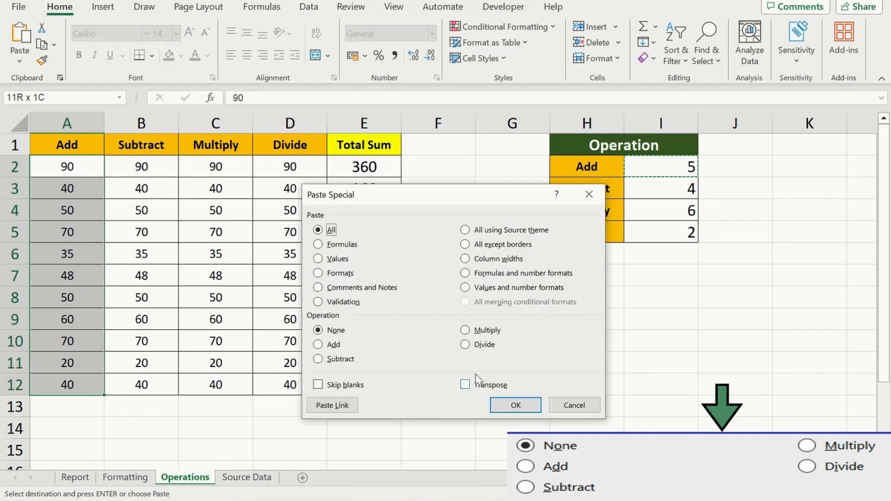
pyautogui.click(316, 346)
pyautogui.click(515, 405)
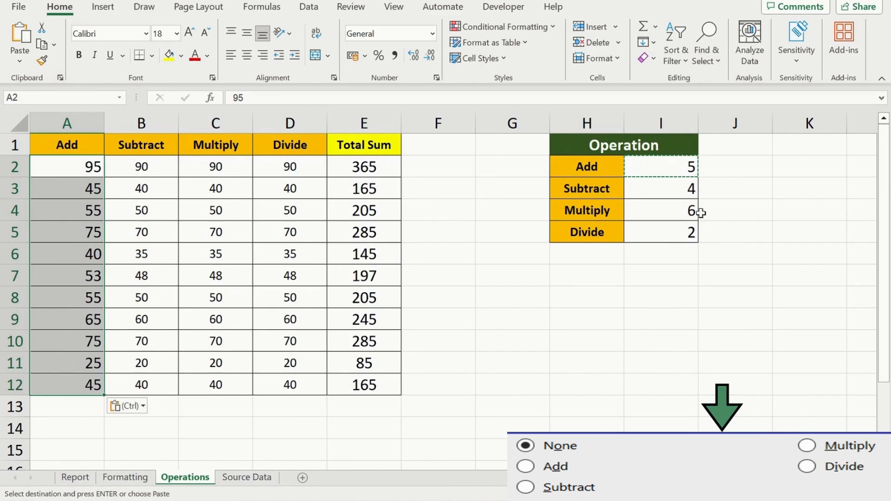
# Subtract the value 4 in I3 from the Subtract column cells B2:B12 using Paste Special
pyautogui.click(652, 197)
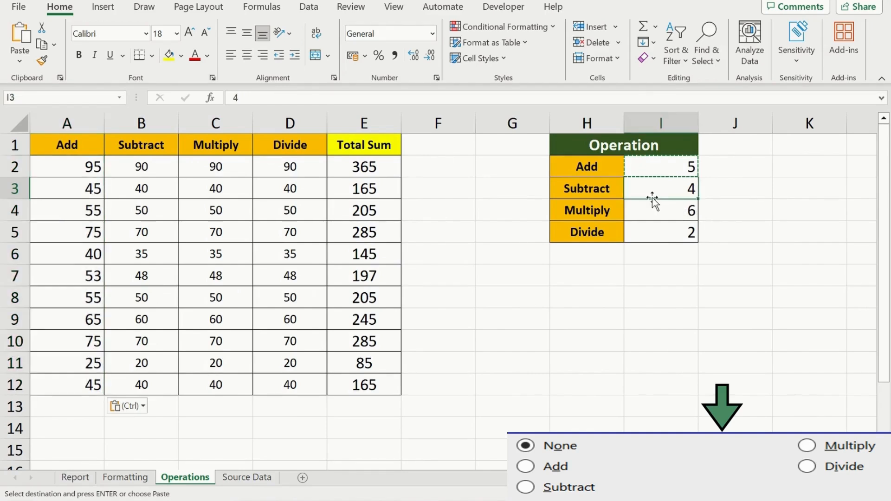
pyautogui.press('Escape')
pyautogui.hotkey('ctrl', 'c')
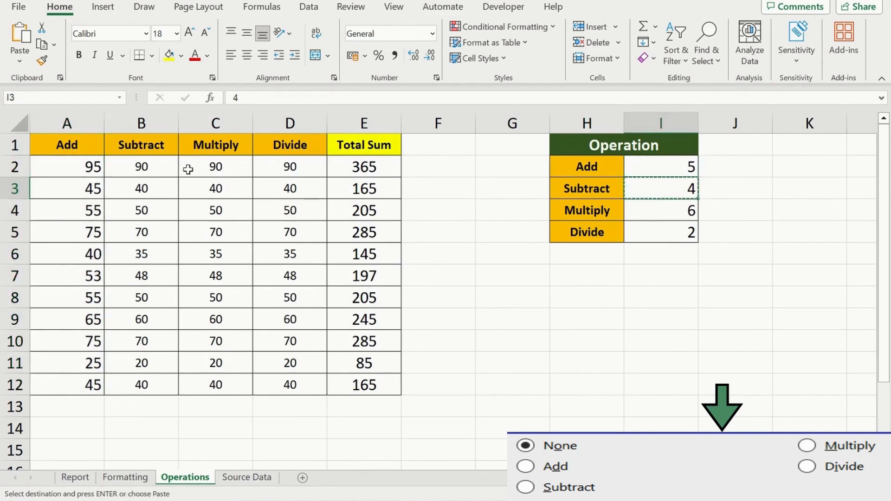
pyautogui.click(146, 167)
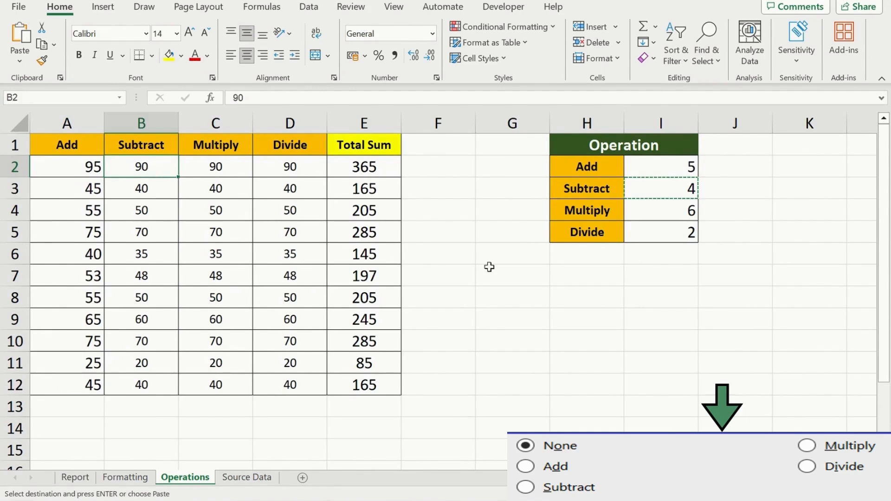
pyautogui.hotkey('ctrl', 'shift', 'Down')
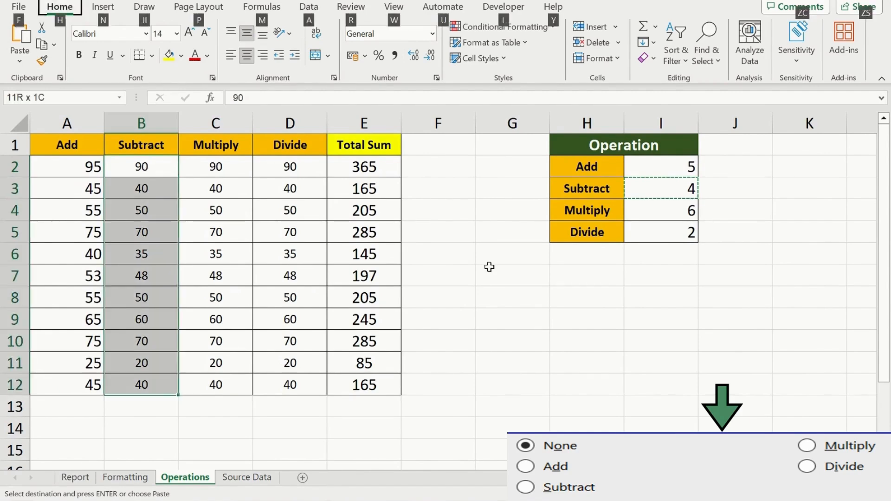
pyautogui.hotkey('ctrl', 'alt', 'v')
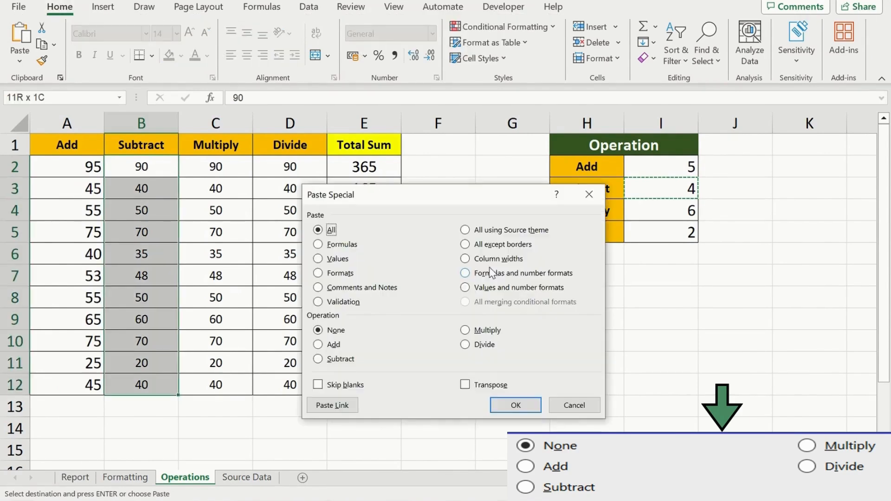
pyautogui.click(316, 360)
pyautogui.click(513, 404)
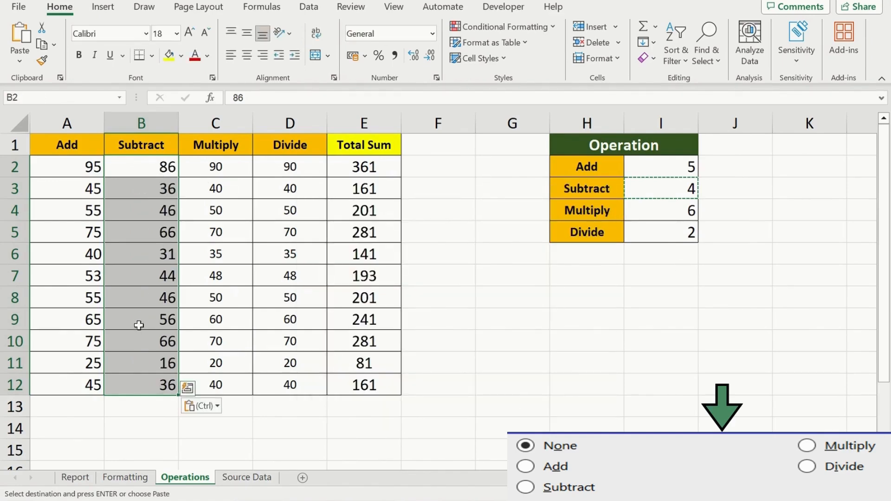
# Multiply the Multiply column cells C2:C12 by the value 6 in I4 using Paste Special
pyautogui.click(668, 216)
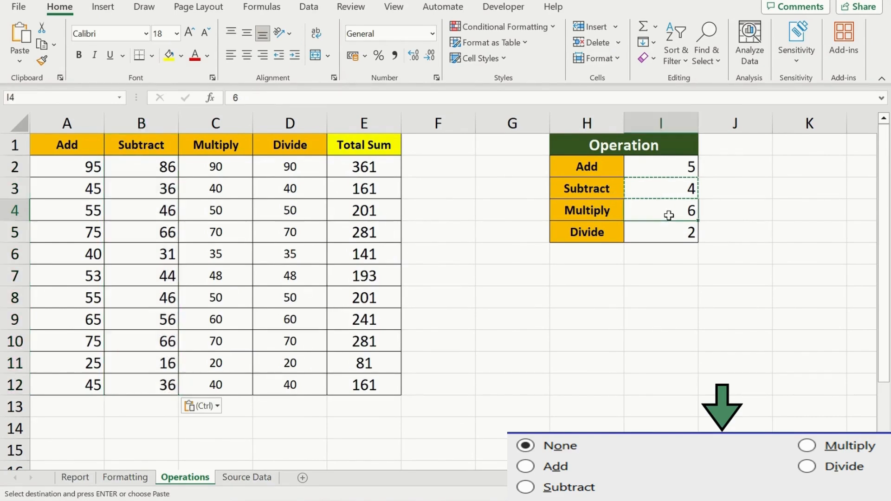
pyautogui.hotkey('ctrl', 'c')
pyautogui.click(225, 167)
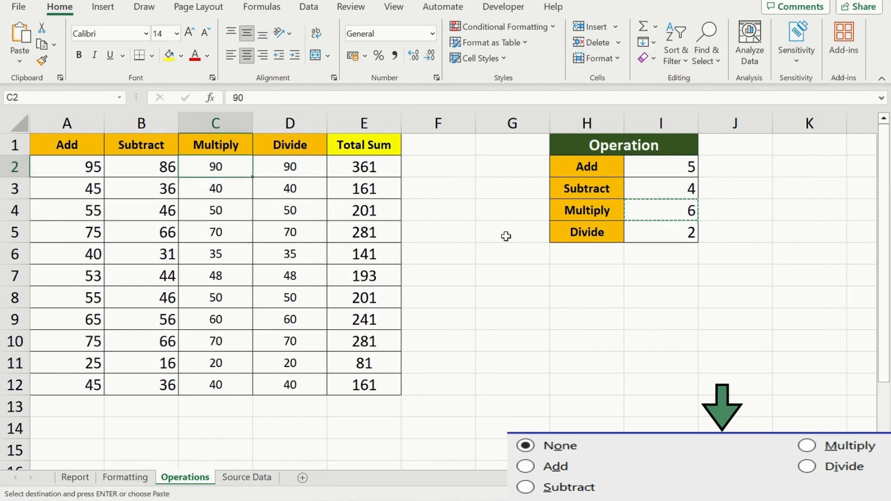
pyautogui.hotkey('ctrl', 'shift', 'Down')
pyautogui.hotkey('alt', 'e')
pyautogui.press('s')
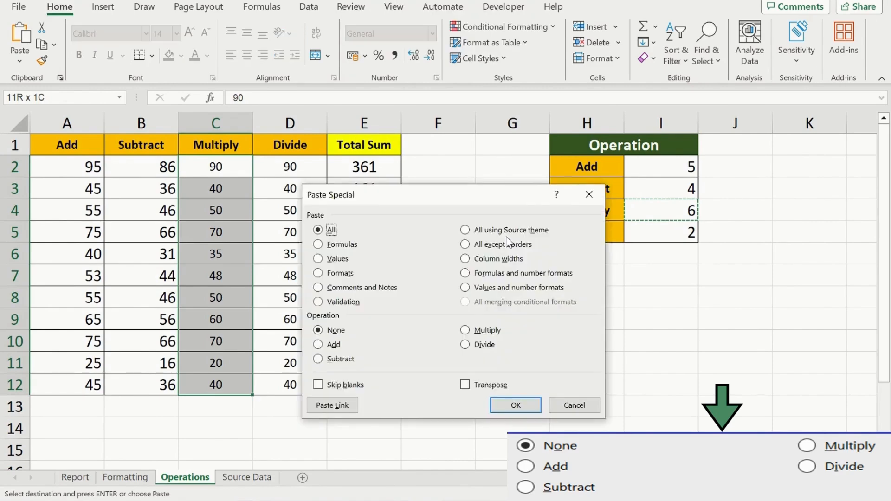
pyautogui.click(465, 329)
pyautogui.click(515, 403)
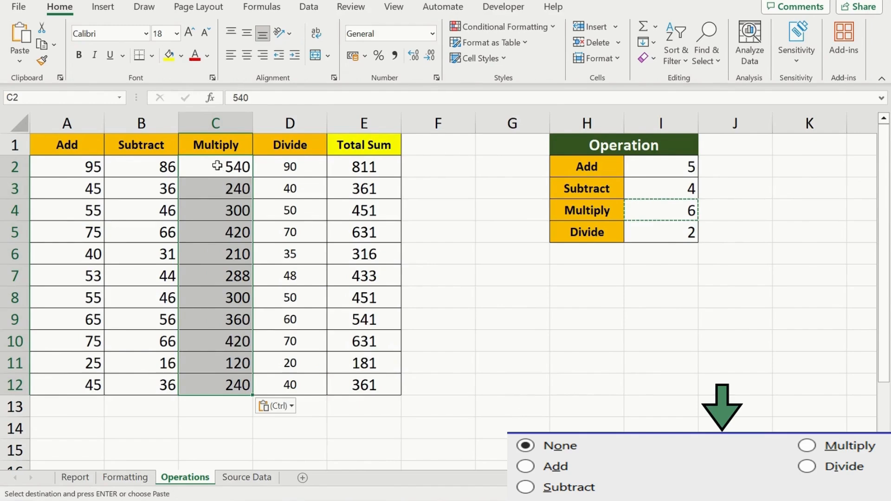
# Divide the Divide column cells D2:D12 by the value 2 in I5 using Paste Special
pyautogui.click(664, 234)
pyautogui.hotkey('ctrl', 'c')
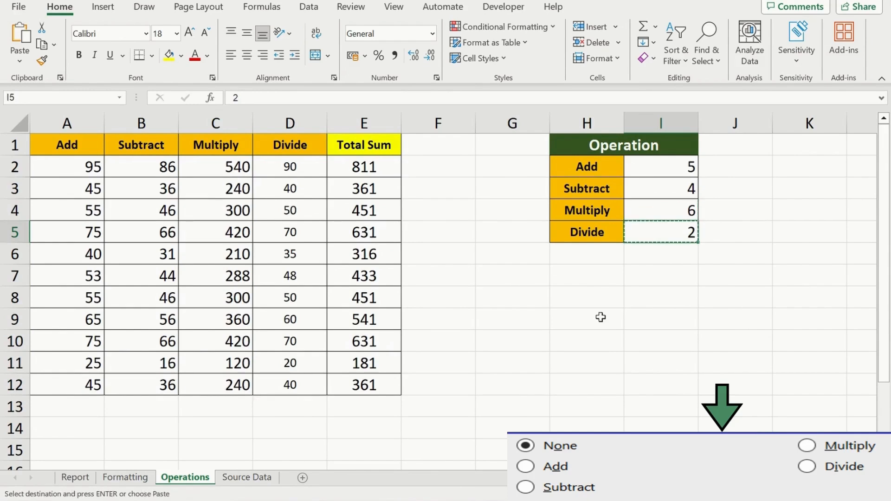
pyautogui.click(299, 167)
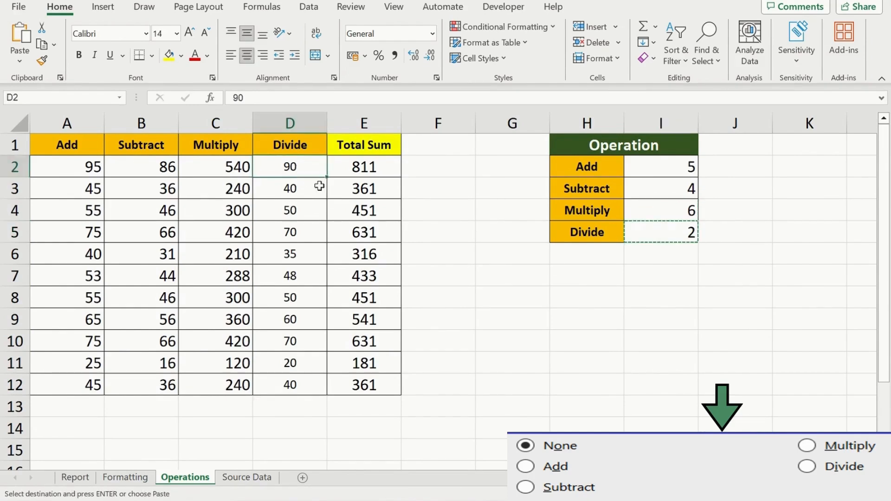
pyautogui.hotkey('ctrl', 'shift', 'Down')
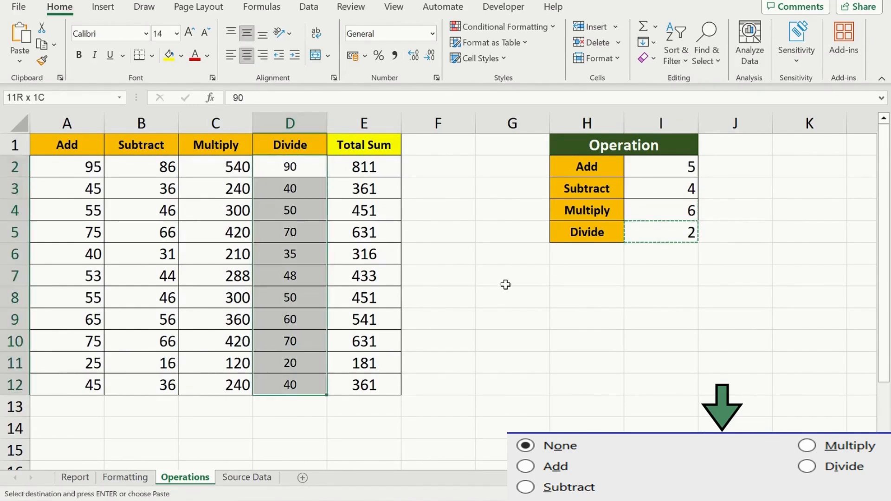
pyautogui.hotkey('ctrl', 'alt', 'v')
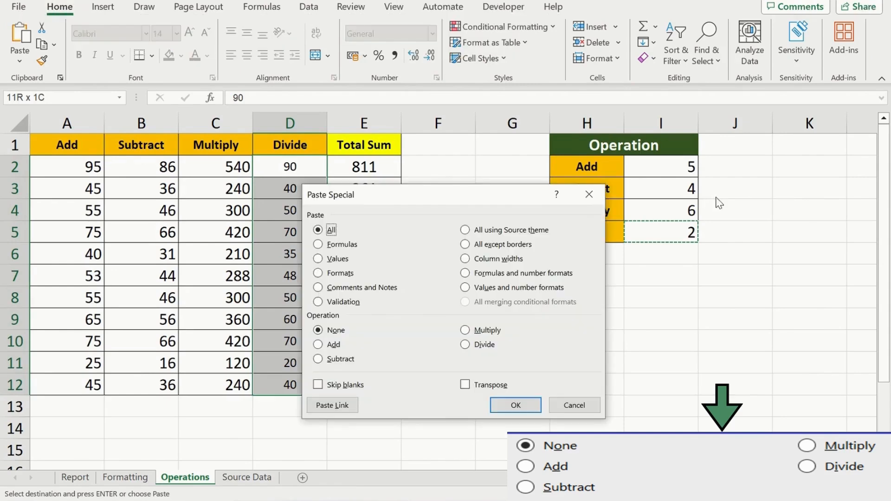
pyautogui.click(467, 345)
pyautogui.click(516, 405)
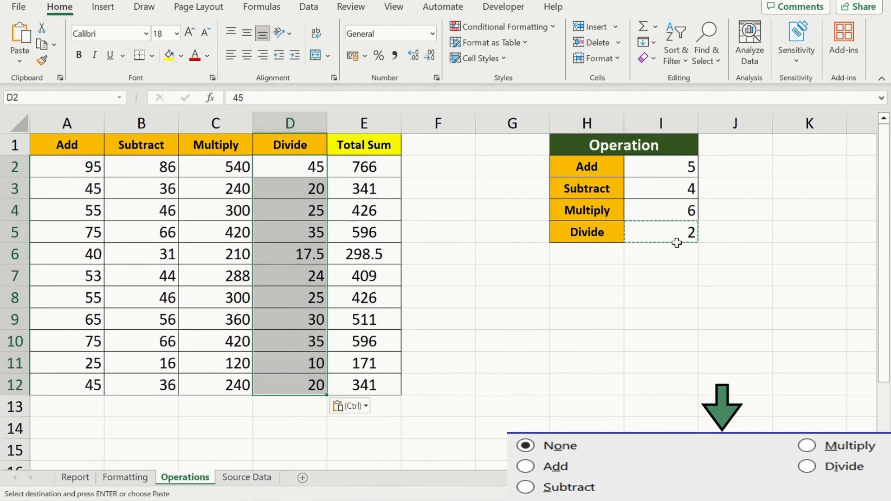
# Examine the Total Sum formulas in E2:E12 on the Operations sheet, including how E2 sums A2:D2
pyautogui.click(365, 171)
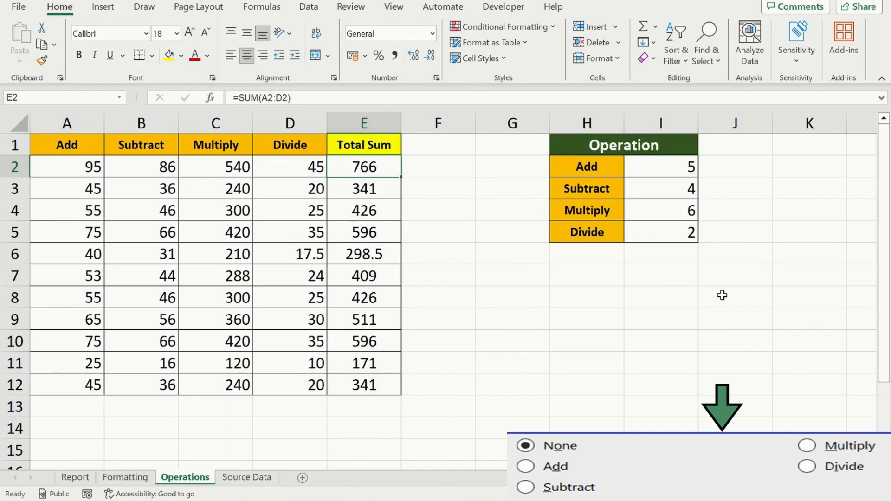
pyautogui.hotkey('ctrl', 'shift', 'Down')
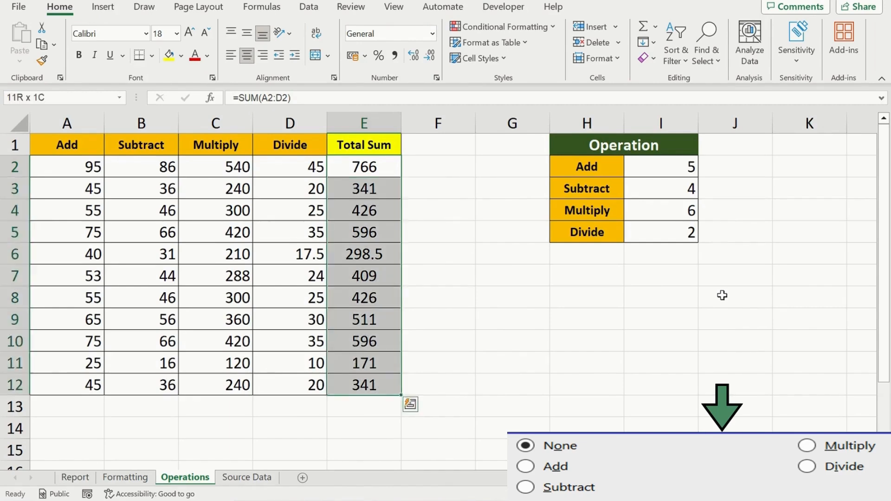
pyautogui.hotkey('ctrl', 'shift', 'Up')
pyautogui.press('F2')
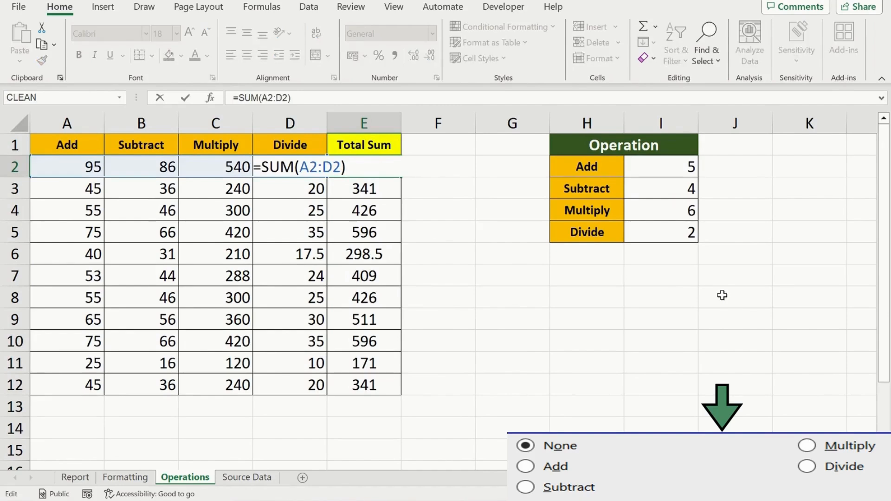
pyautogui.press('Return')
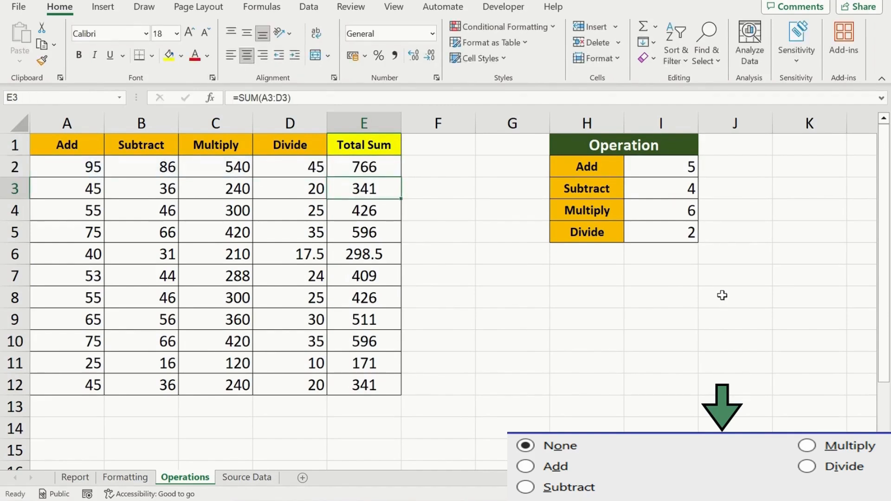
pyautogui.press('Right')
pyautogui.press('Right')
pyautogui.press('Right')
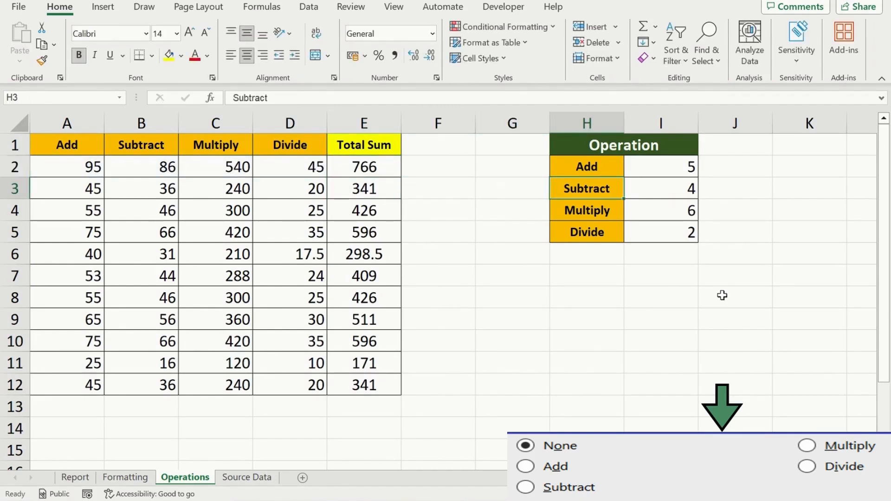
pyautogui.press('Left')
pyautogui.press('Left')
pyautogui.press('Left')
pyautogui.press('Up')
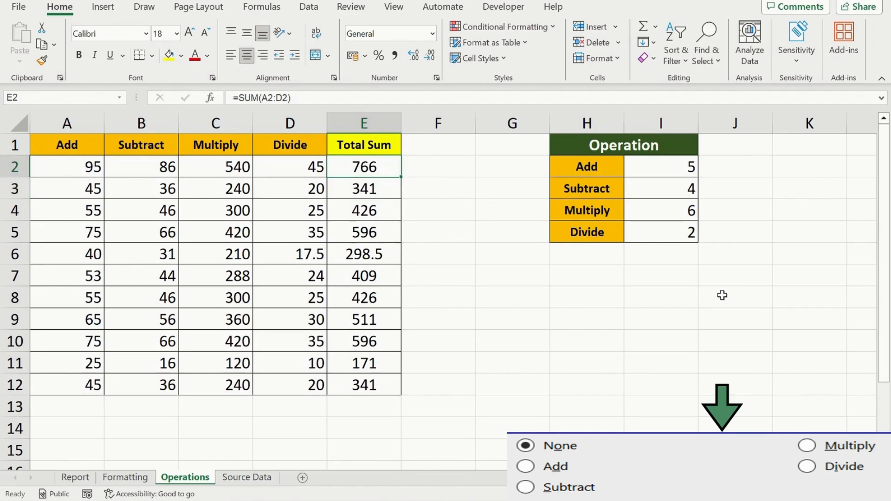
pyautogui.hotkey('ctrl', 'shift', 'Down')
pyautogui.press('Up')
pyautogui.press('Down')
# Add the value 5 from I2 to the Total Sum formulas in E2:E12 using Paste Special, and check the E2 formula
pyautogui.press('Right')
pyautogui.press('Right')
pyautogui.press('Right')
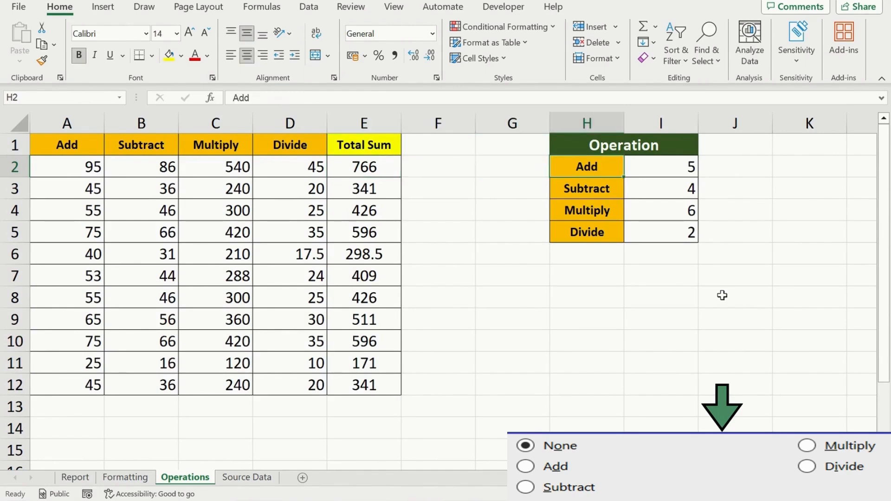
pyautogui.press('Right')
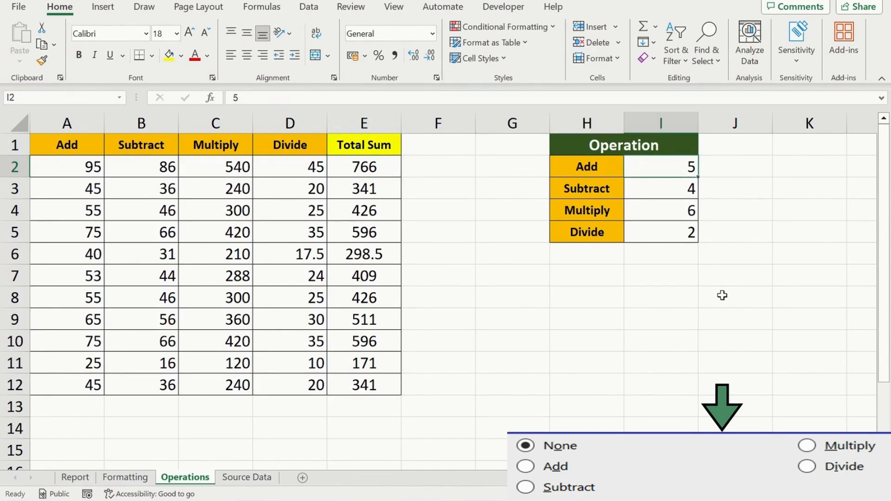
pyautogui.hotkey('ctrl', 'c')
pyautogui.press('Left')
pyautogui.press('Left')
pyautogui.press('Left')
pyautogui.press('Left')
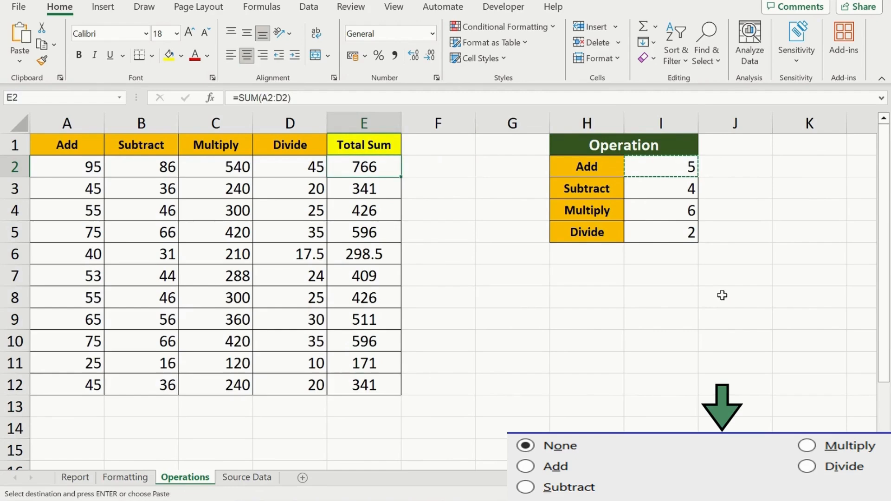
pyautogui.hotkey('ctrl', 'shift', 'Down')
pyautogui.press('alt')
pyautogui.press('e')
pyautogui.press('s')
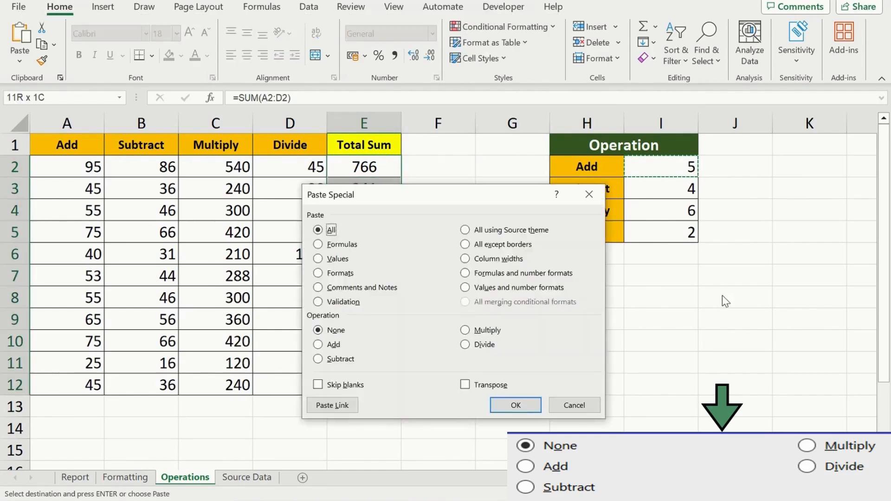
pyautogui.click(318, 345)
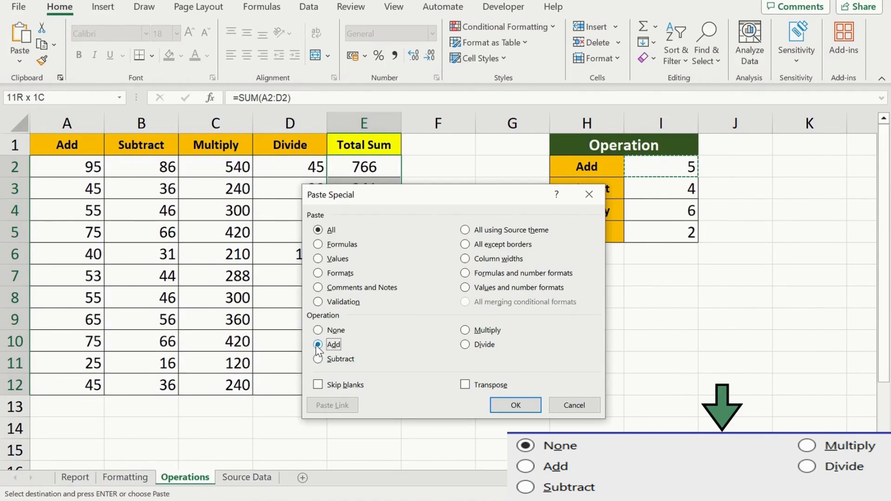
pyautogui.click(515, 406)
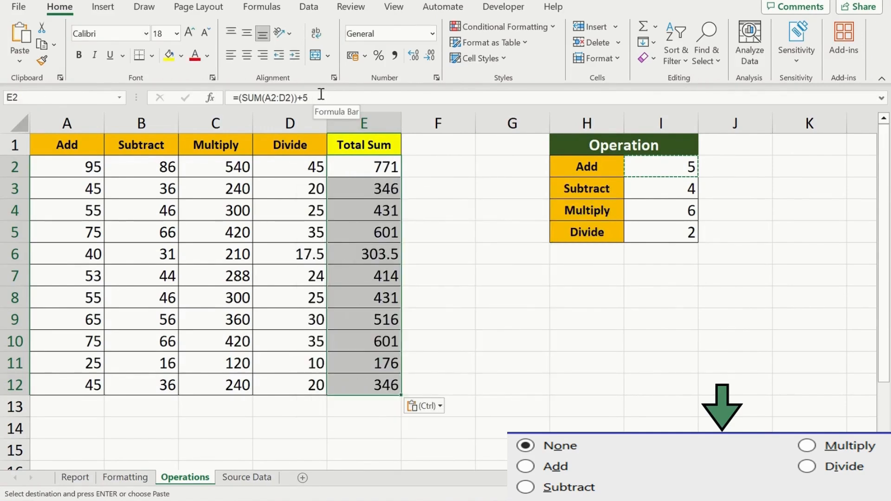
pyautogui.moveTo(325, 100); pyautogui.dragTo(231, 99)
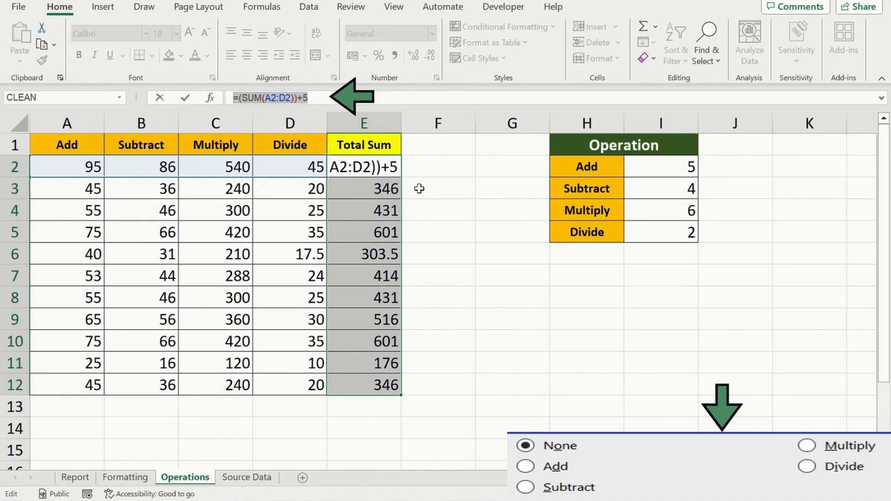
pyautogui.press('Escape')
# Multiply the Total Sum formulas in E2:E12 by the value 6 in I4 using Paste Special, and check the E2 formula
pyautogui.click(660, 213)
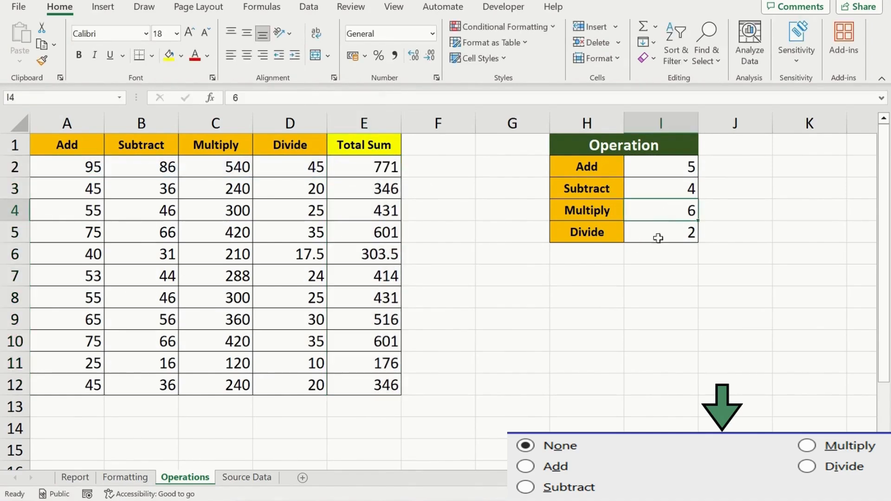
pyautogui.hotkey('ctrl', 'c')
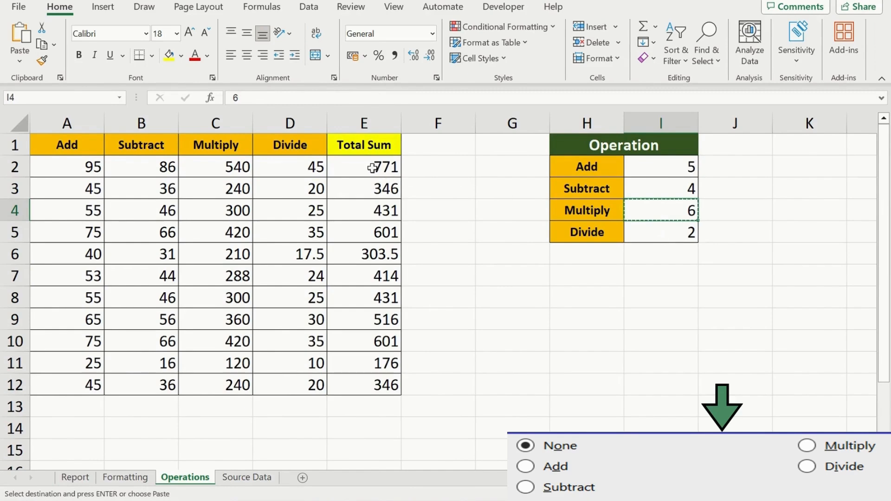
pyautogui.click(372, 168)
pyautogui.hotkey('ctrl', 'shift', 'Down')
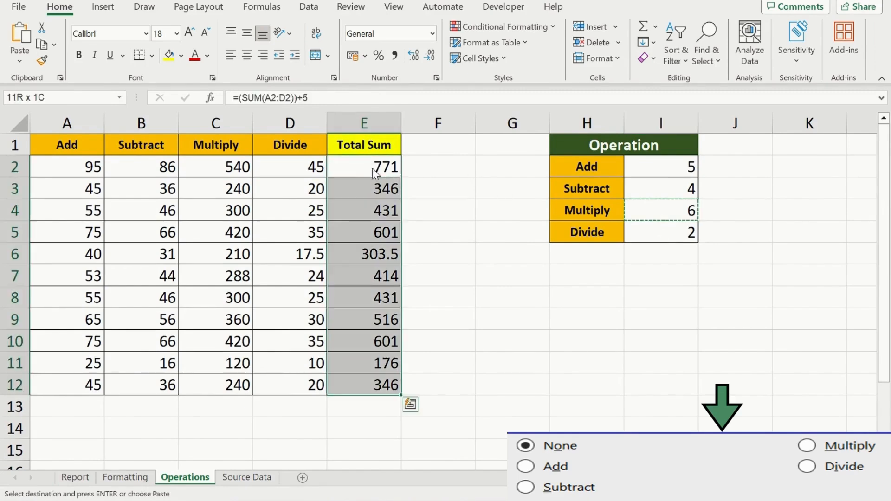
pyautogui.hotkey('alt', 'e')
pyautogui.press('s')
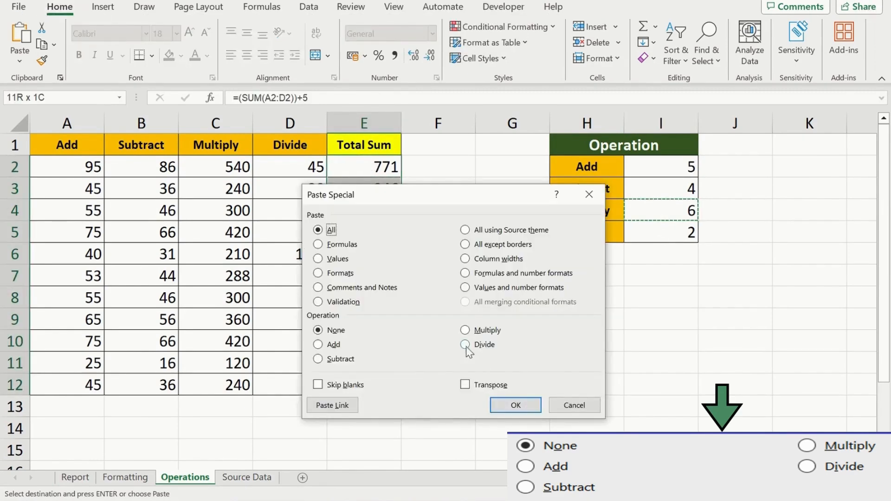
pyautogui.click(465, 330)
pyautogui.click(514, 403)
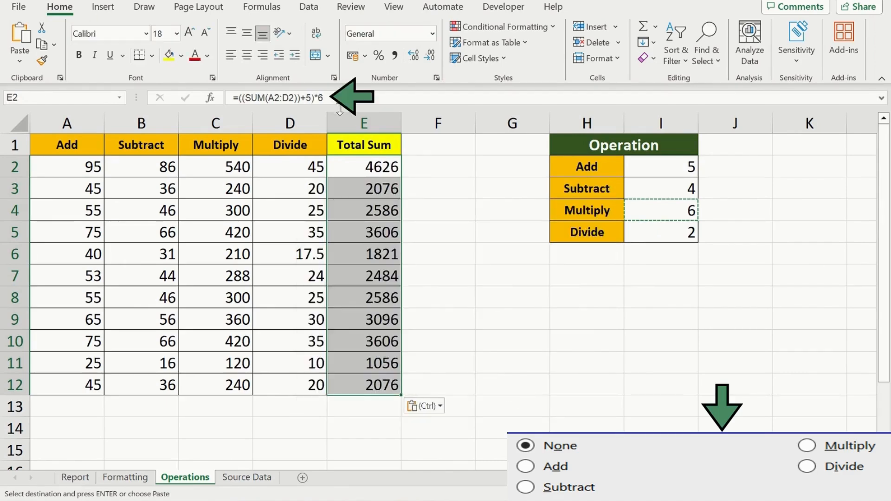
pyautogui.tripleClick(298, 102)
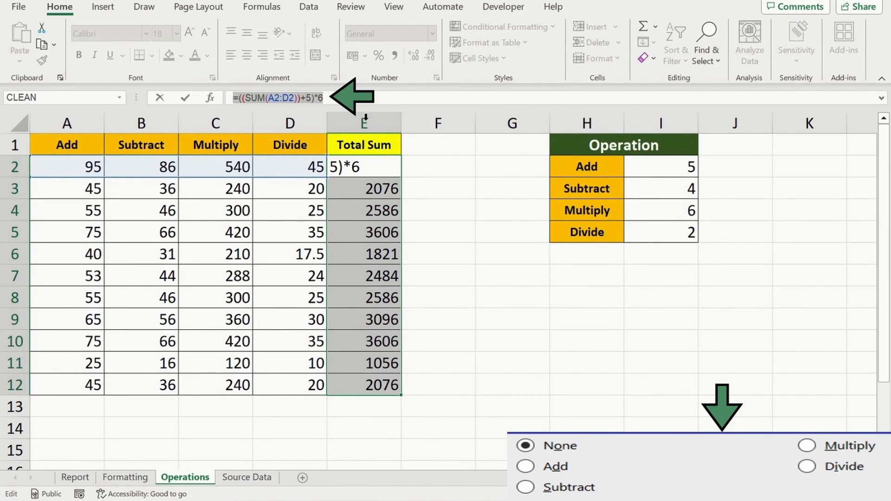
pyautogui.hotkey('ctrl', 'Return')
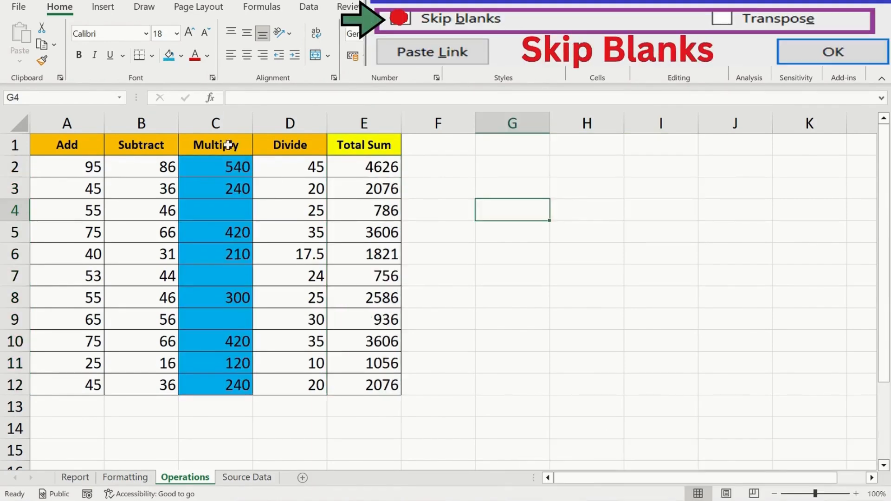
# Copy the Multiply column C1:C12 to G5 using Paste Special with Skip blanks, and inspect the pasted cells
pyautogui.moveTo(228, 146); pyautogui.dragTo(214, 385)
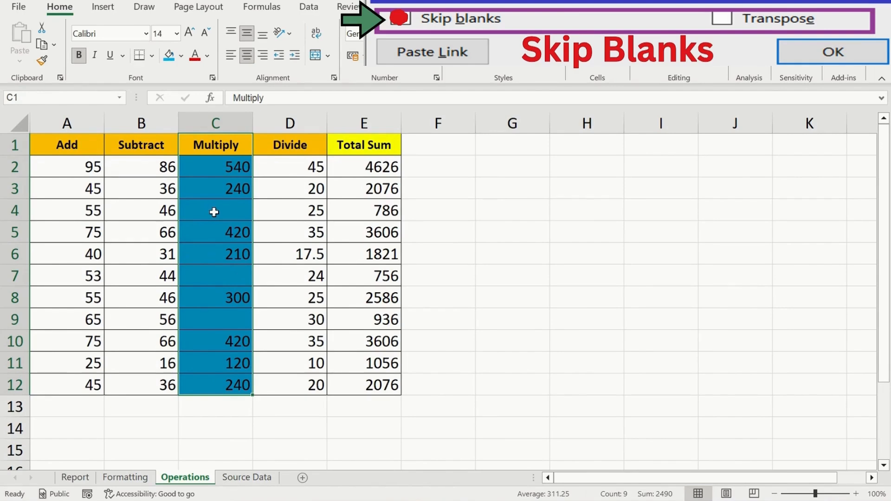
pyautogui.hotkey('ctrl', 'c')
pyautogui.click(521, 226)
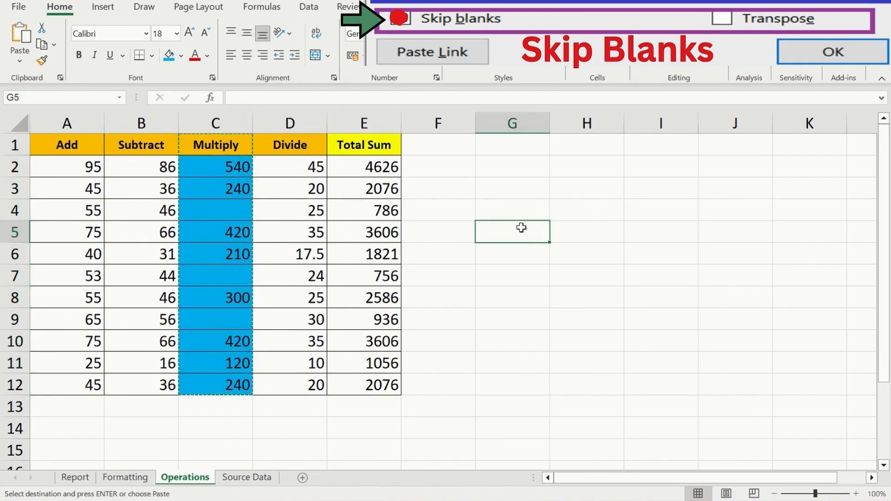
pyautogui.press('alt')
pyautogui.press('h')
pyautogui.press('v')
pyautogui.press('s')
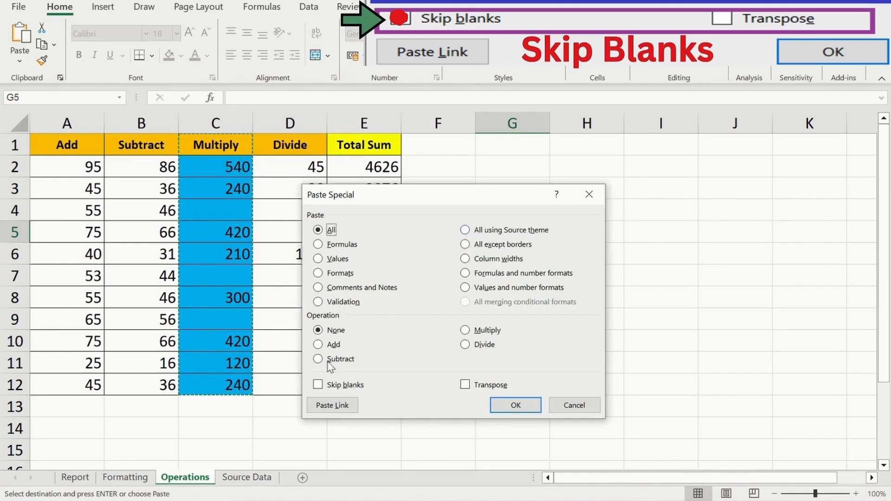
pyautogui.click(316, 386)
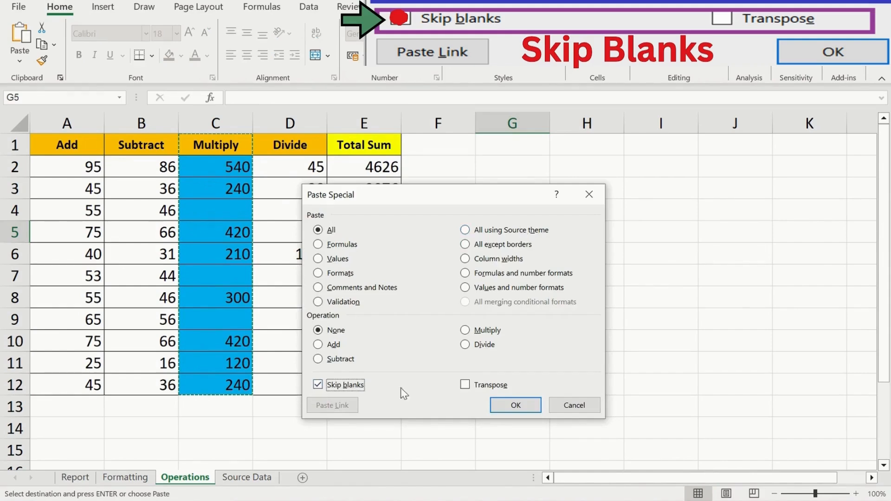
pyautogui.click(511, 406)
pyautogui.click(543, 298)
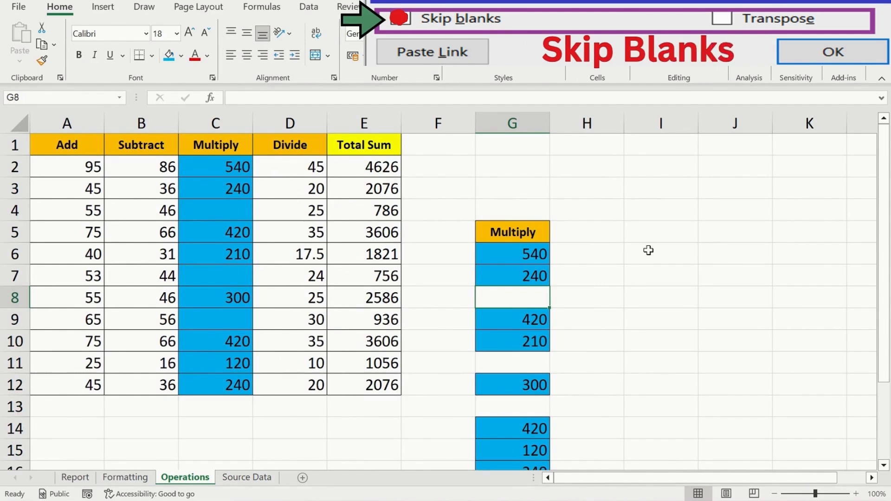
pyautogui.click(518, 234)
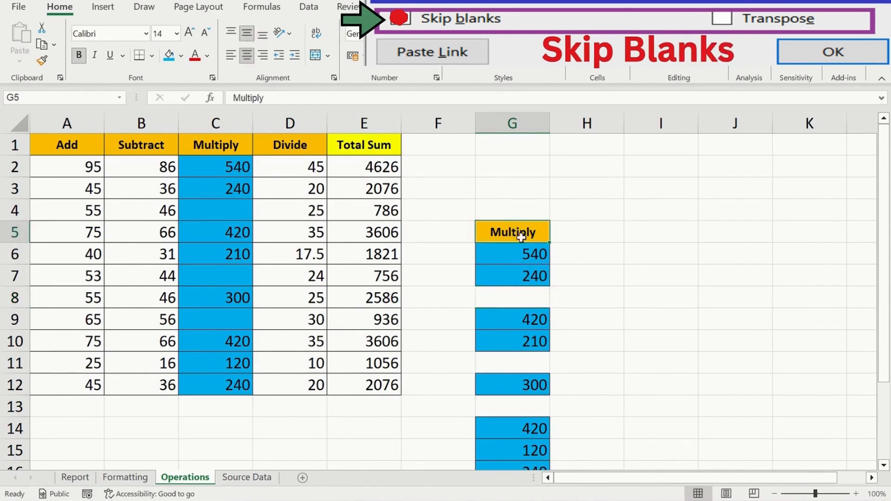
pyautogui.click(520, 259)
pyautogui.click(512, 278)
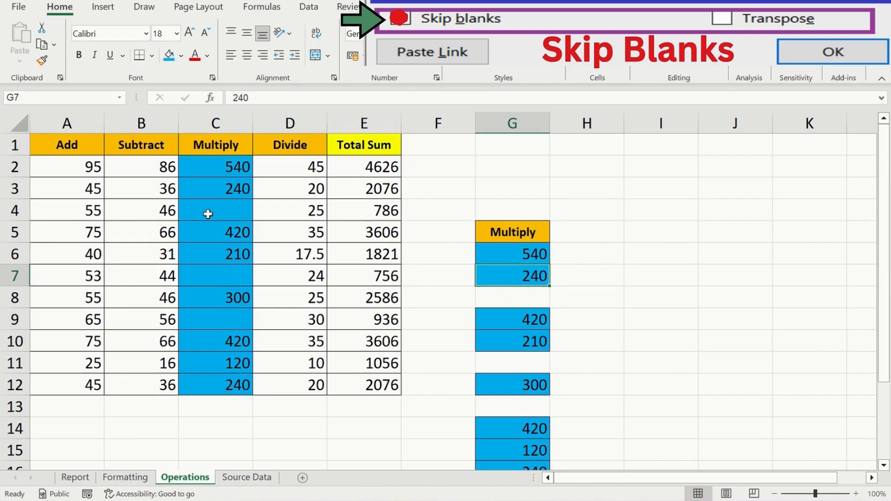
pyautogui.click(516, 302)
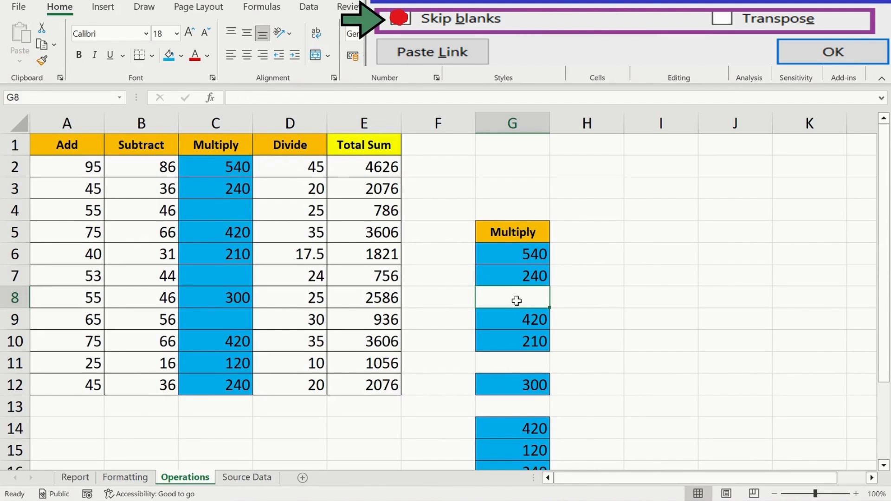
# Paste the header row A1:E1 as a vertical list starting at I2 using Paste Special with Transpose
pyautogui.click(660, 166)
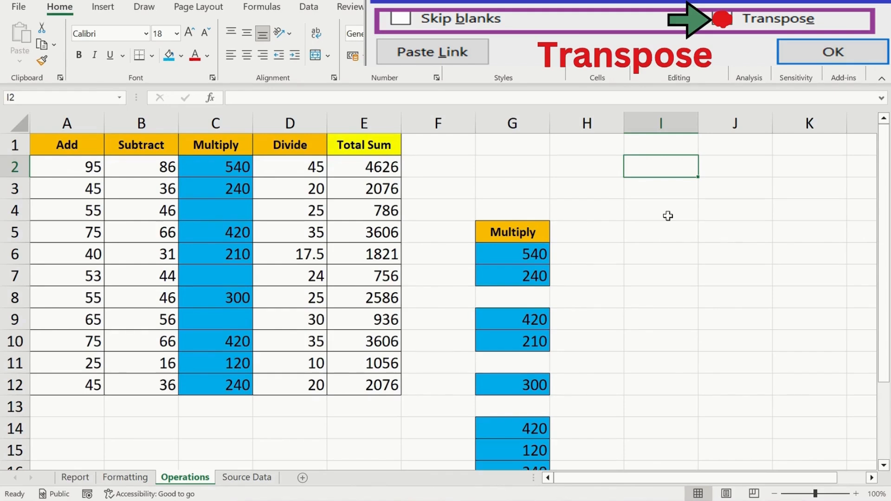
pyautogui.click(60, 143)
pyautogui.hotkey('ctrl', 'shift', 'Right')
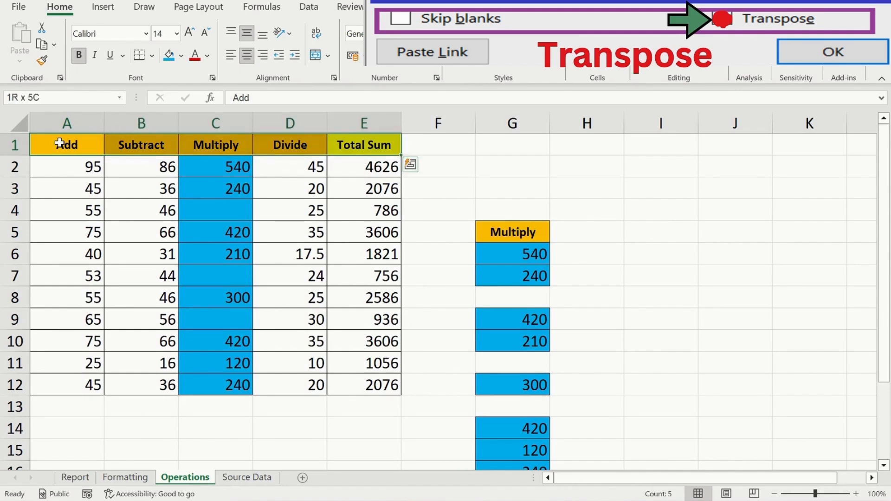
pyautogui.hotkey('ctrl', 'c')
pyautogui.press('Right')
pyautogui.press('Right')
pyautogui.press('Right')
pyautogui.press('Right')
pyautogui.press('Right')
pyautogui.press('Right')
pyautogui.press('Right')
pyautogui.press('Right')
pyautogui.press('Down')
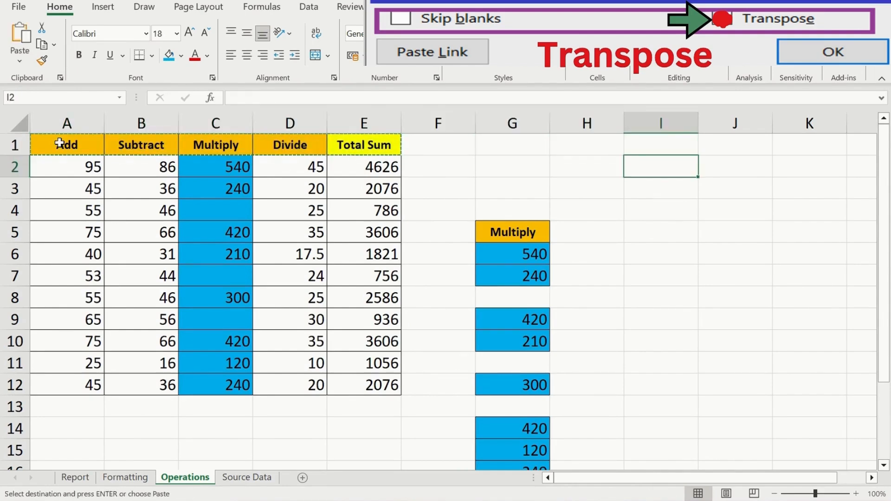
pyautogui.hotkey('alt', 'e')
pyautogui.press('s')
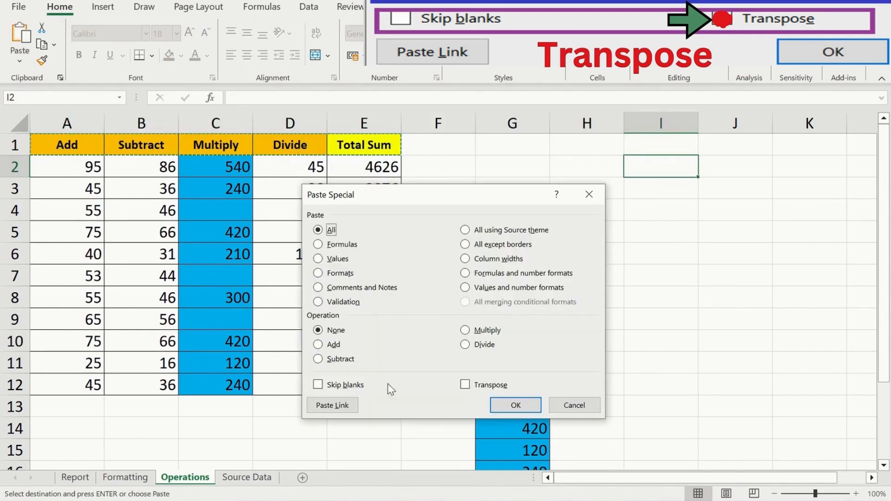
pyautogui.click(464, 386)
pyautogui.click(508, 406)
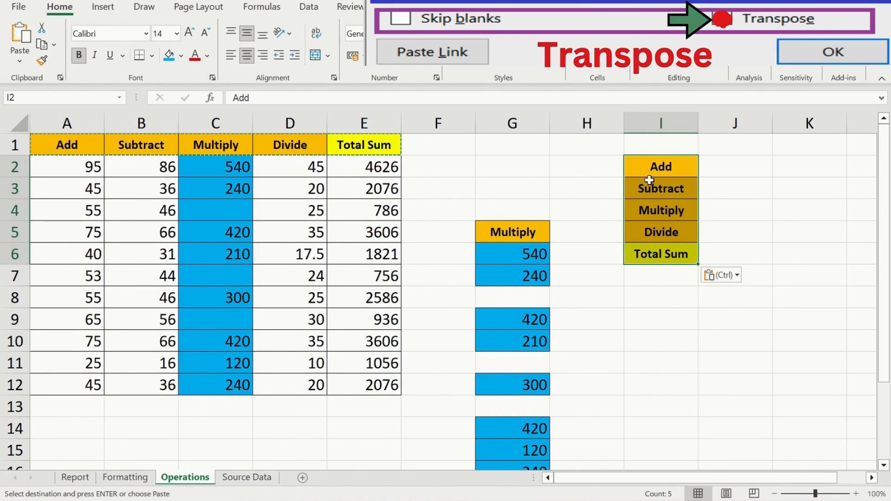
# Paste the vertical list I2:I6 as a horizontal row starting at I9 using Paste Special with Transpose
pyautogui.hotkey('ctrl', 'c')
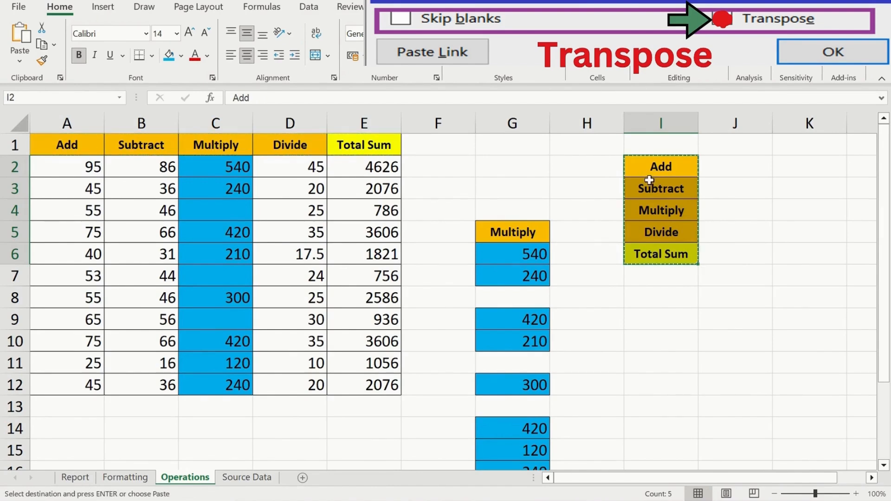
pyautogui.click(659, 319)
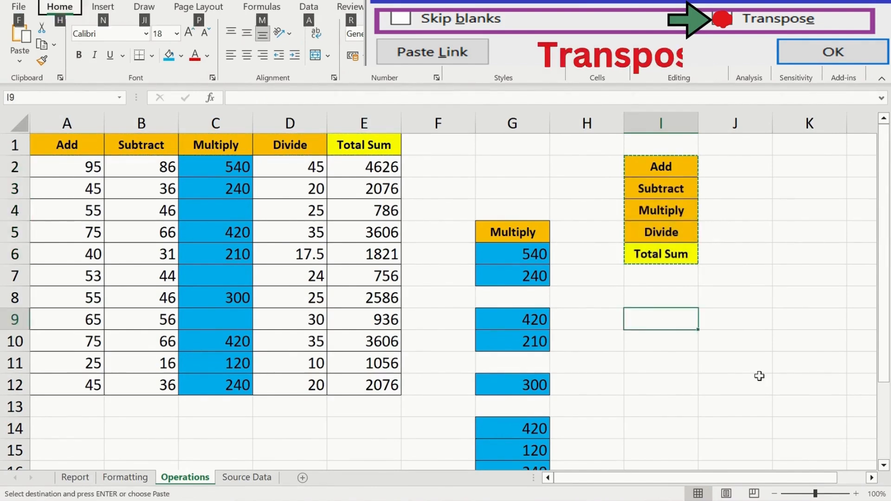
pyautogui.hotkey('ctrl', 'alt', 'v')
pyautogui.click(464, 385)
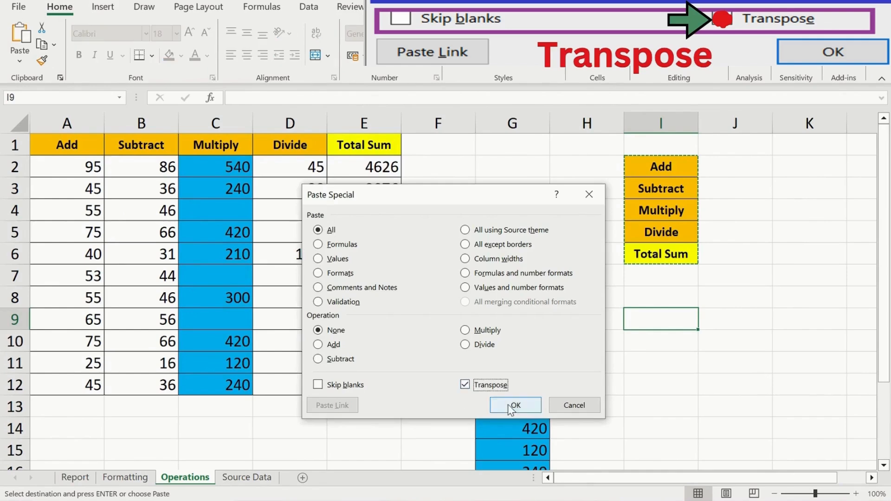
pyautogui.click(515, 405)
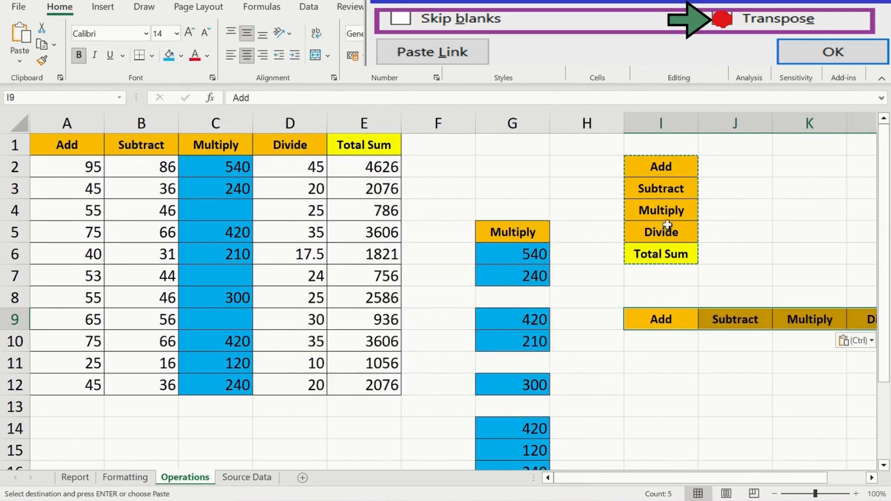
# Examine the cells of the transposed header row in row 9, starting from I9
pyautogui.click(647, 324)
pyautogui.press('Right')
pyautogui.press('Right')
pyautogui.press('Right')
pyautogui.press('Right')
pyautogui.press('Right')
pyautogui.press('Right')
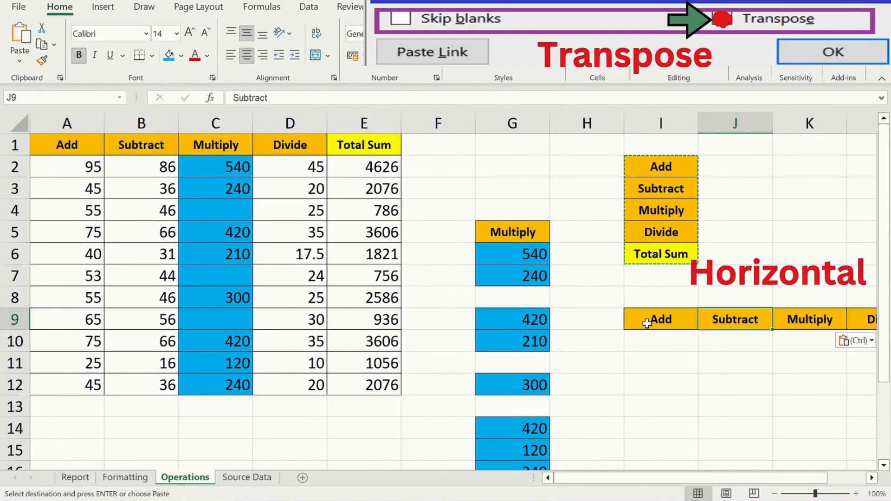
pyautogui.press('Left')
pyautogui.press('Left')
pyautogui.press('Left')
pyautogui.press('Left')
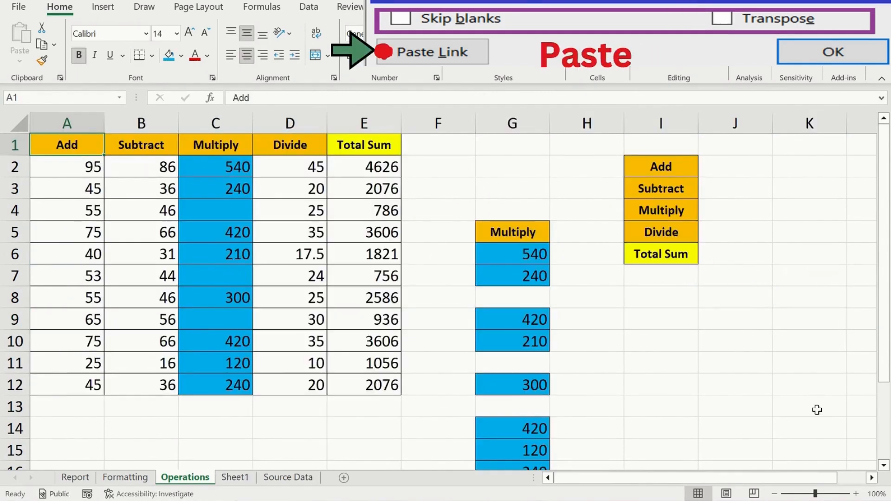
# Copy the Add and Subtract columns A1:B12 to A1 of Sheet1 using Paste Link, and check the formulas in A3 and B5
pyautogui.hotkey('shift', 'Right')
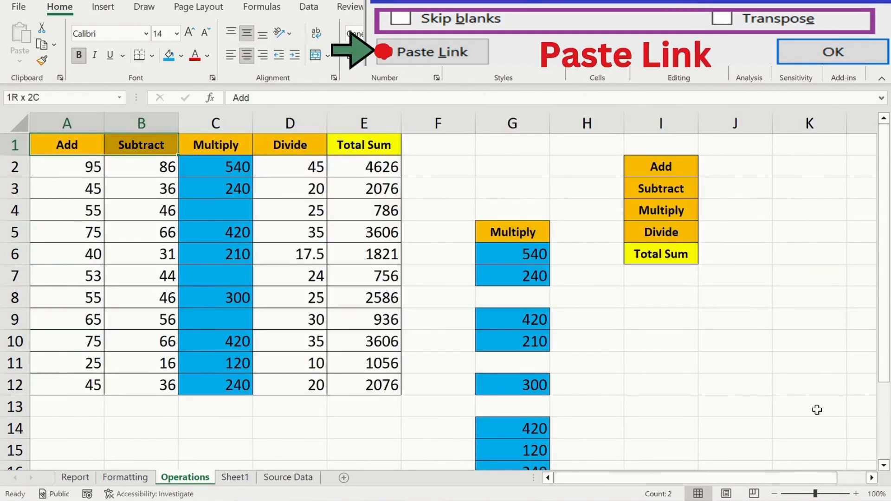
pyautogui.hotkey('ctrl', 'shift', 'Down')
pyautogui.hotkey('ctrl', 'c')
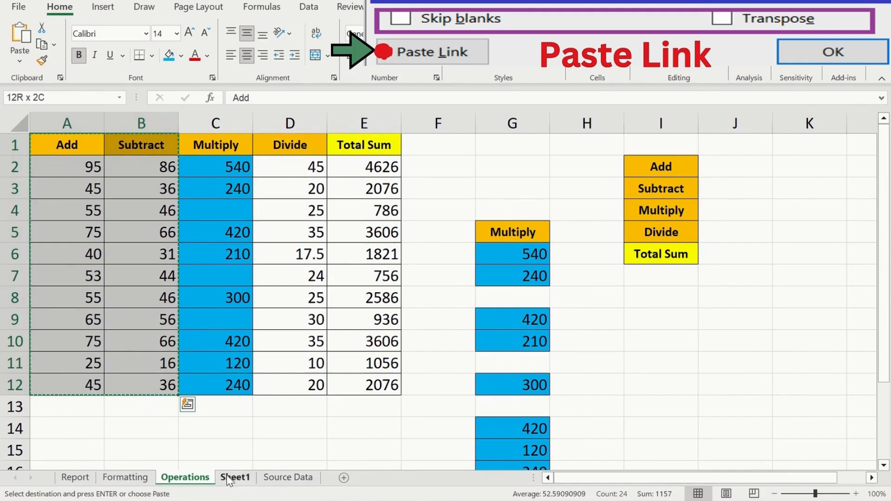
pyautogui.click(229, 479)
pyautogui.click(65, 147)
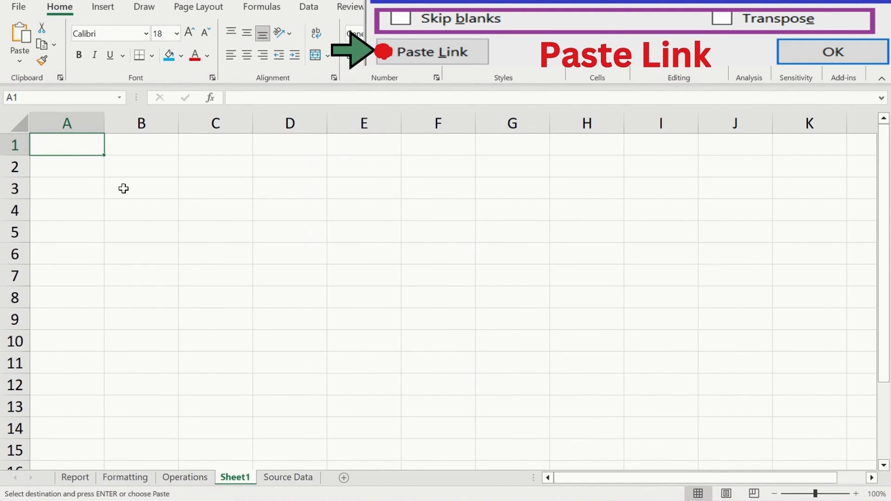
pyautogui.hotkey('alt', 'e')
pyautogui.press('s')
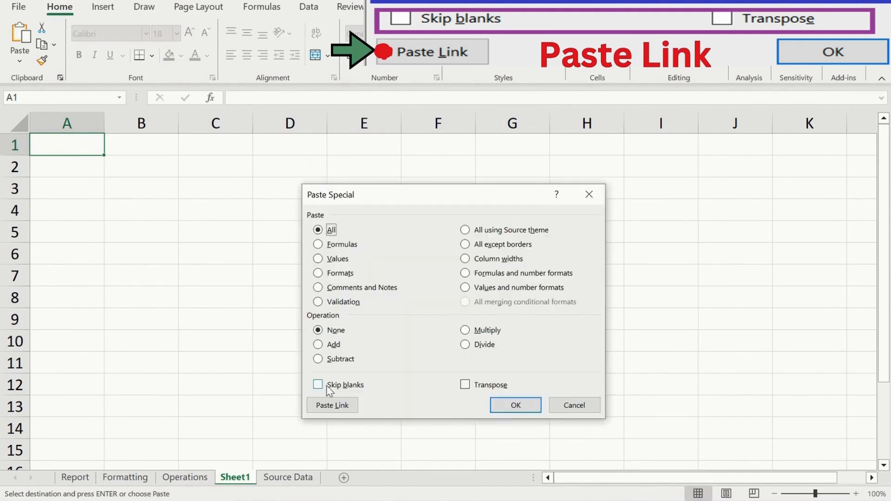
pyautogui.click(320, 400)
pyautogui.click(84, 188)
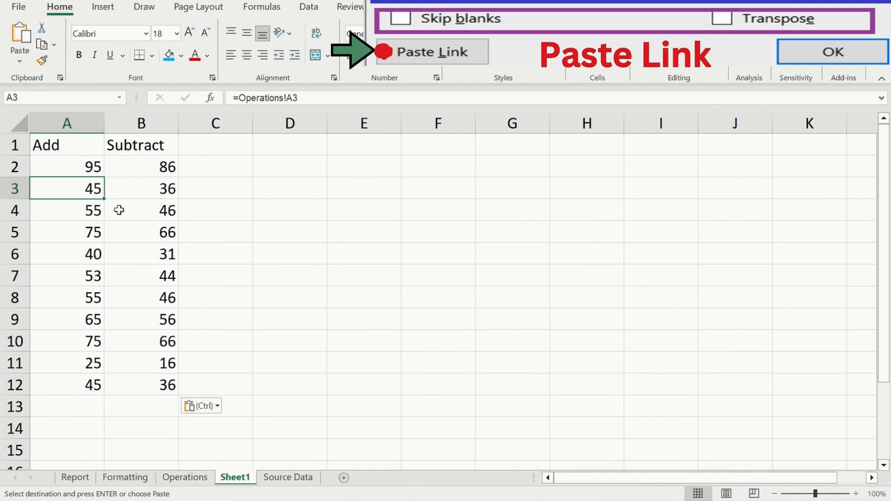
pyautogui.click(116, 230)
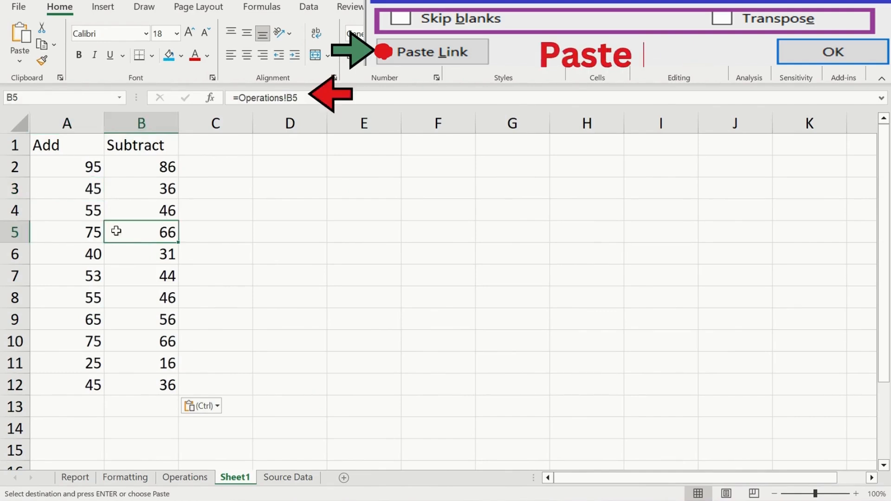
pyautogui.moveTo(298, 98); pyautogui.dragTo(218, 93)
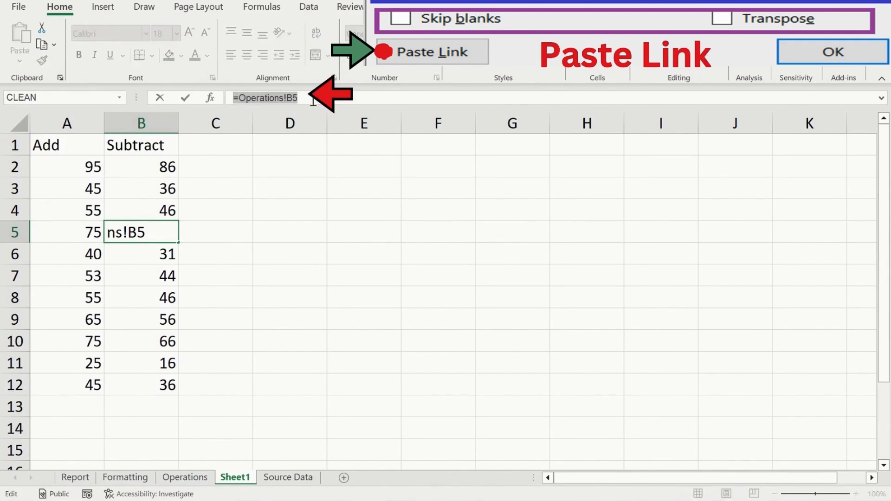
pyautogui.click(108, 317)
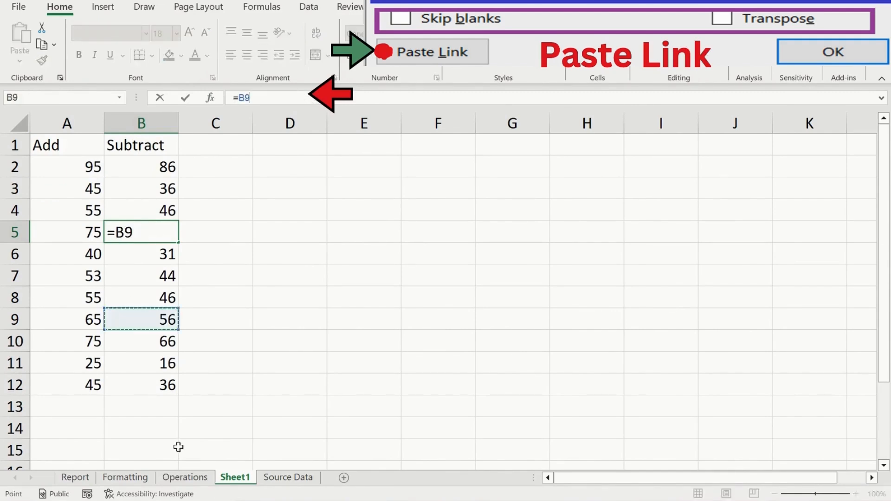
pyautogui.press('Escape')
# Enter dd in A5 and 34343 in A6 of the Operations sheet, and check the linked cells on Sheet1
pyautogui.click(186, 478)
pyautogui.click(90, 233)
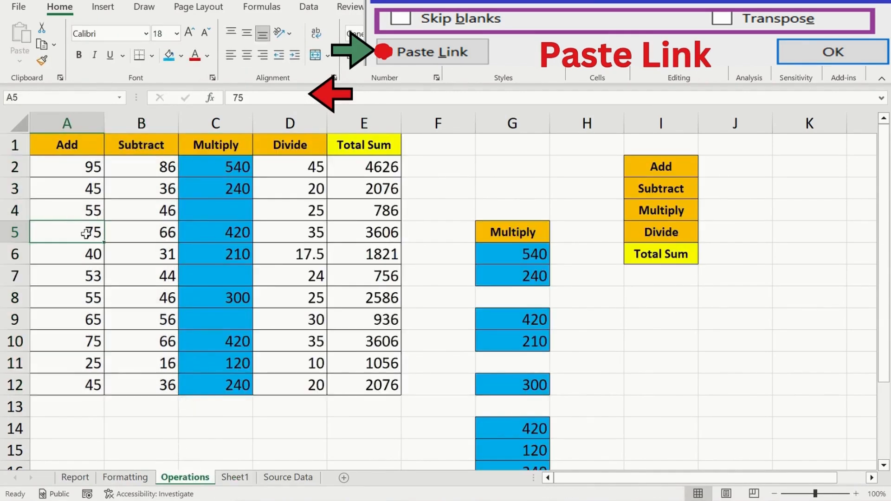
pyautogui.write('dd')
pyautogui.press('Return')
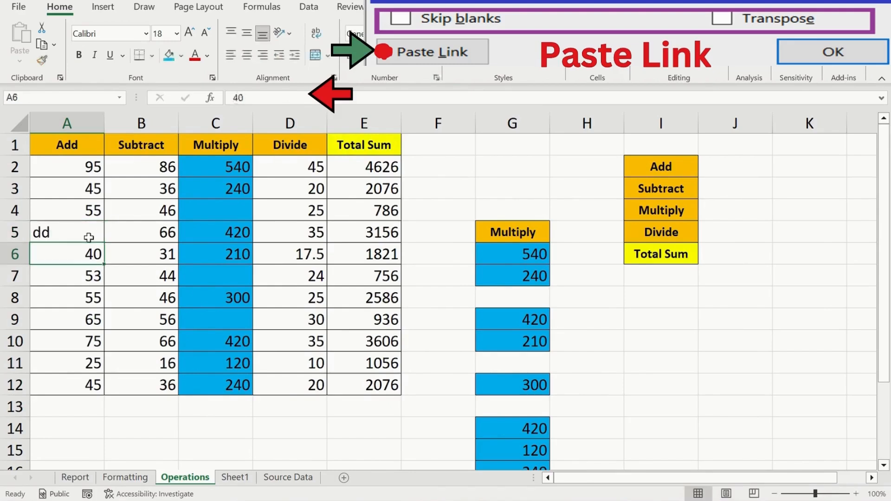
pyautogui.write('34343')
pyautogui.press('Return')
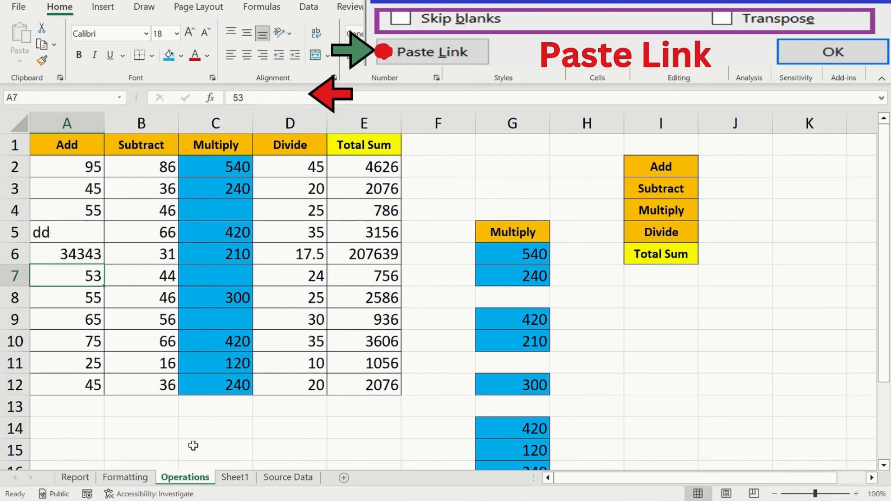
pyautogui.click(235, 478)
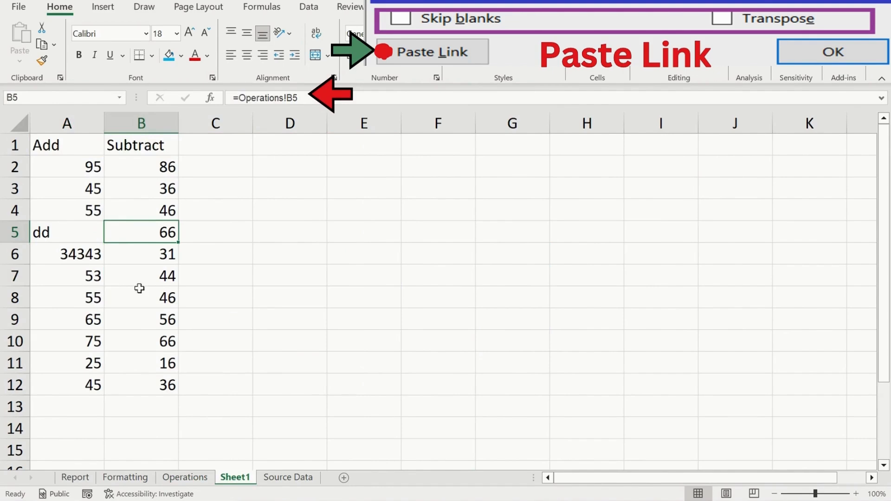